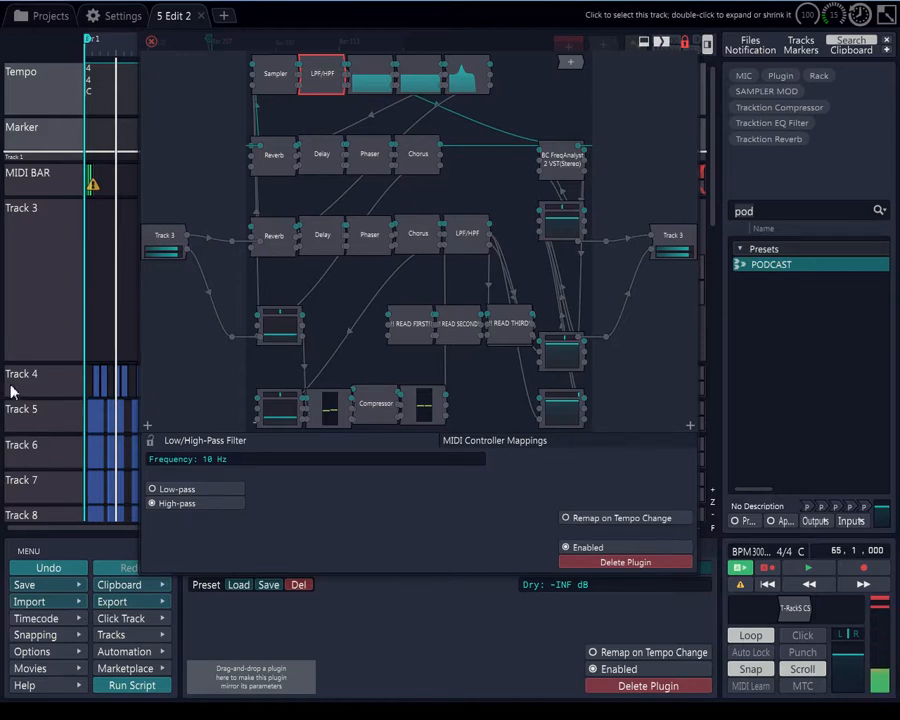
# Inspect the Sampler, LPF/HPF filter and the three equaliser plugins in the rack's top row
pyautogui.click(287, 89)
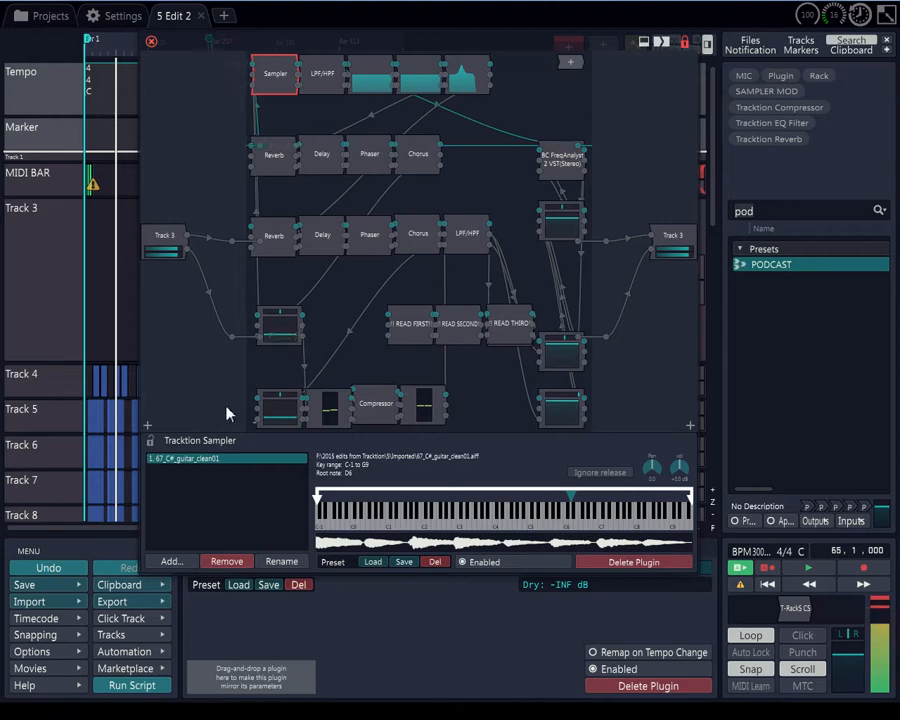
pyautogui.click(321, 78)
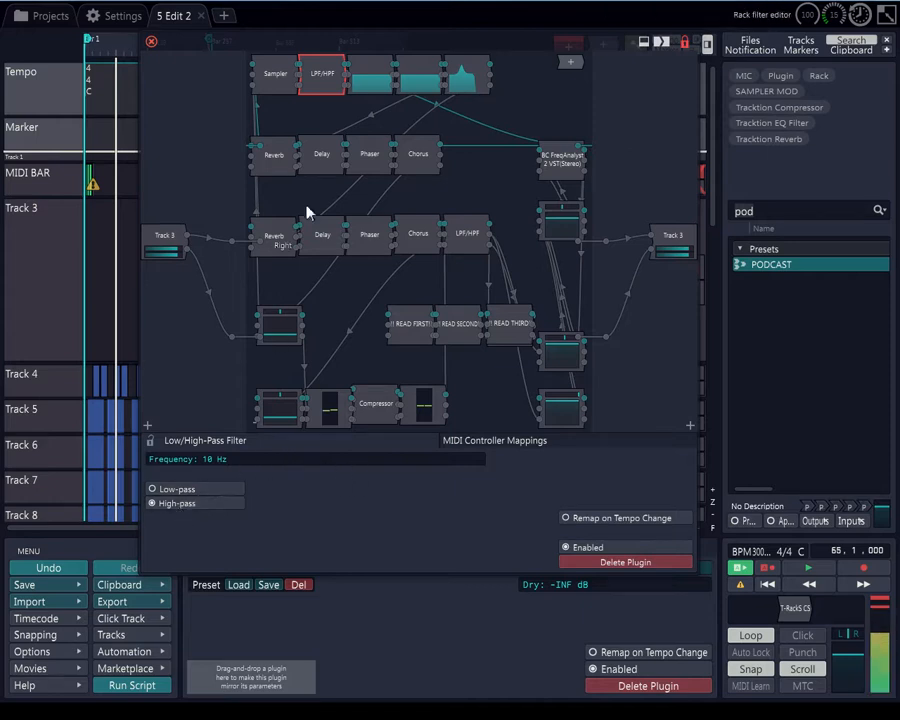
pyautogui.click(375, 84)
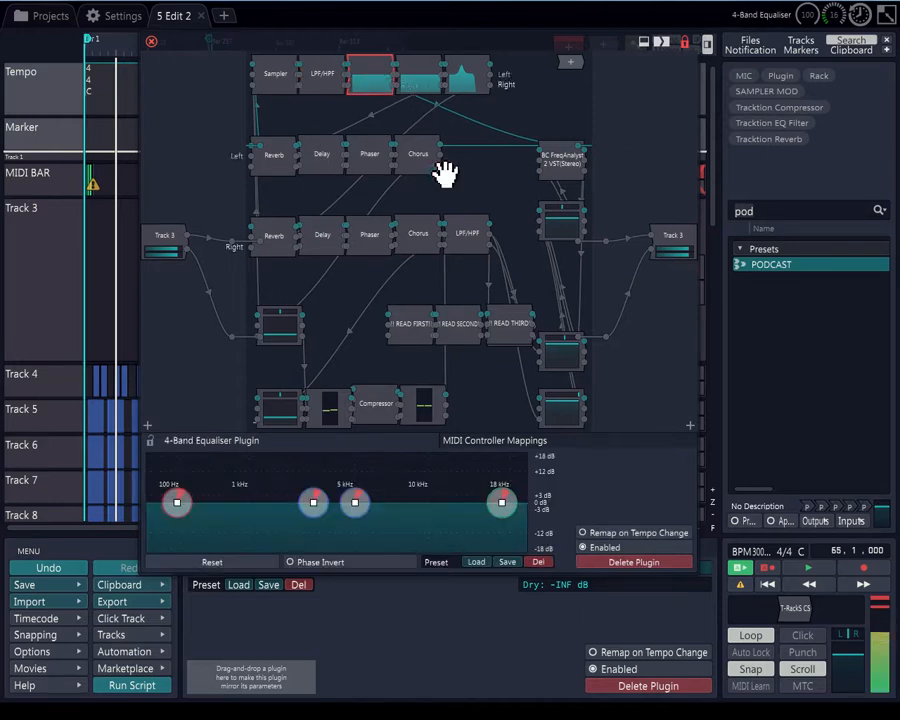
pyautogui.click(421, 83)
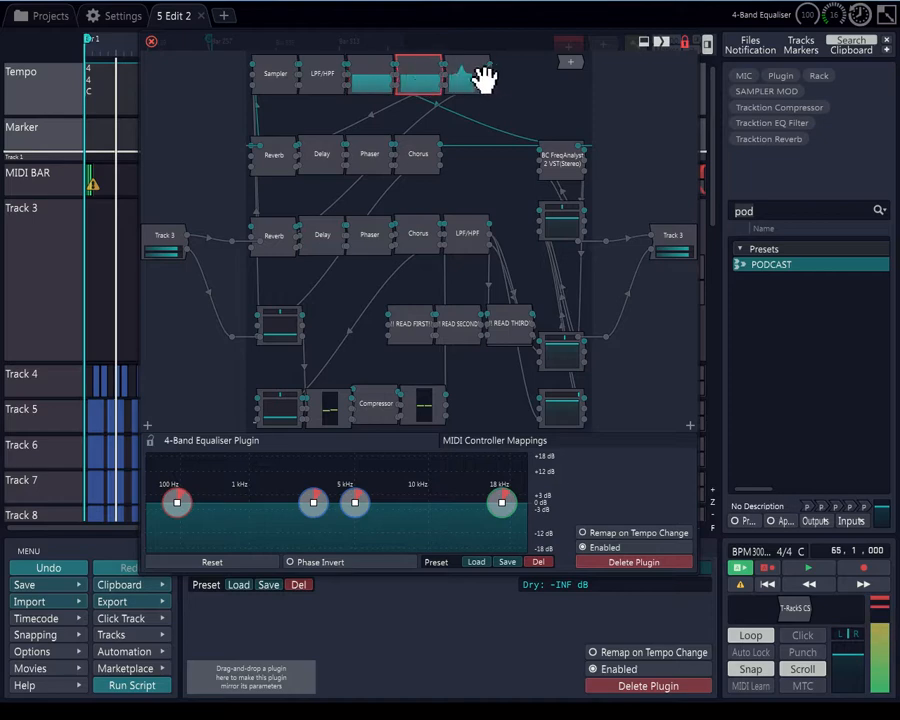
pyautogui.click(476, 82)
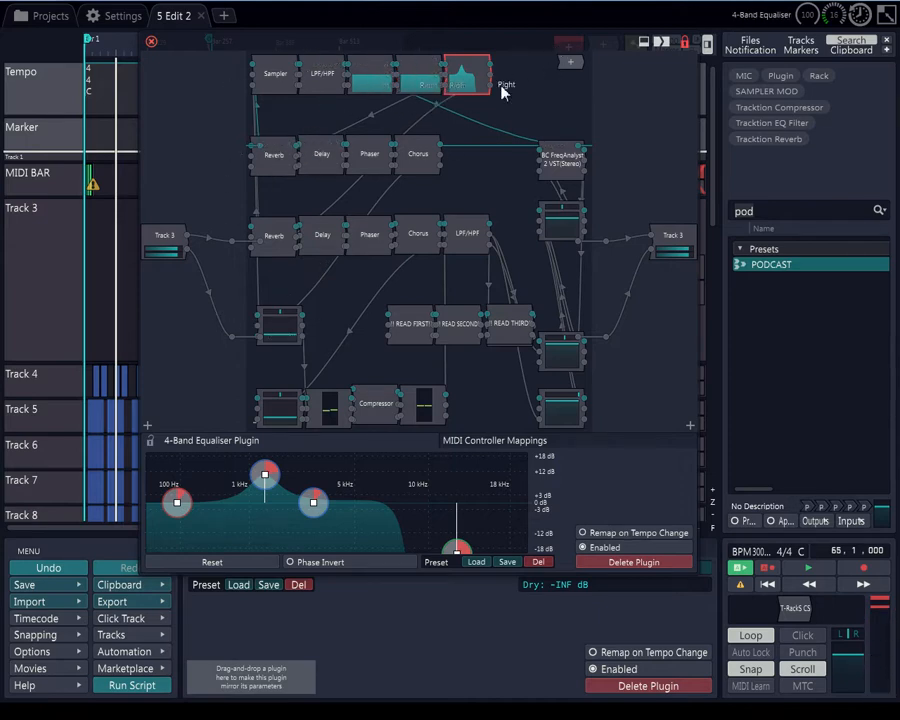
# Inspect the settings of both Reverb plugins, the upper Delay and the lower LPF/HPF filter
pyautogui.click(287, 157)
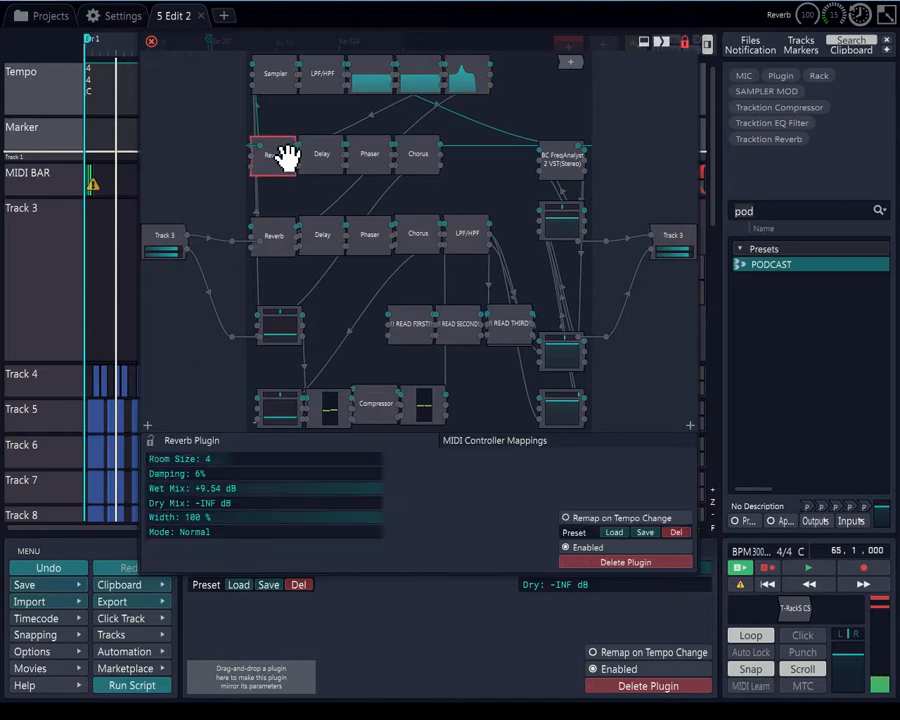
pyautogui.click(276, 234)
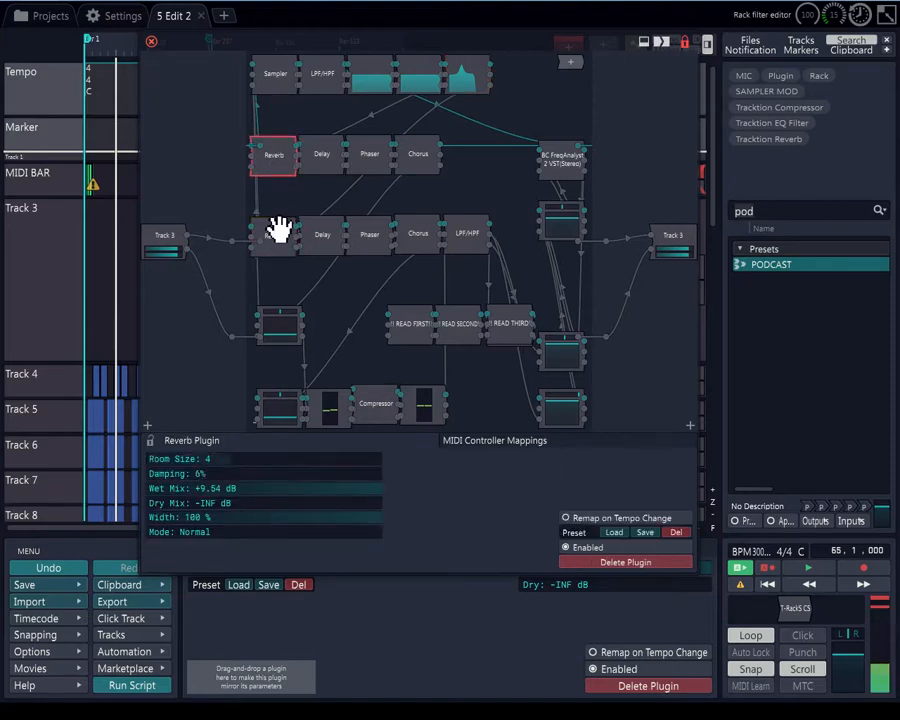
pyautogui.click(321, 158)
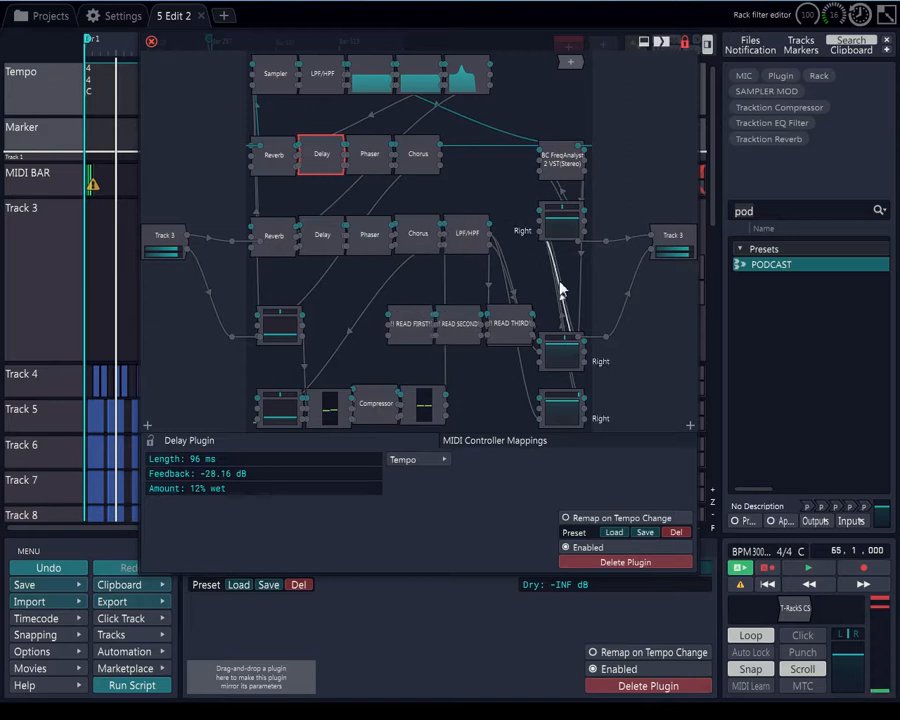
pyautogui.click(478, 237)
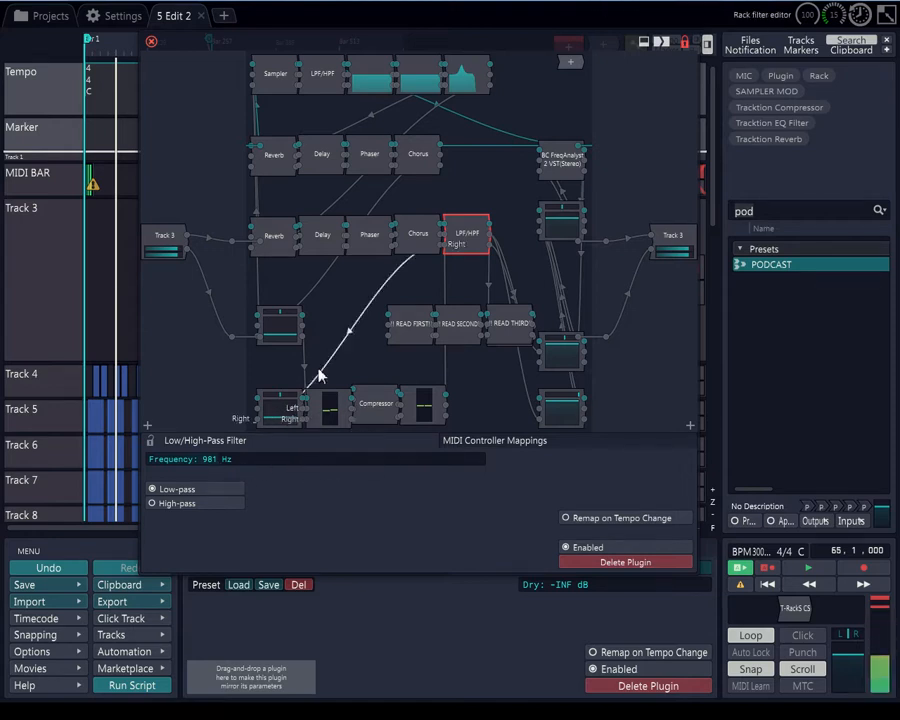
# Open the BC FreqAnalyst 2 plugin window, reposition it to view the analyser, and close it
pyautogui.doubleClick(568, 170)
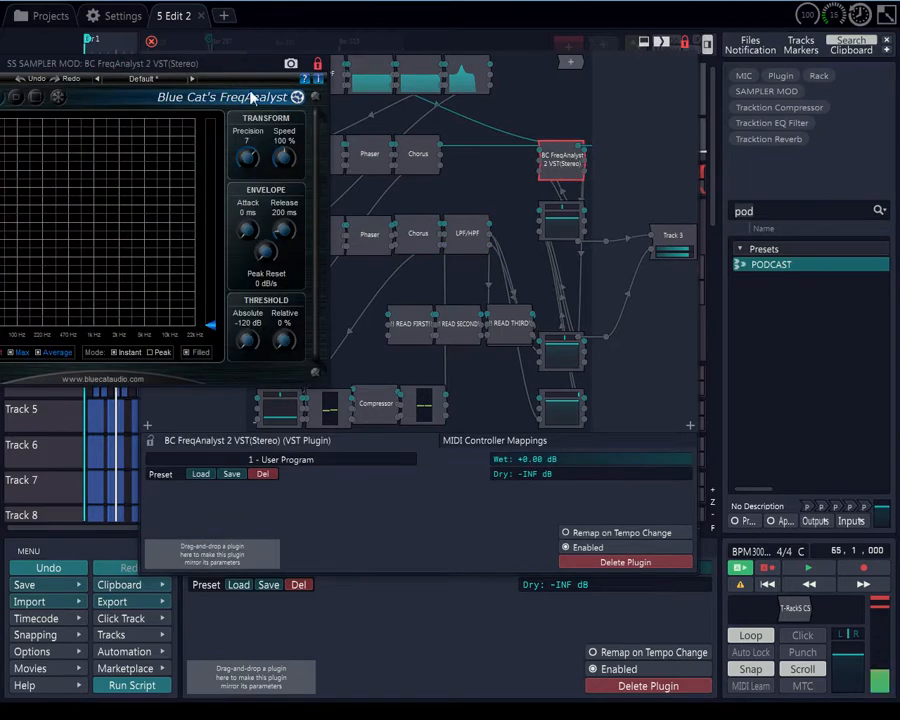
pyautogui.moveTo(236, 72); pyautogui.dragTo(612, 53)
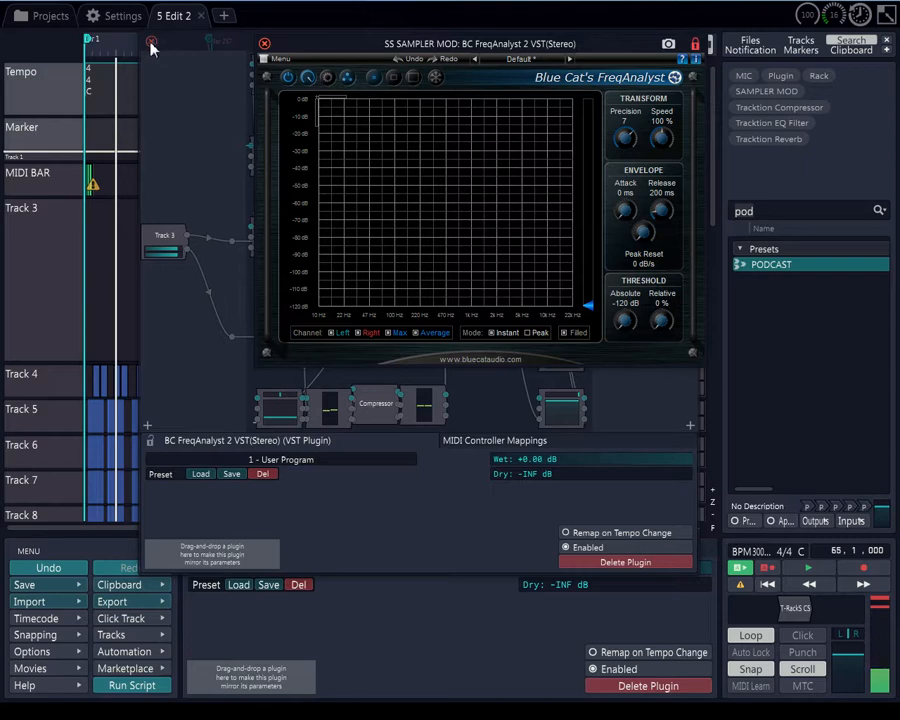
pyautogui.click(264, 43)
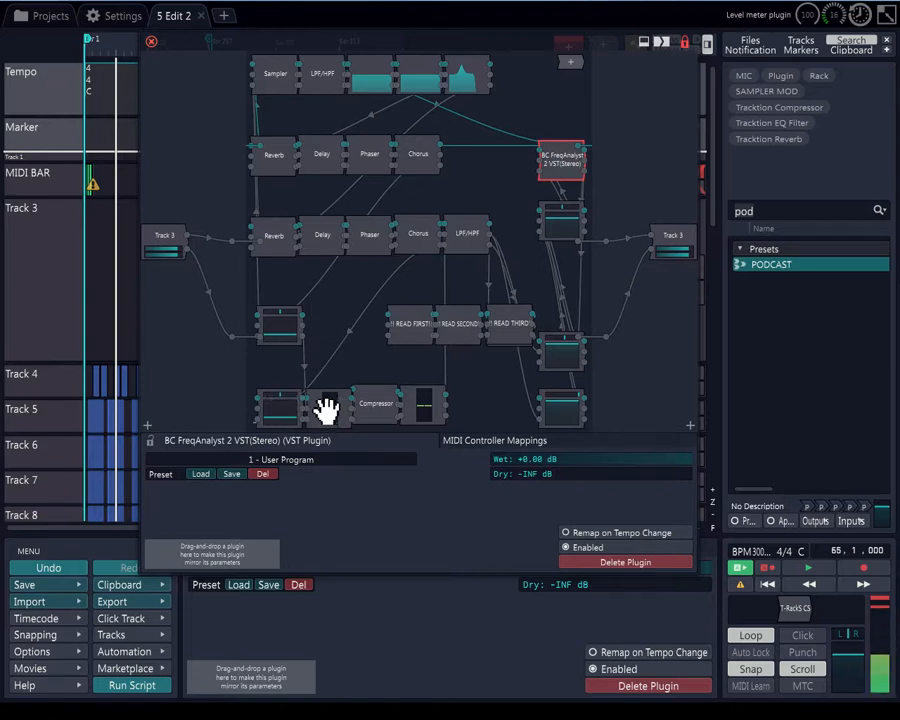
# Move the level meter plugin beside the Compressor slightly upward, then review the Compressor and lower LPF/HPF settings
pyautogui.moveTo(326, 408); pyautogui.dragTo(324, 375)
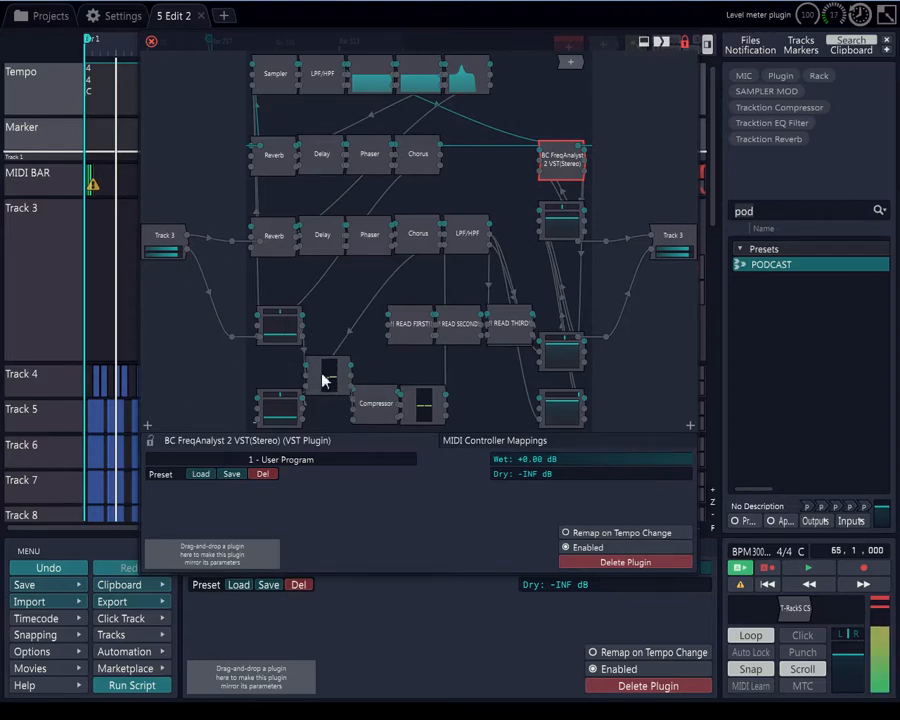
pyautogui.click(380, 407)
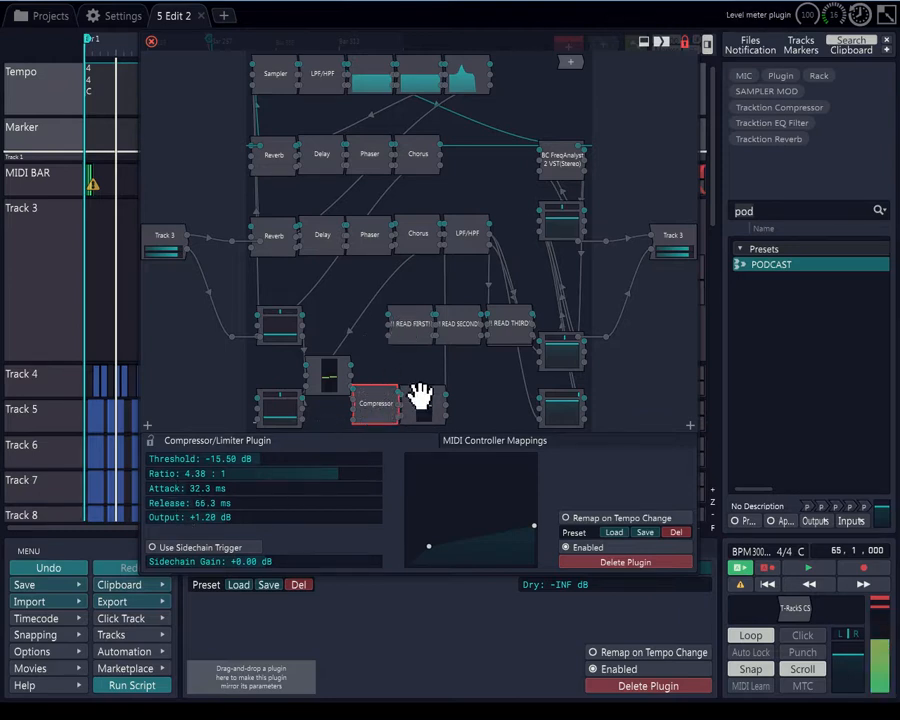
pyautogui.click(476, 234)
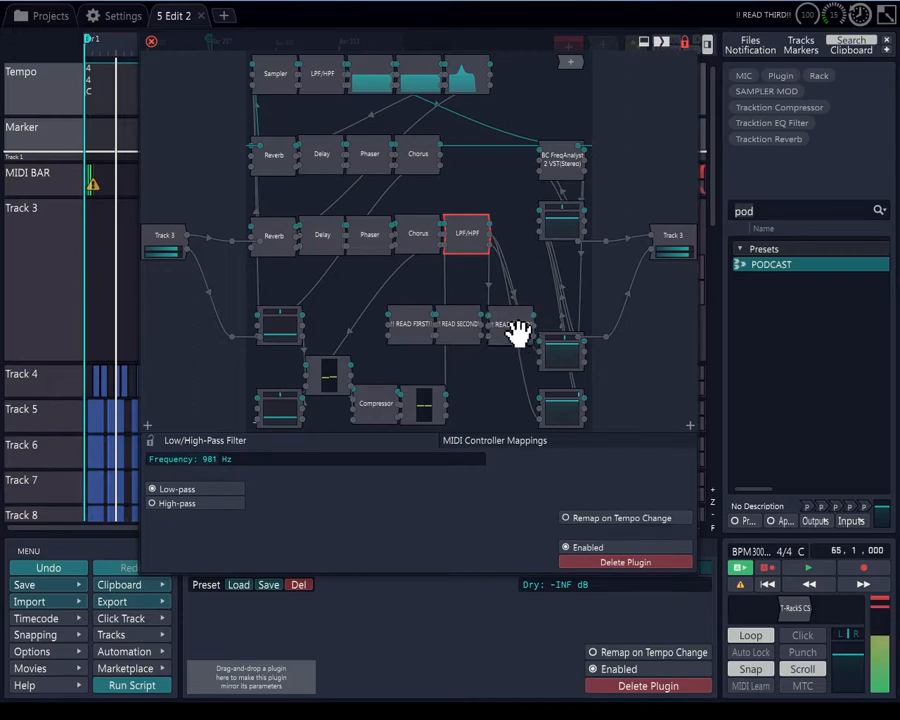
# Read the descriptions in the READ FIRST, READ SECOND and READ THIRD text plugins and check the Chorus plugin
pyautogui.moveTo(518, 333)
pyautogui.mouseDown()
pyautogui.moveTo(522, 277)
pyautogui.moveTo(520, 336)
pyautogui.mouseUp()
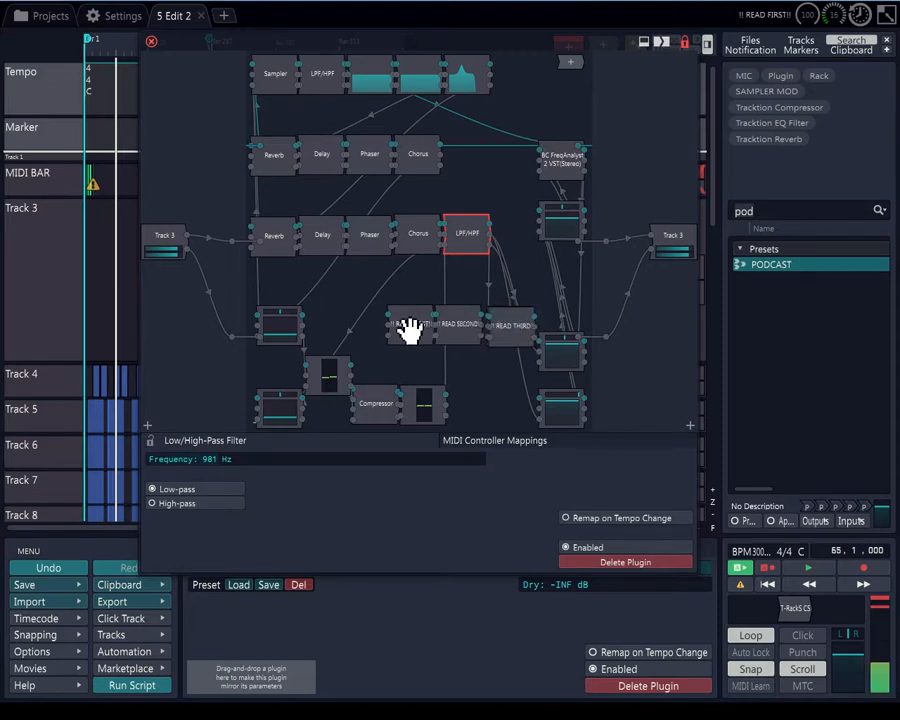
pyautogui.click(409, 326)
pyautogui.click(455, 330)
pyautogui.click(517, 328)
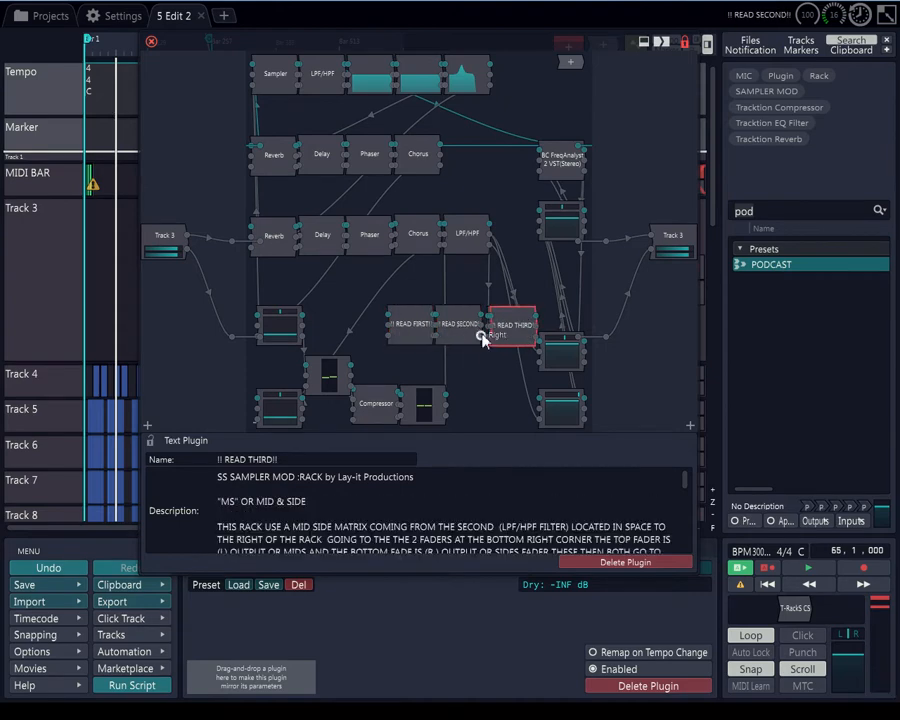
pyautogui.click(422, 330)
pyautogui.click(458, 330)
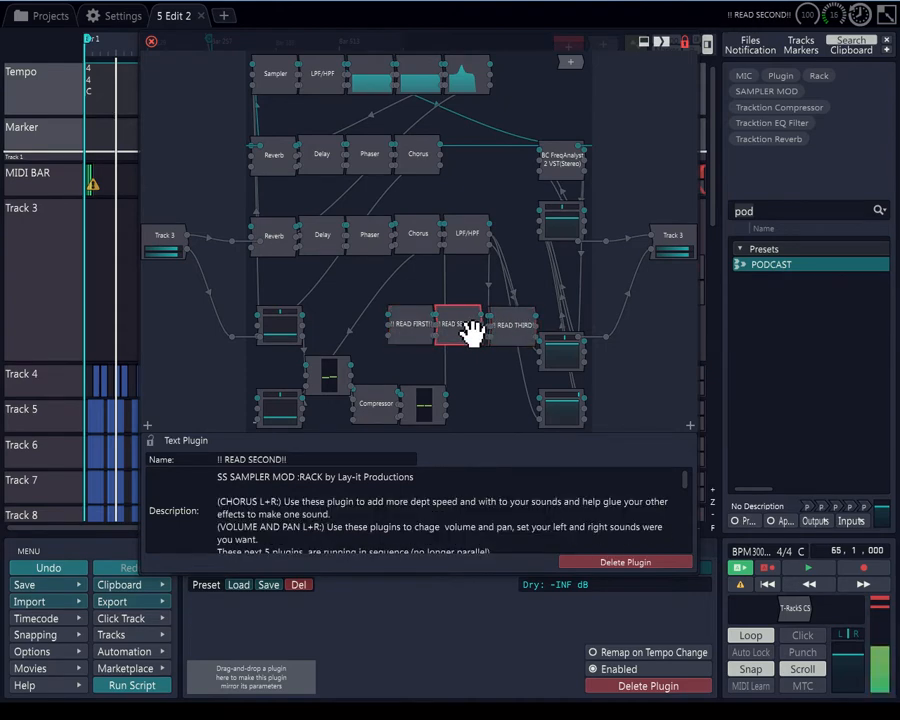
pyautogui.click(510, 331)
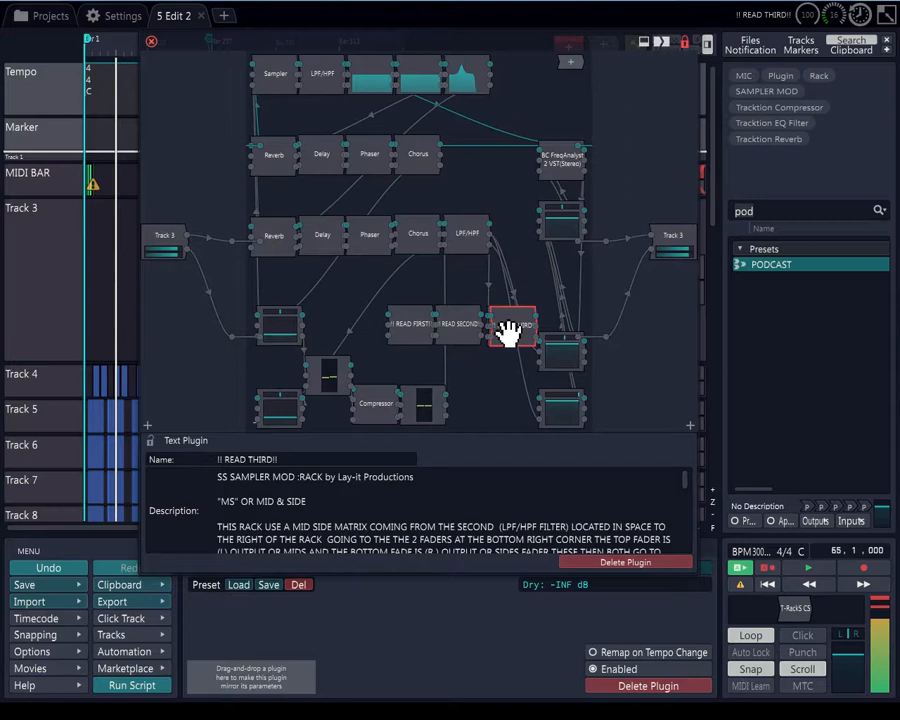
pyautogui.click(468, 240)
pyautogui.click(432, 236)
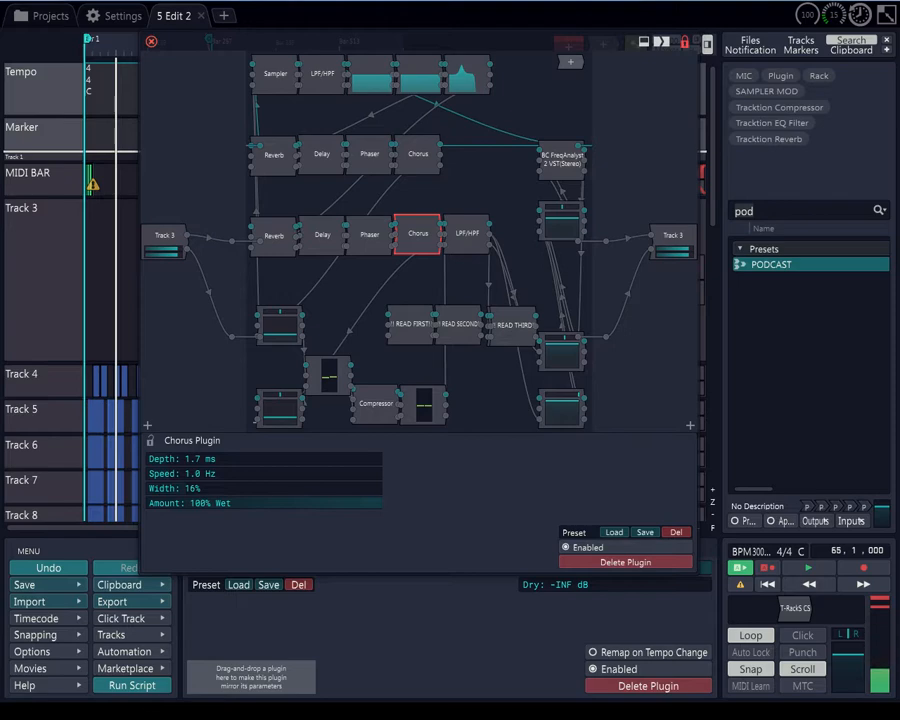
# Load the SS ALEIN SHOT rack preset and check which sample the Sampler uses
pyautogui.click(338, 308)
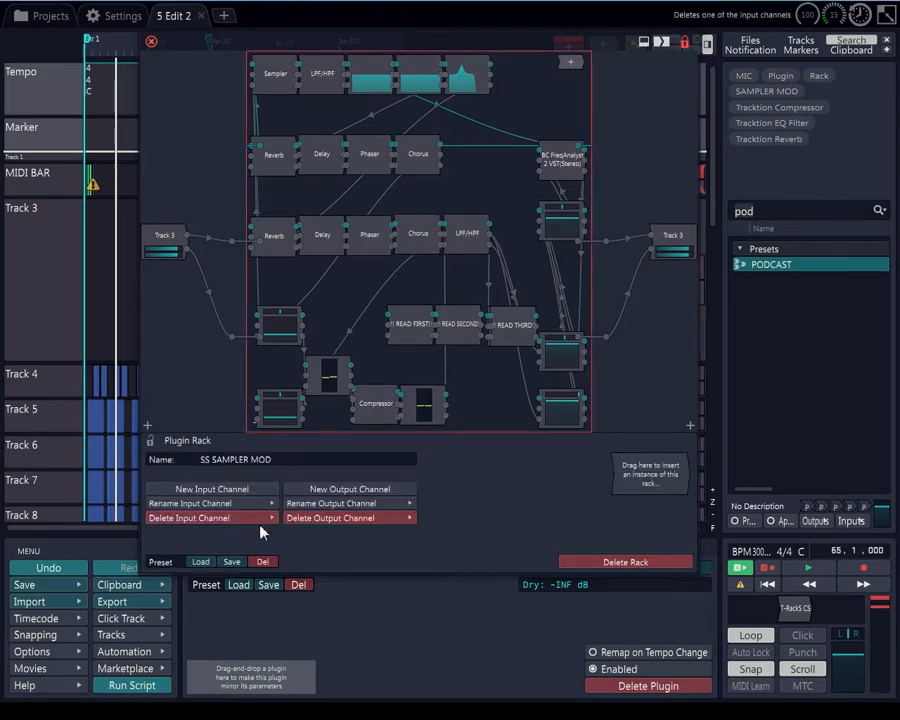
pyautogui.click(200, 561)
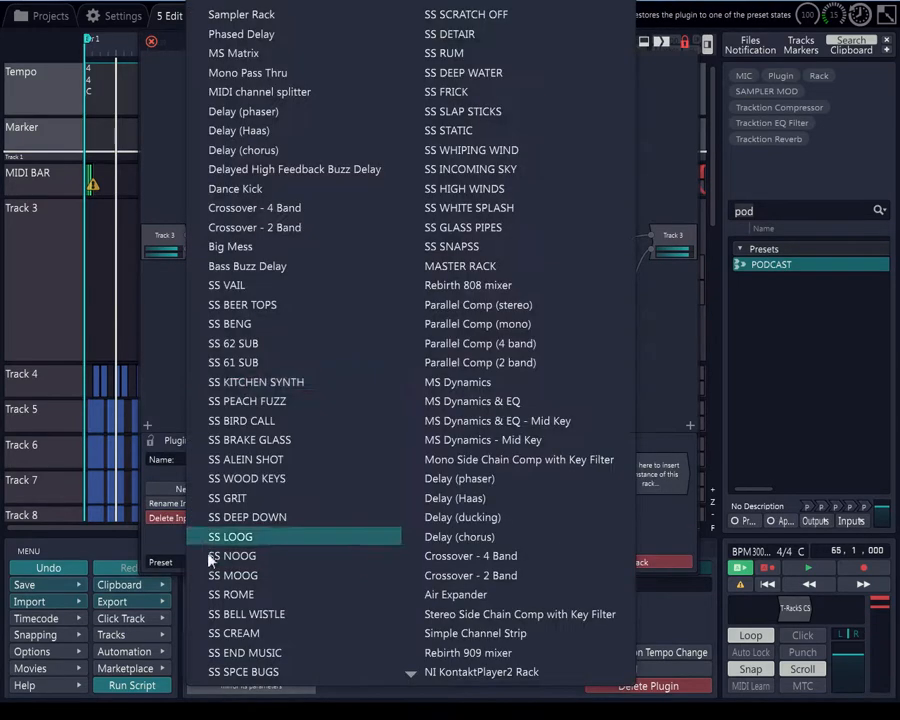
pyautogui.click(246, 459)
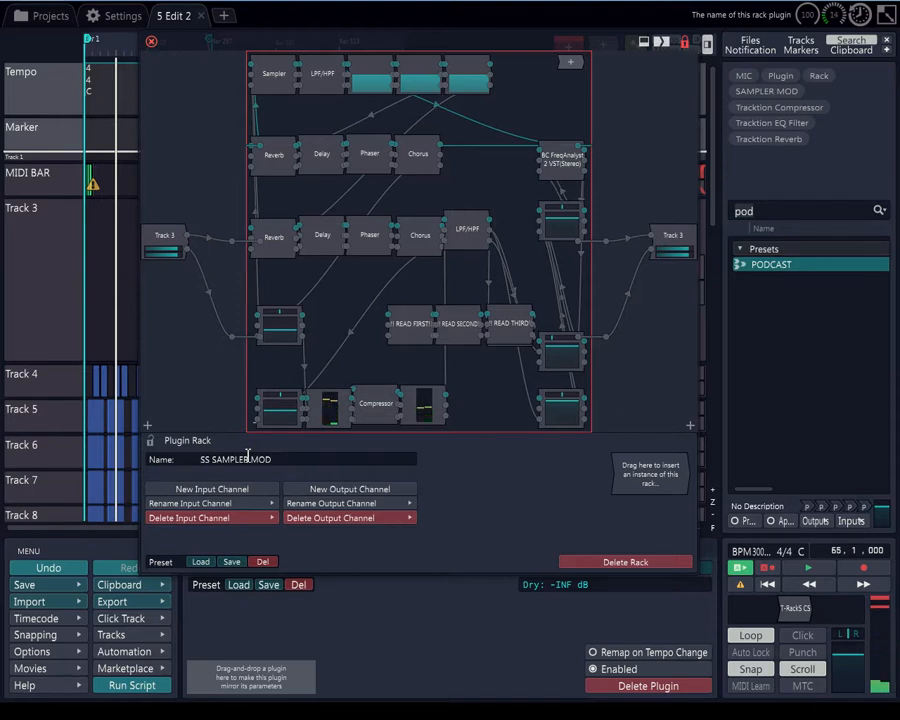
pyautogui.click(278, 77)
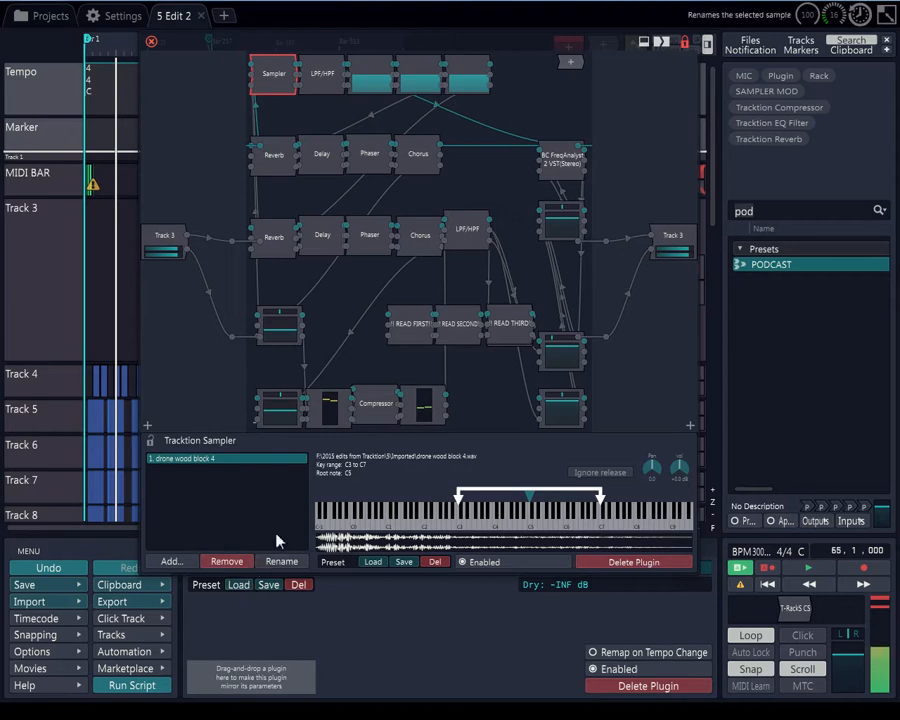
# Load the SS DEEP WATER rack preset and check which sample the Sampler uses
pyautogui.click(370, 360)
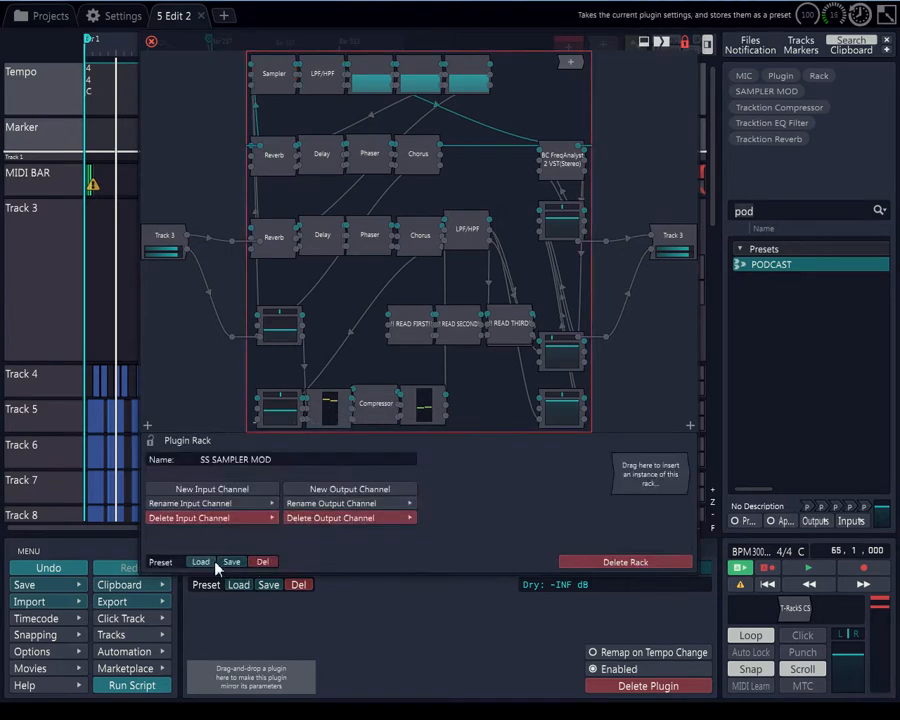
pyautogui.click(200, 561)
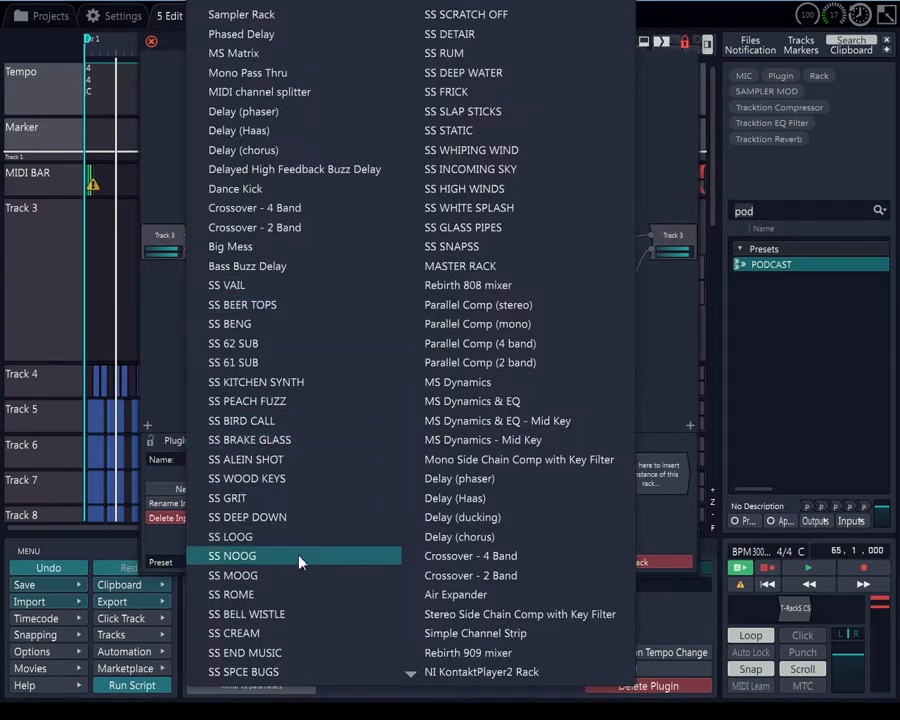
pyautogui.click(478, 73)
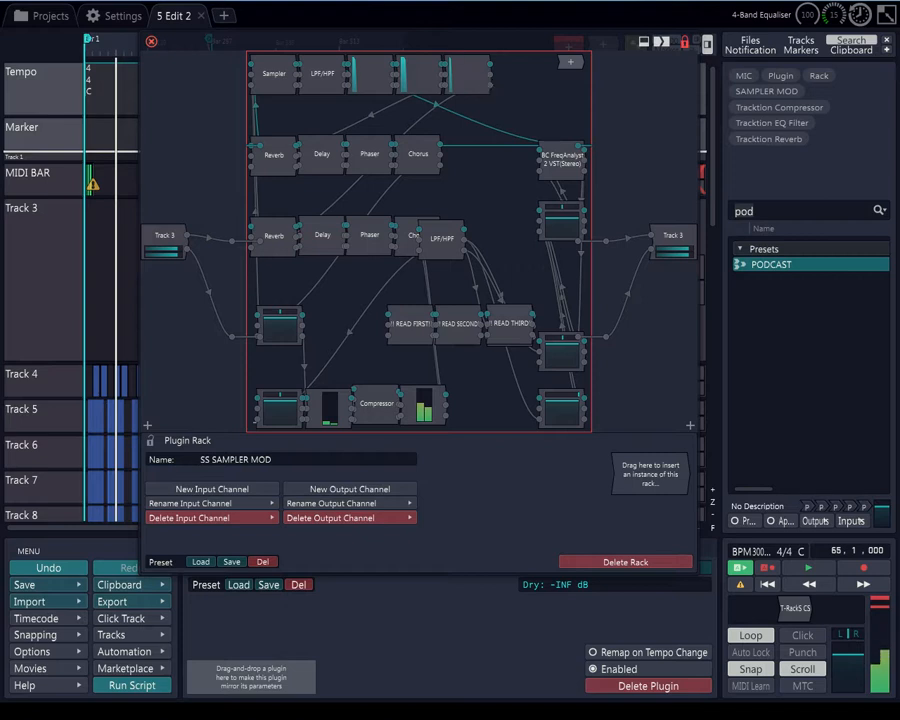
pyautogui.click(275, 88)
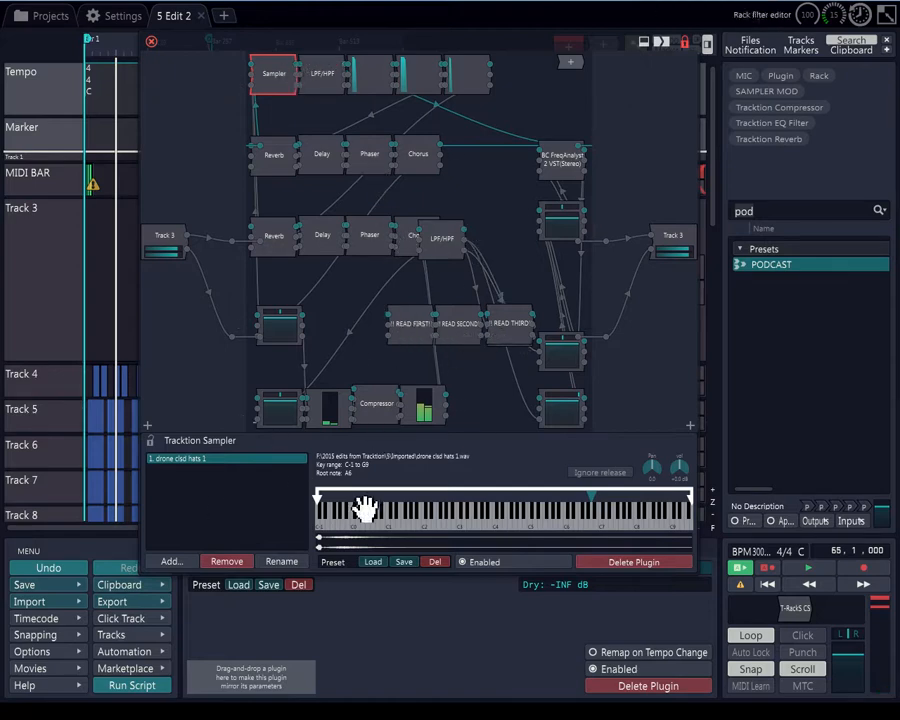
# Load the SS 62 SUB rack preset and open the Sampler to check its sample
pyautogui.click(337, 314)
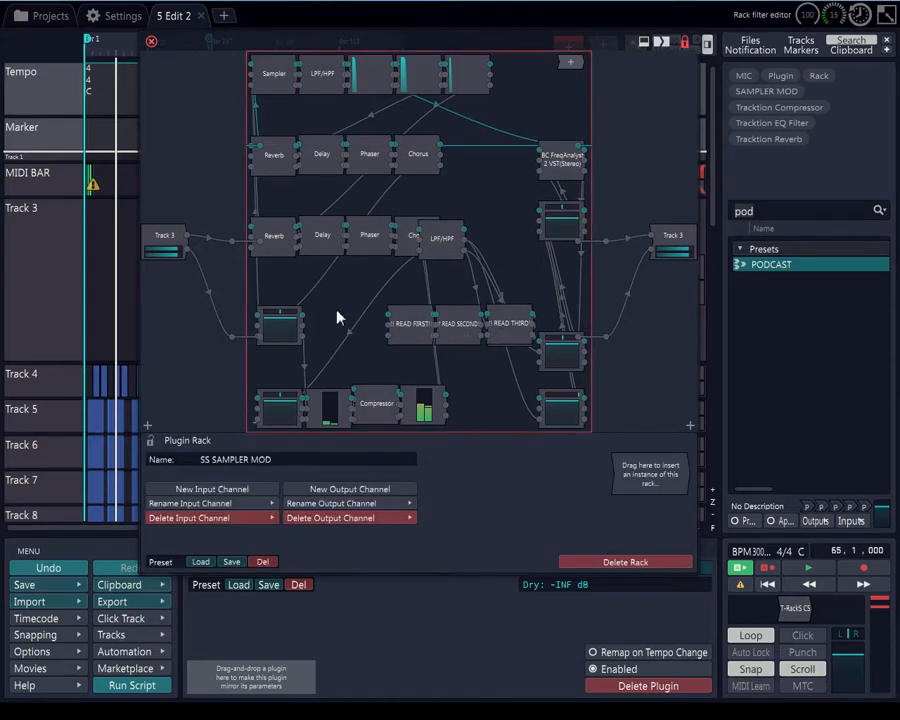
pyautogui.click(200, 562)
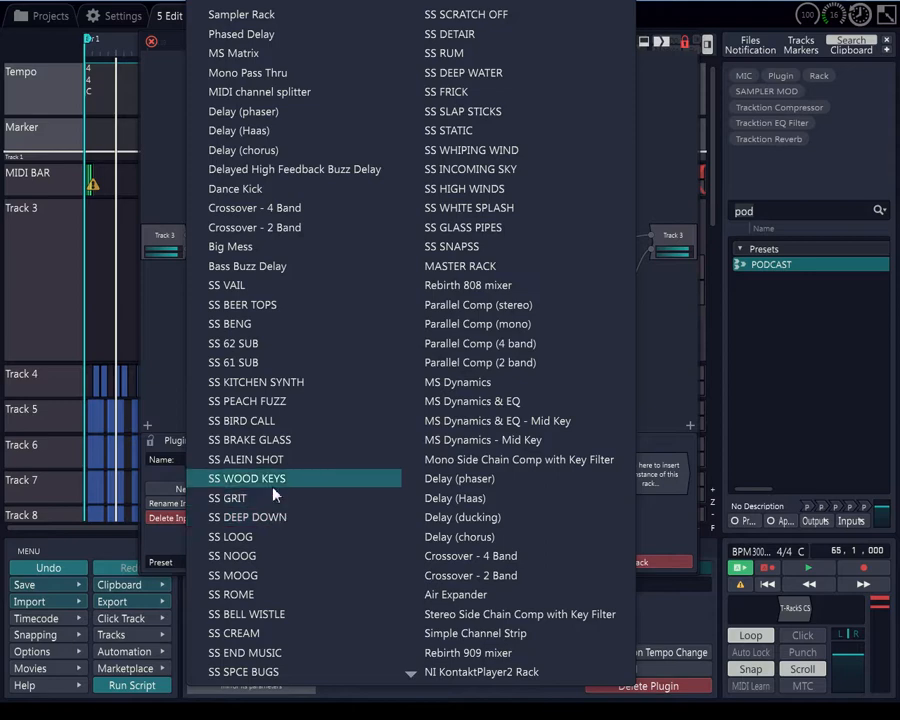
pyautogui.click(263, 346)
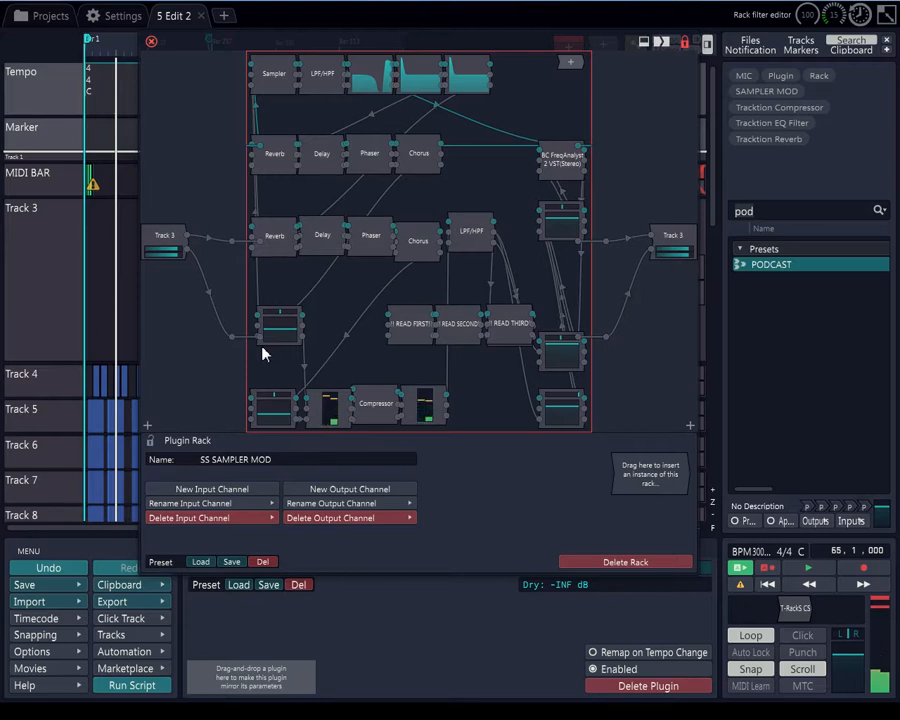
pyautogui.click(268, 75)
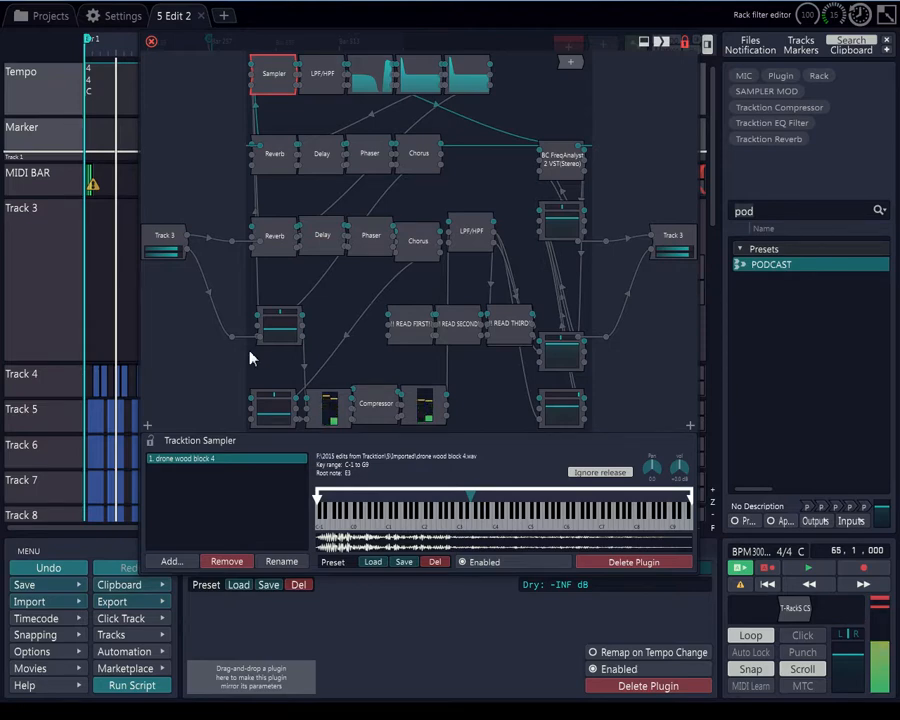
# Nudge the BC FreqAnalyst plugin slightly lower in the rack and reopen the Sampler's settings
pyautogui.click(336, 318)
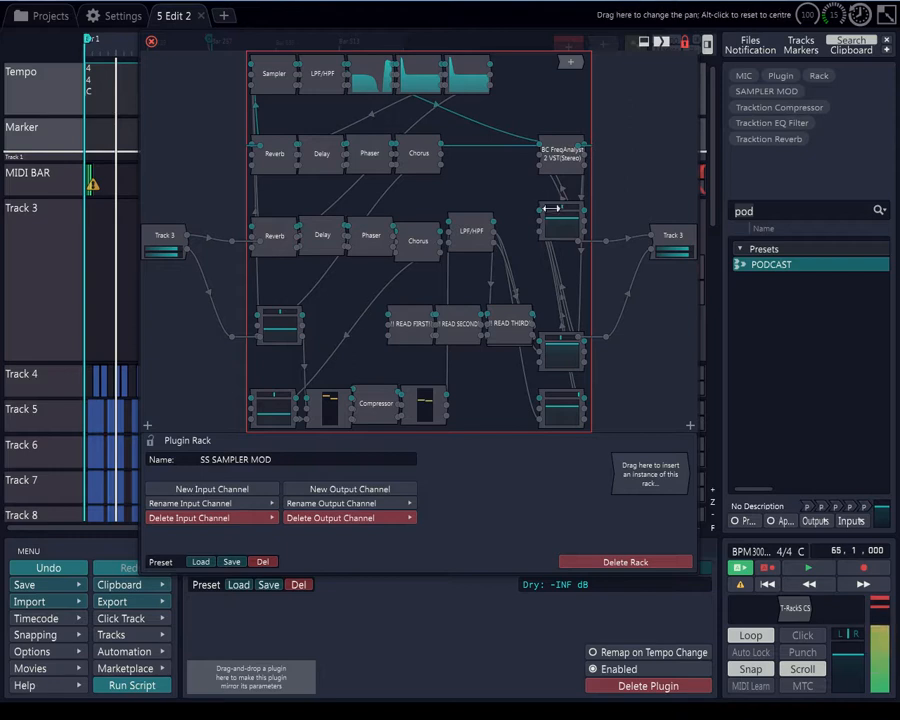
pyautogui.moveTo(569, 184); pyautogui.dragTo(569, 191)
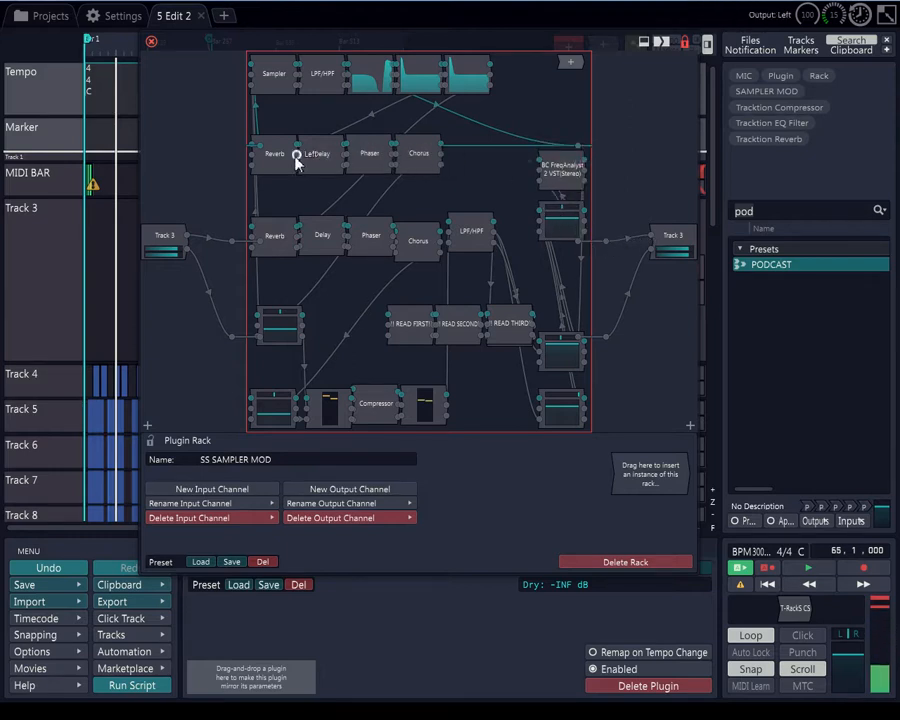
pyautogui.click(284, 86)
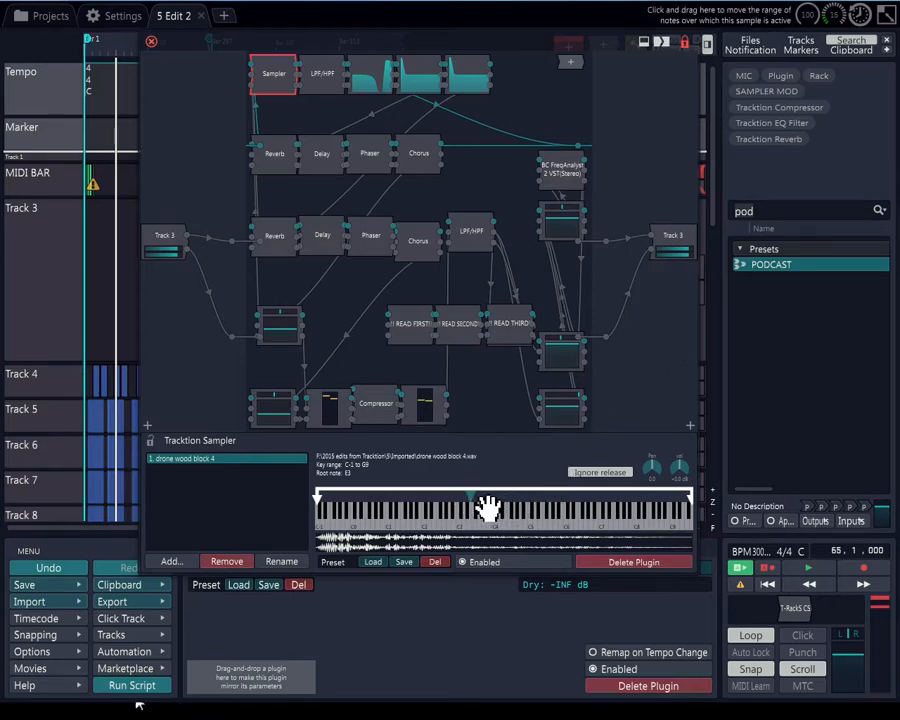
# Shift the drone wood block sample's root note across the keyboard, ending at D7
pyautogui.moveTo(476, 504); pyautogui.dragTo(370, 518)
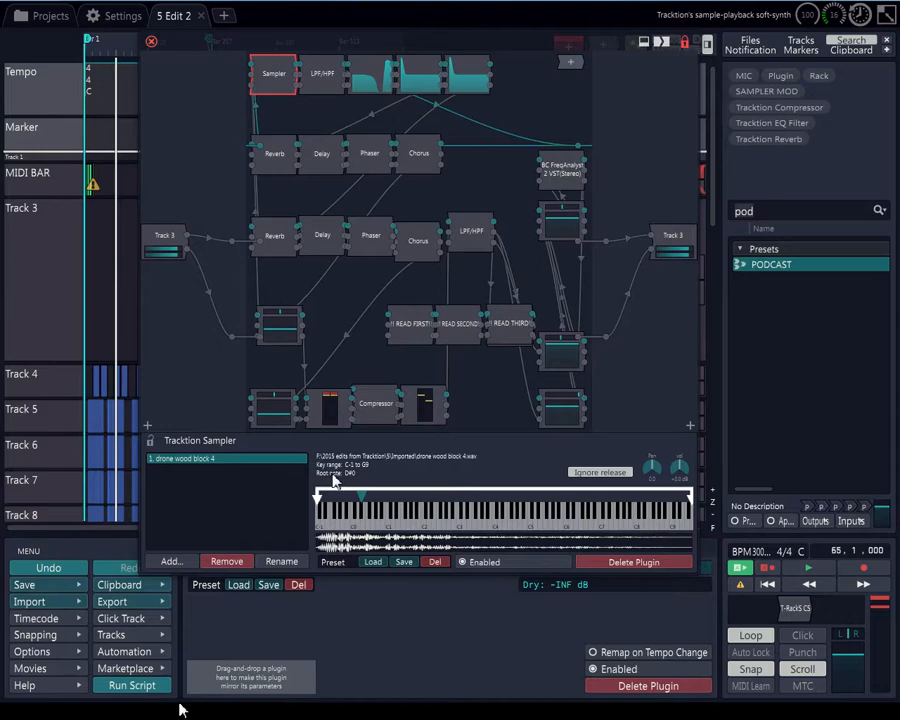
pyautogui.moveTo(363, 496); pyautogui.dragTo(468, 494)
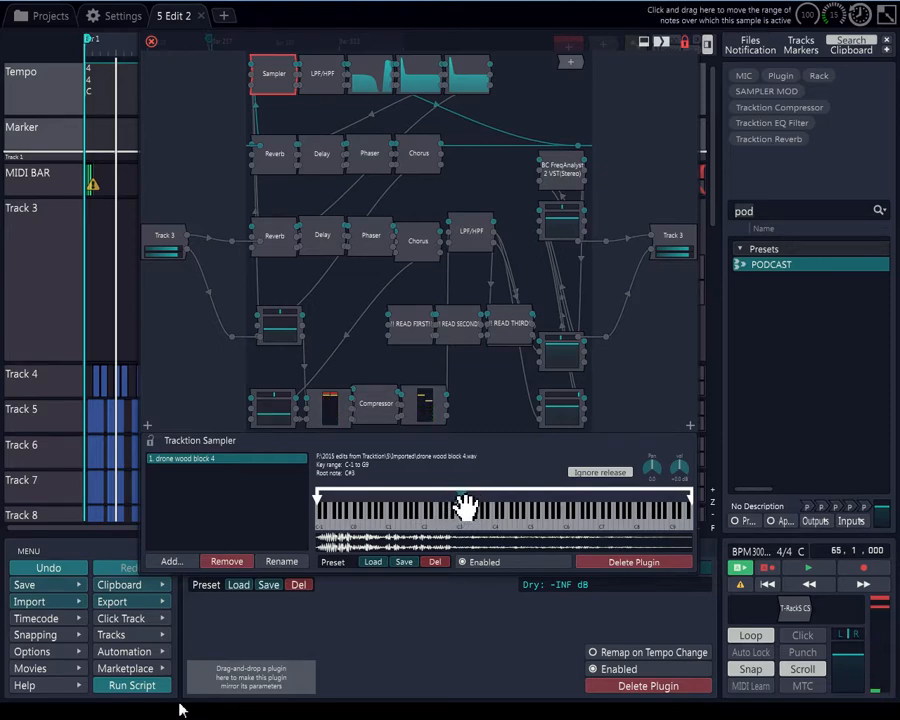
pyautogui.moveTo(468, 497); pyautogui.dragTo(610, 501)
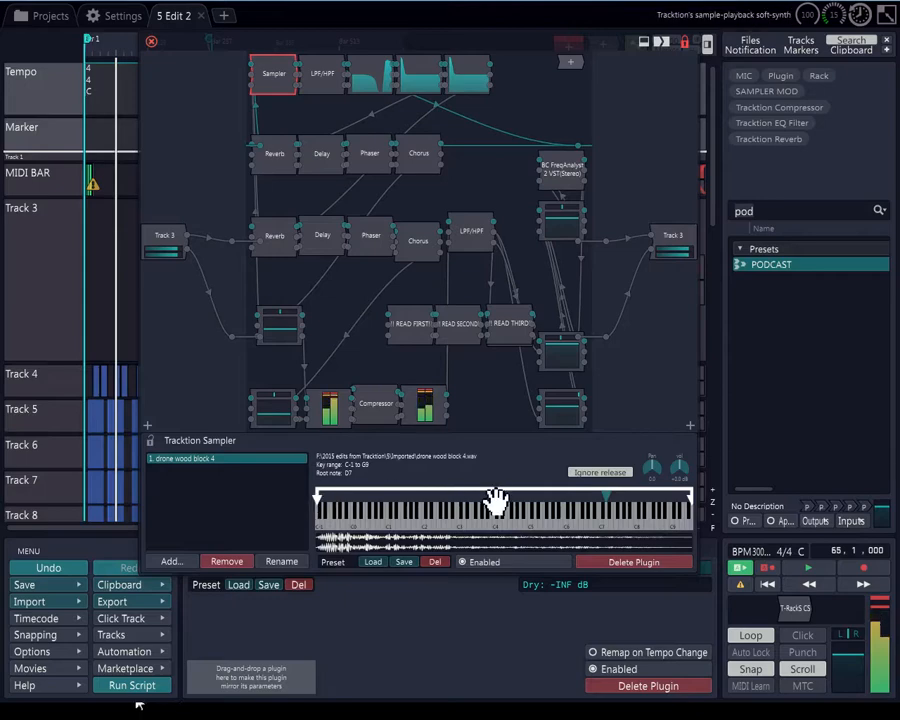
# Open the Compressor and set its output gain to about -5.19 dB
pyautogui.click(372, 408)
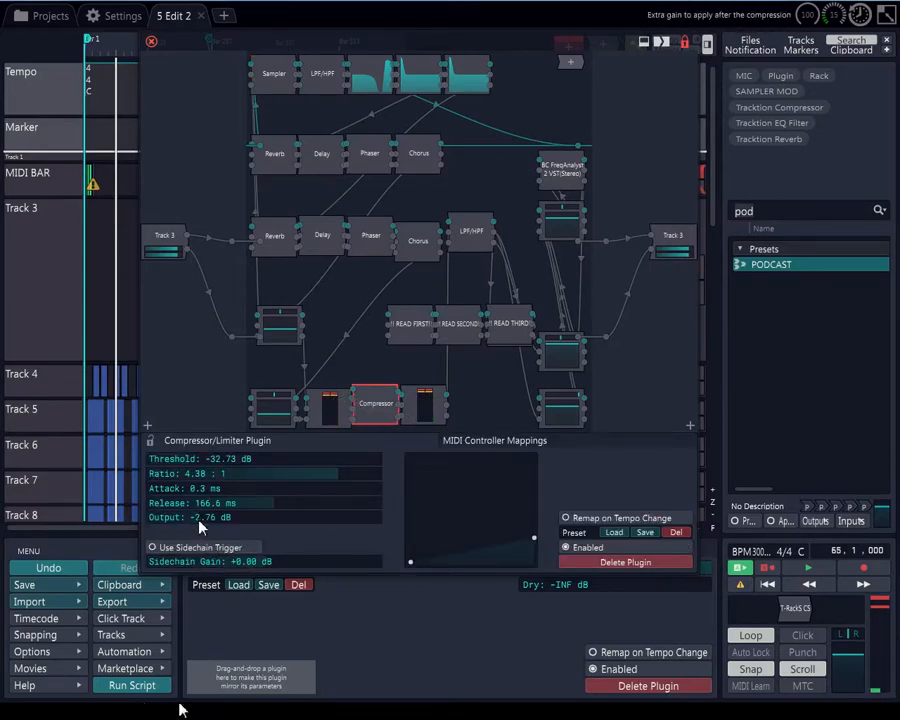
pyautogui.moveTo(200, 528); pyautogui.dragTo(182, 524)
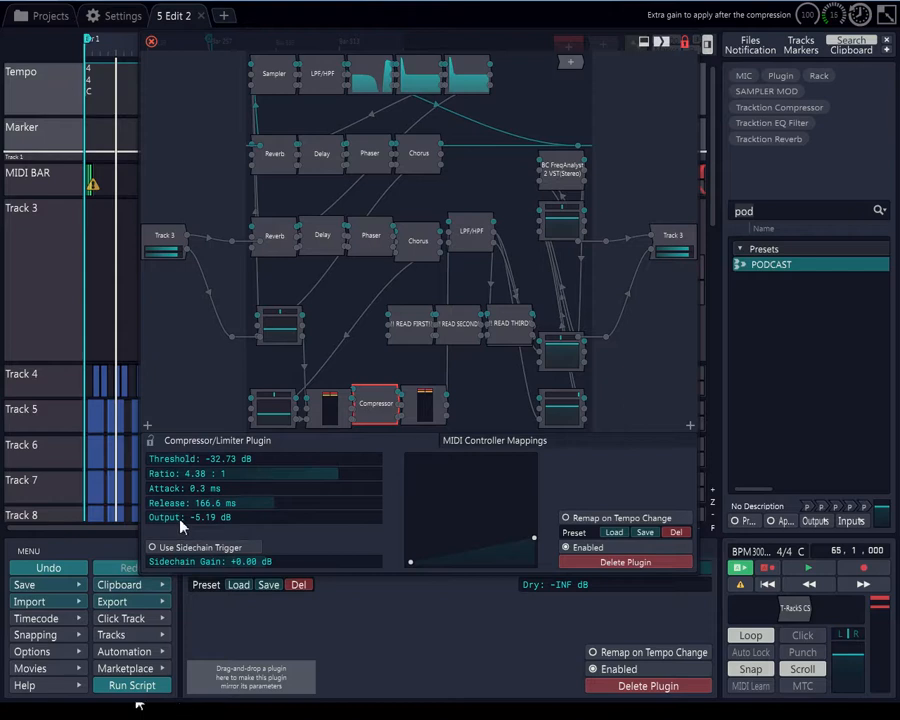
# Open the upper Reverb and set its room size to 2 and wet mix to about -8.39 dB
pyautogui.click(283, 153)
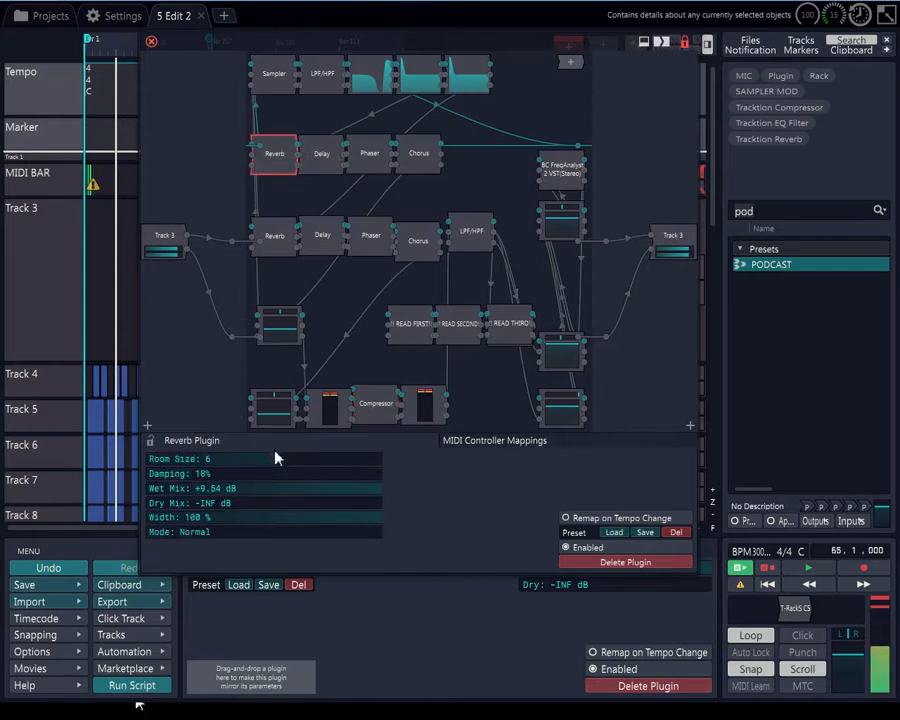
pyautogui.moveTo(230, 483); pyautogui.dragTo(180, 492)
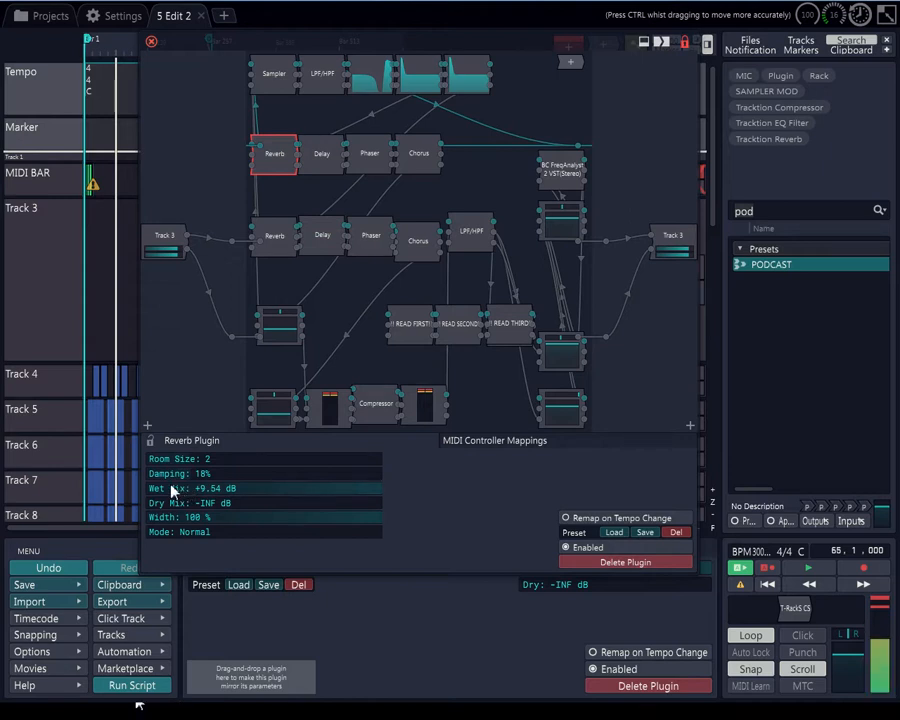
pyautogui.moveTo(301, 488); pyautogui.dragTo(197, 501)
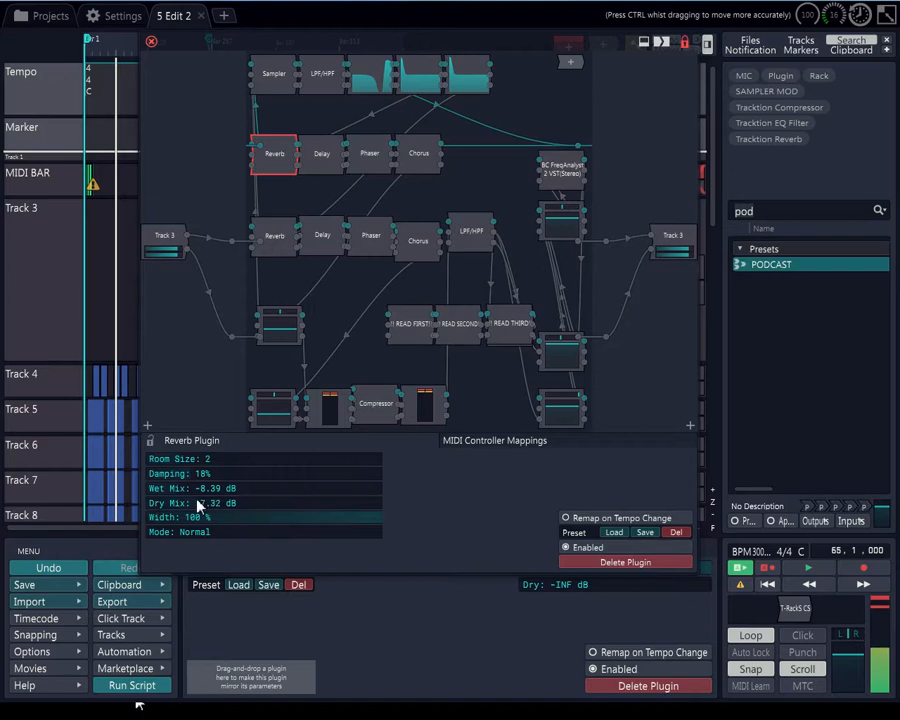
# Open the lower Reverb and adjust its damping amount
pyautogui.click(278, 240)
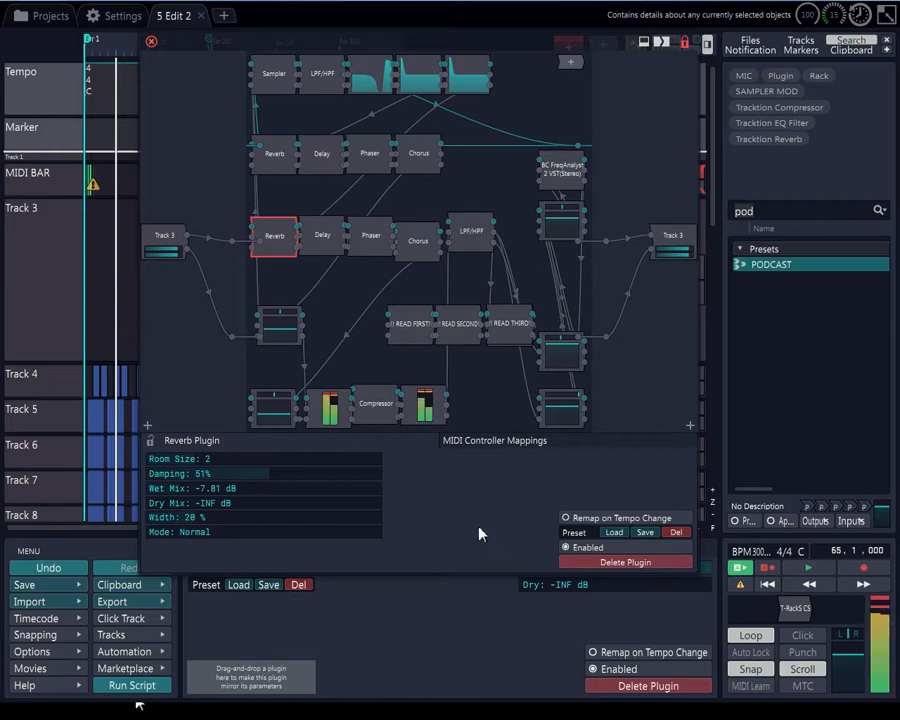
pyautogui.moveTo(240, 474); pyautogui.dragTo(201, 490)
# Review both Delay plugins' settings and raise the upper Phaser's speed to about 5.14 Hz
pyautogui.click(321, 238)
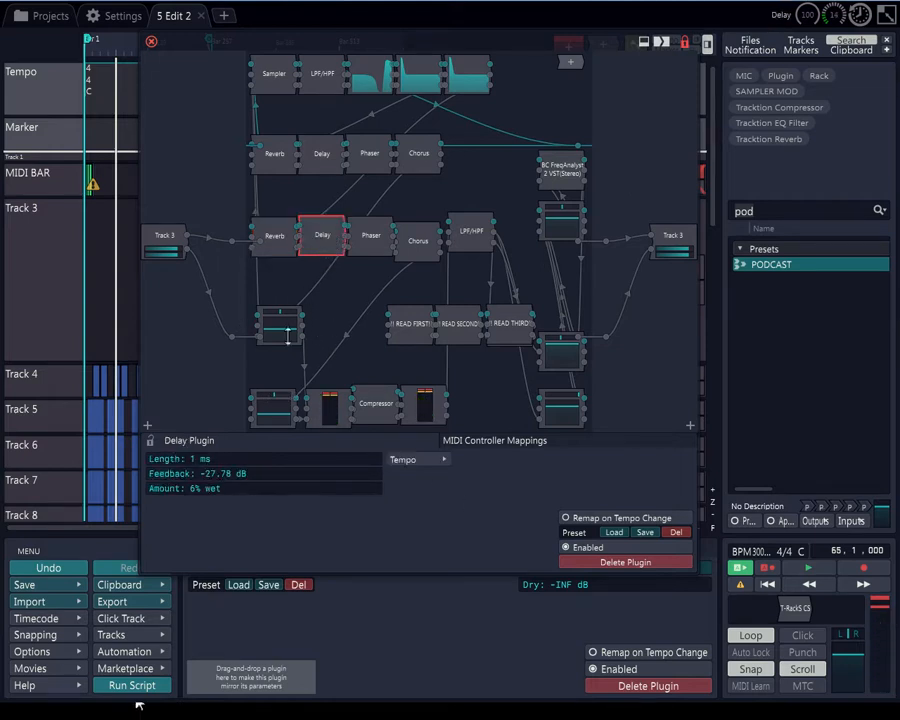
pyautogui.click(330, 160)
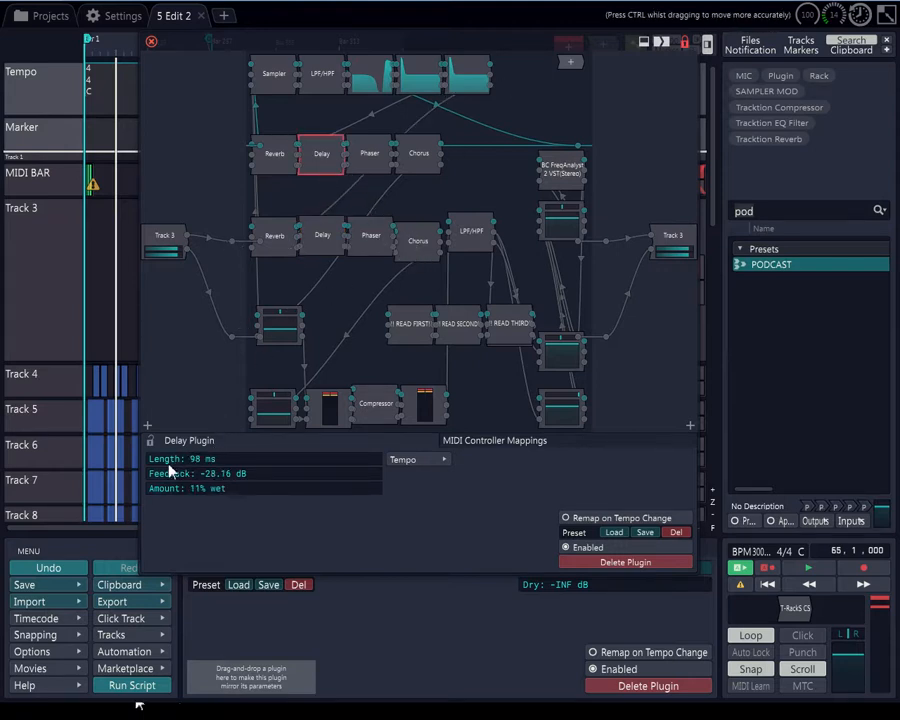
pyautogui.click(383, 163)
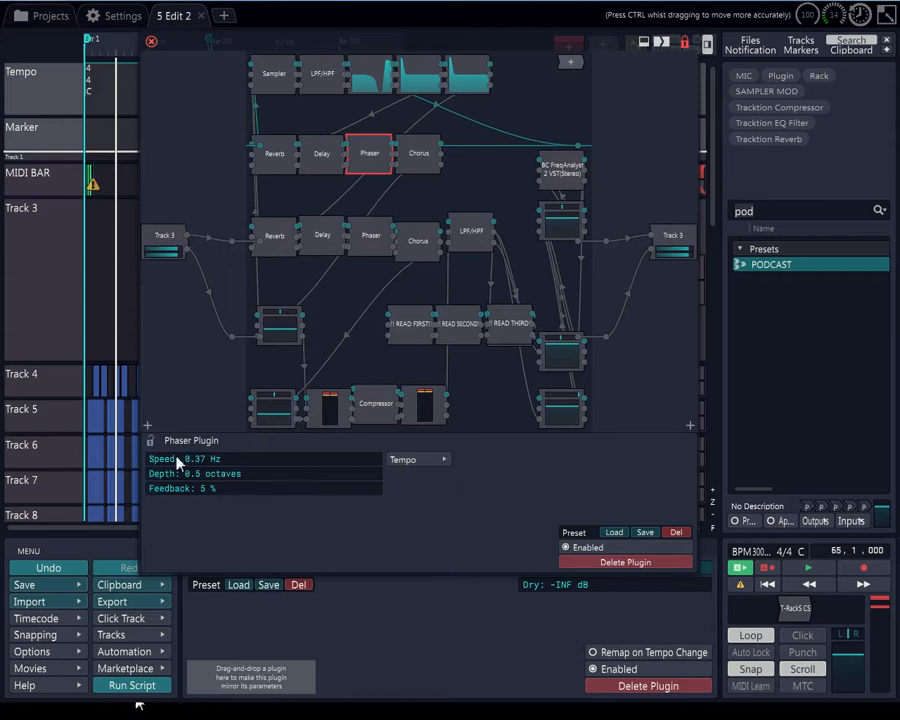
pyautogui.moveTo(178, 462); pyautogui.dragTo(267, 462)
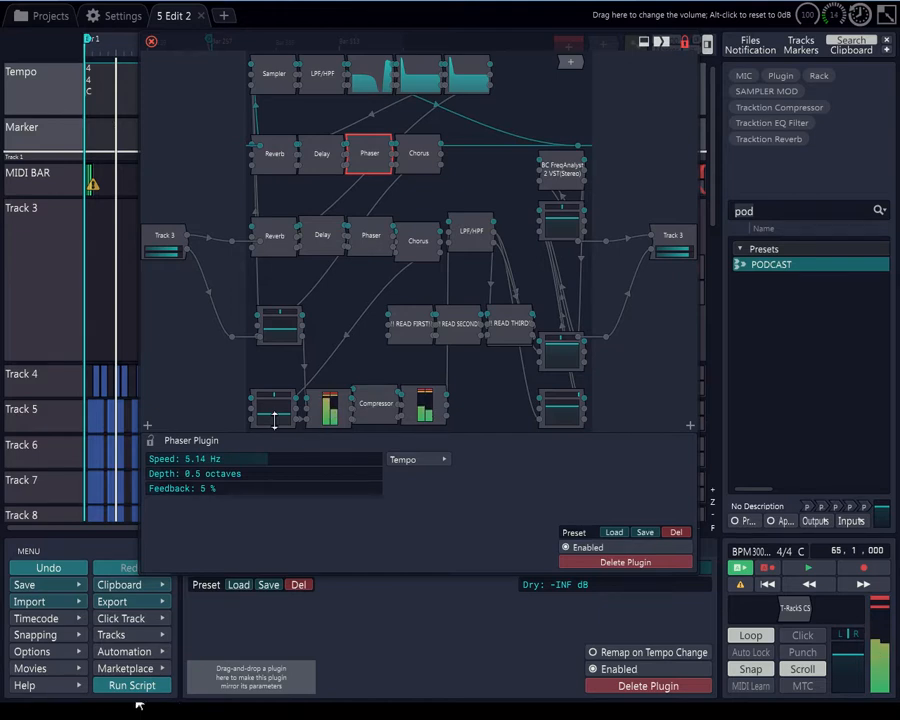
# Open the middle 4-Band Equaliser in the top row and pull its low shelf down to minimum gain
pyautogui.click(420, 76)
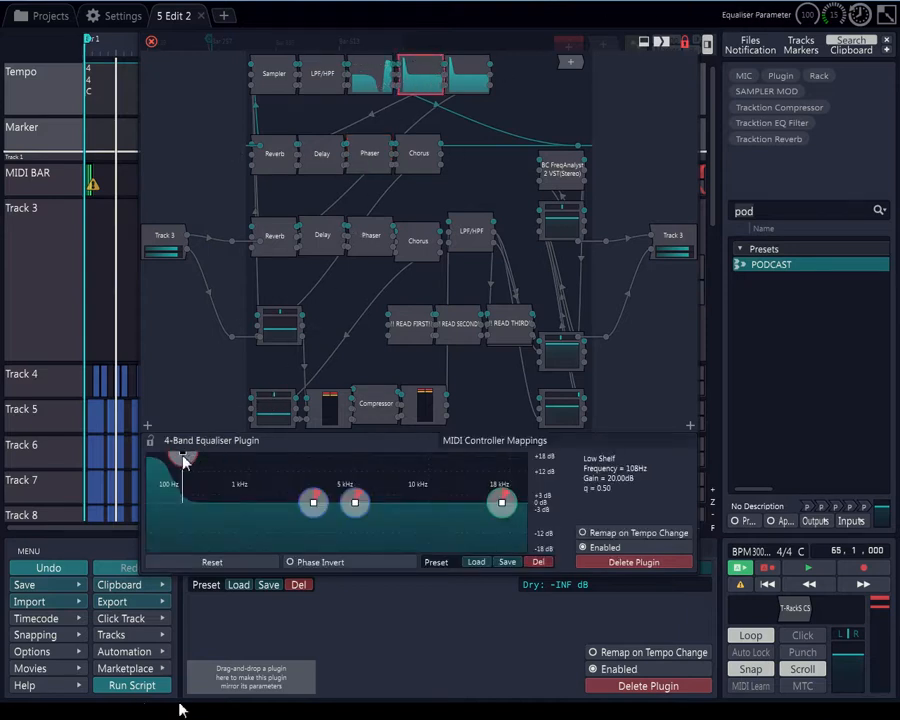
pyautogui.moveTo(182, 455); pyautogui.dragTo(146, 544)
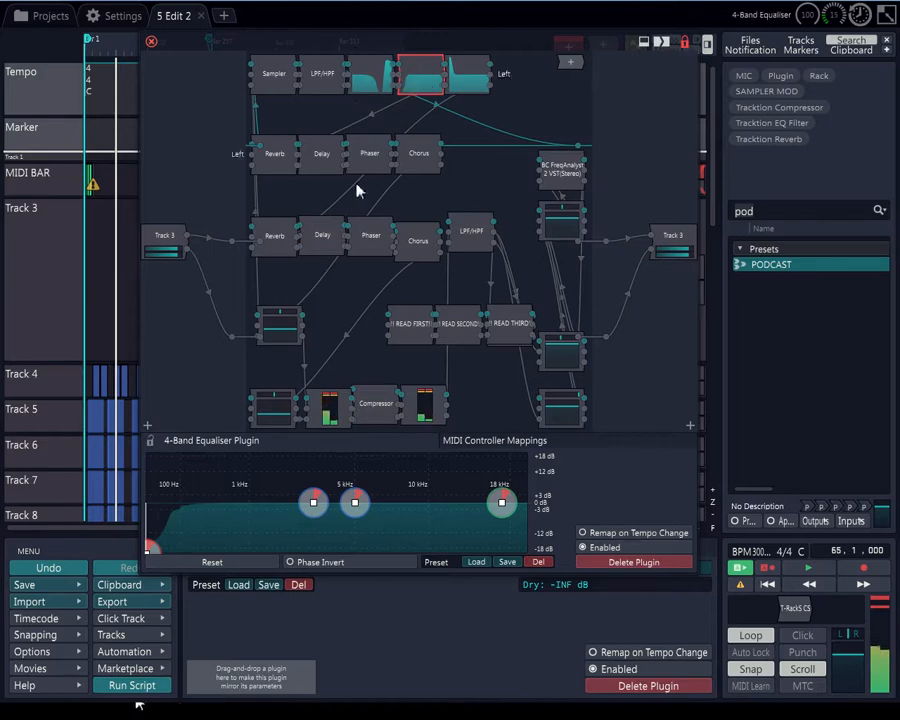
# Set the bottom-left Volume & Pan plugin's volume to about -6.62 dB
pyautogui.click(278, 335)
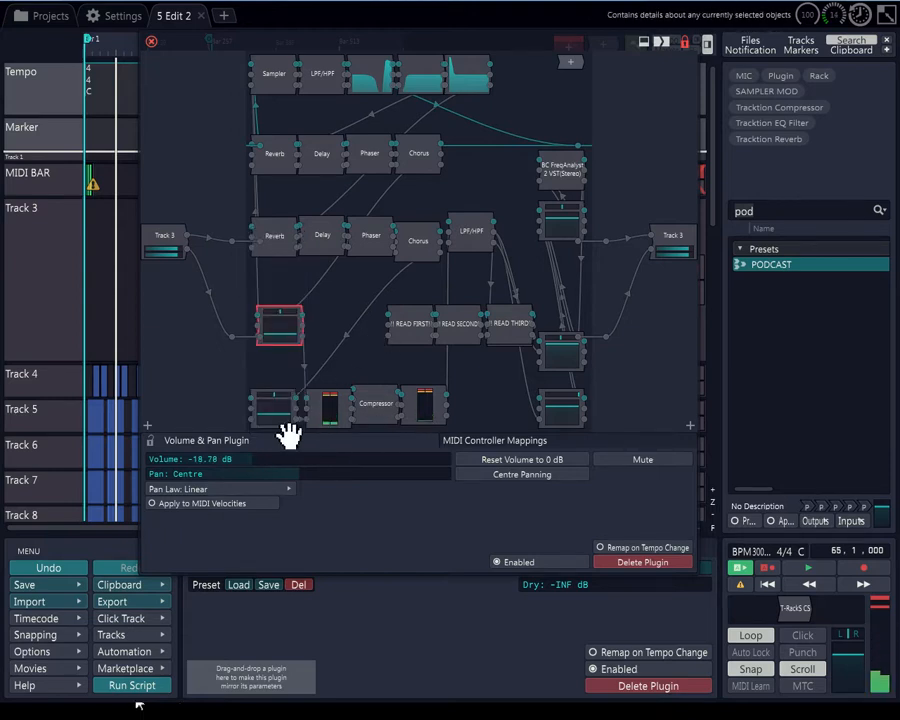
pyautogui.moveTo(283, 418)
pyautogui.mouseDown()
pyautogui.moveTo(283, 400)
pyautogui.moveTo(298, 432)
pyautogui.mouseUp()
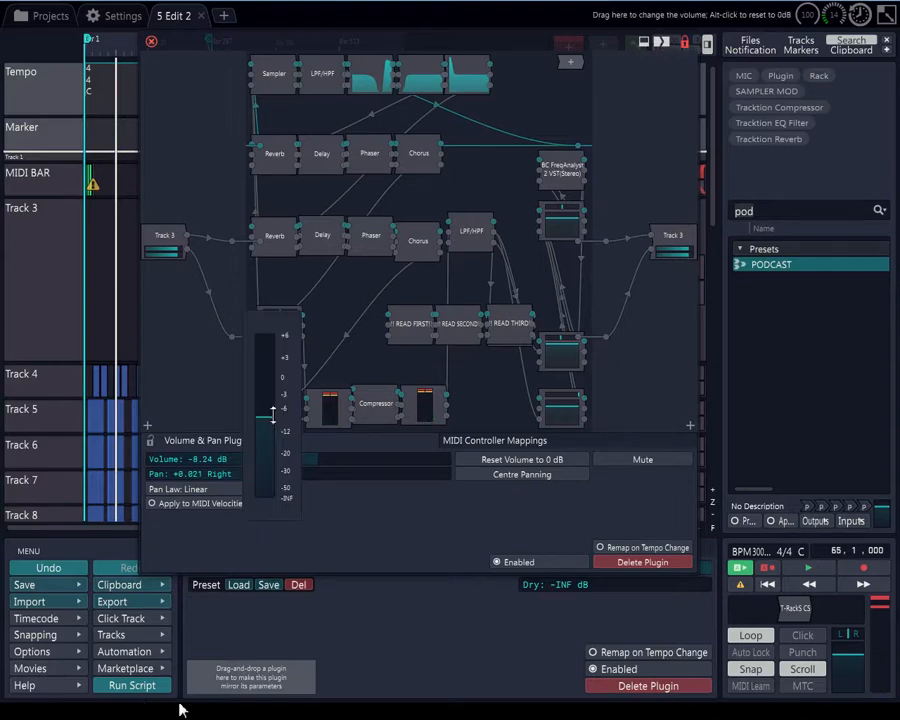
pyautogui.moveTo(273, 418); pyautogui.dragTo(275, 409)
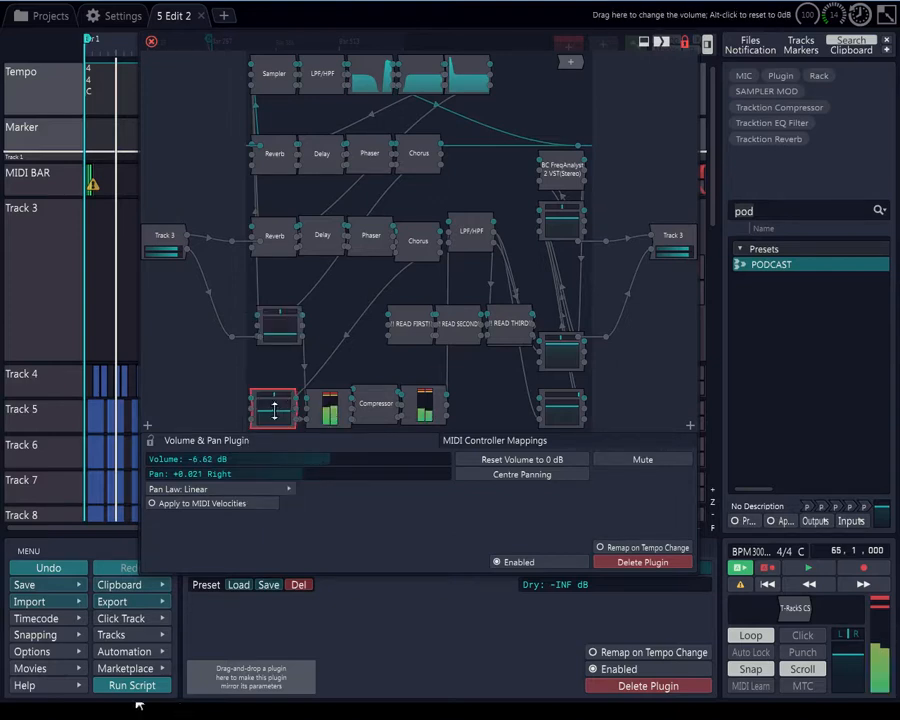
# In the last top-row Equaliser, pull the low shelf down and boost a mid band near 1 kHz
pyautogui.click(470, 78)
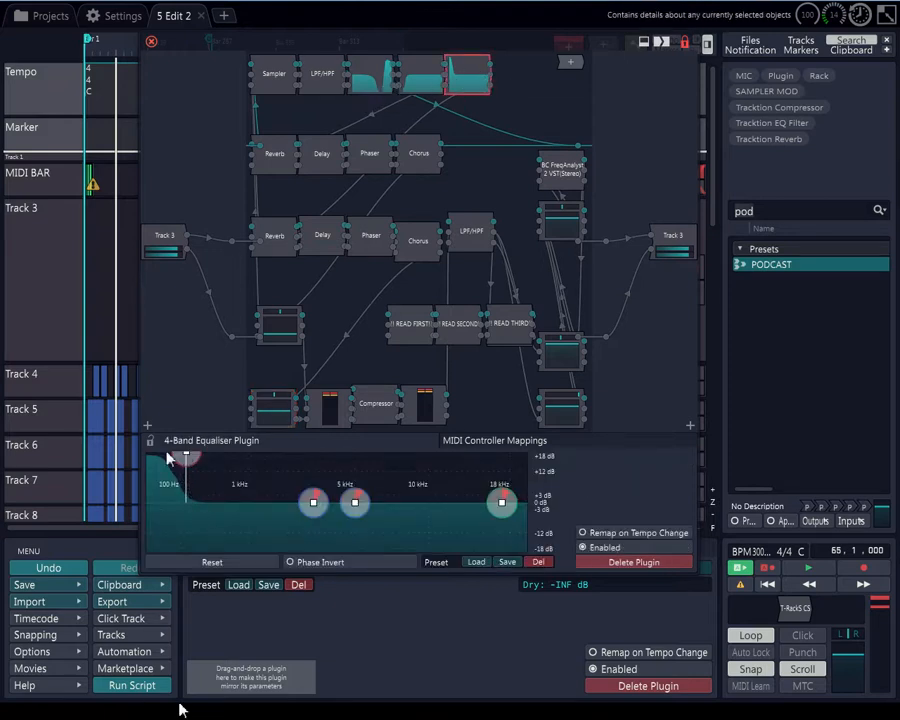
pyautogui.moveTo(172, 466); pyautogui.dragTo(156, 545)
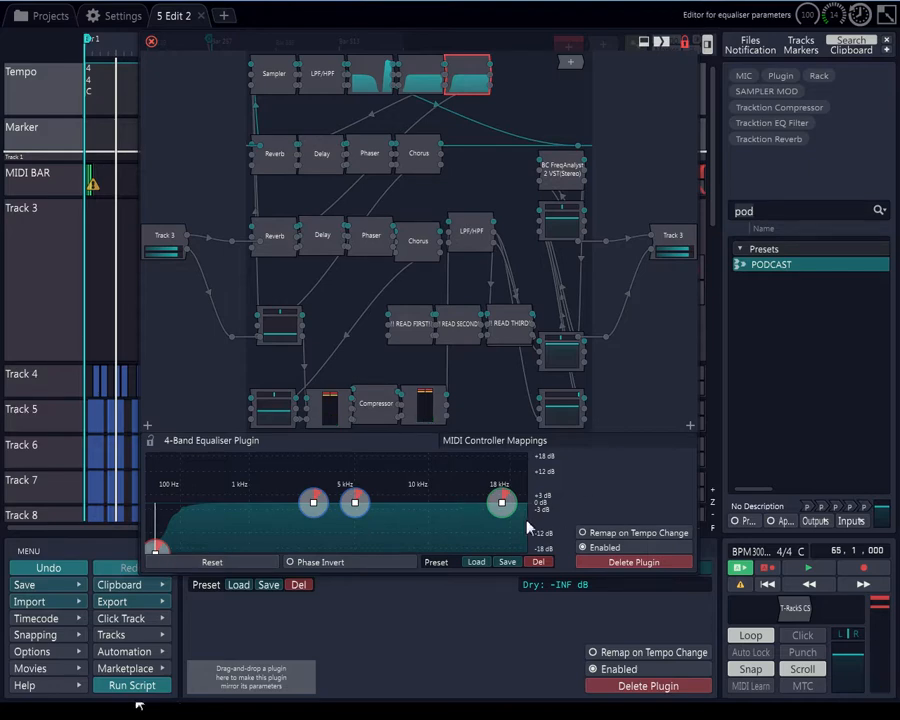
pyautogui.moveTo(310, 506)
pyautogui.moveTo(310, 506); pyautogui.dragTo(205, 488)
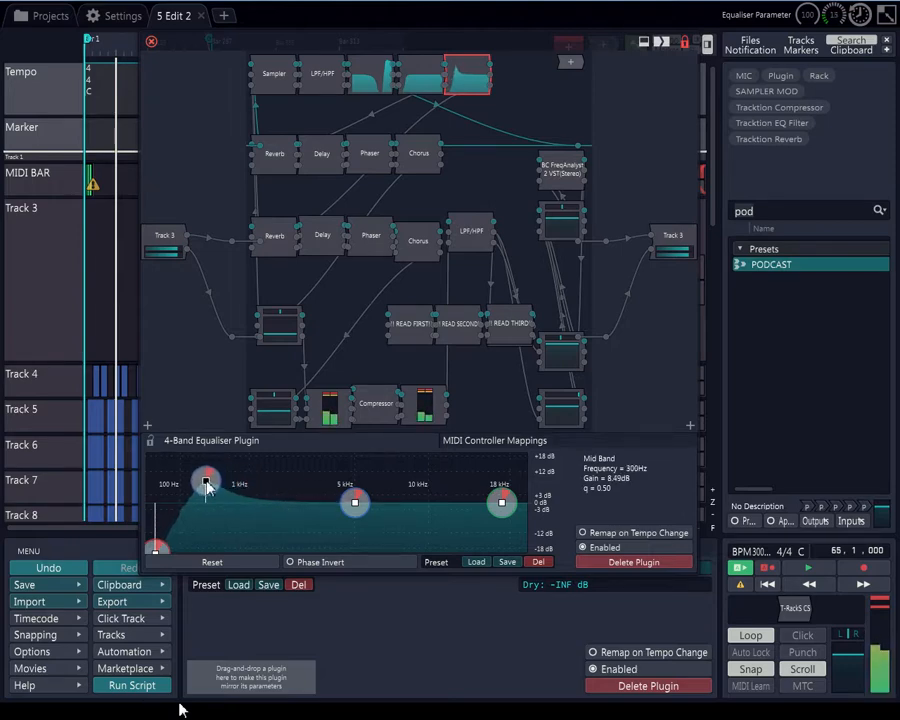
pyautogui.moveTo(206, 486); pyautogui.dragTo(262, 480)
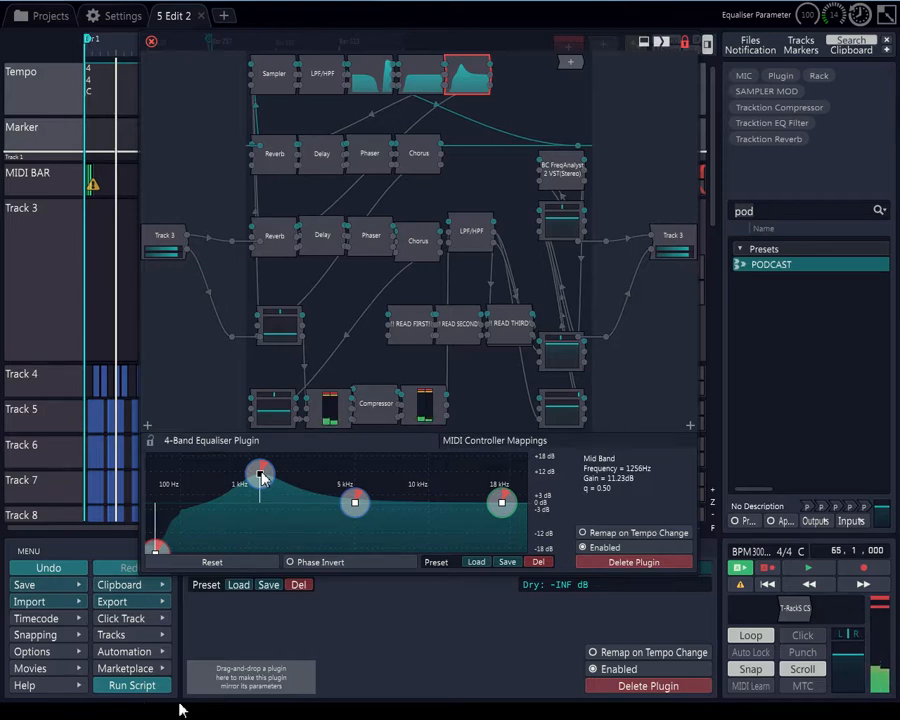
# In the first top-row Equaliser, move the high shelf down to around 5 kHz
pyautogui.click(388, 86)
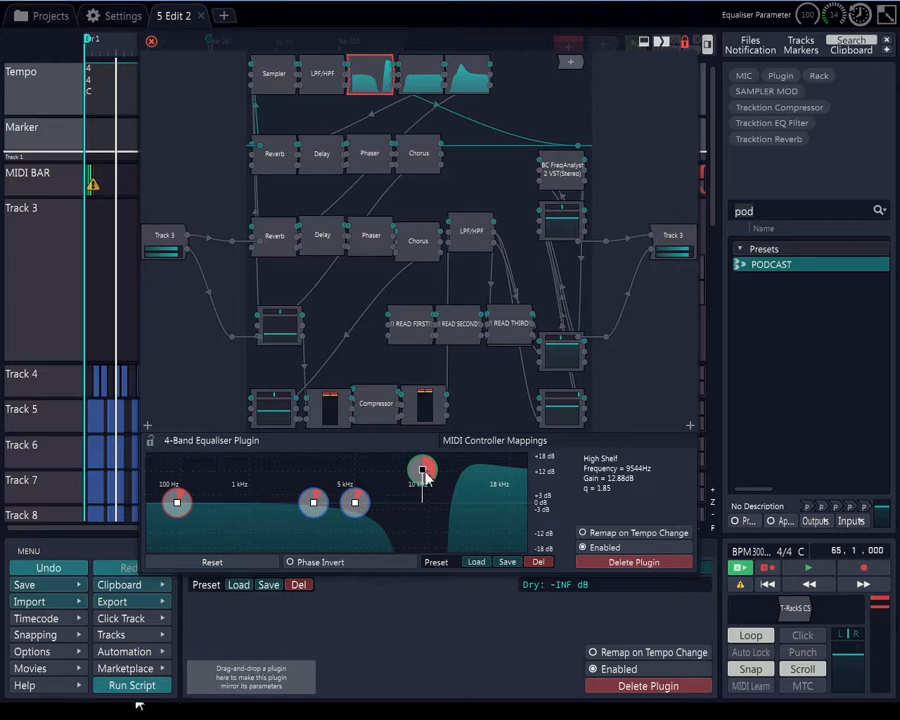
pyautogui.moveTo(422, 470); pyautogui.dragTo(366, 474)
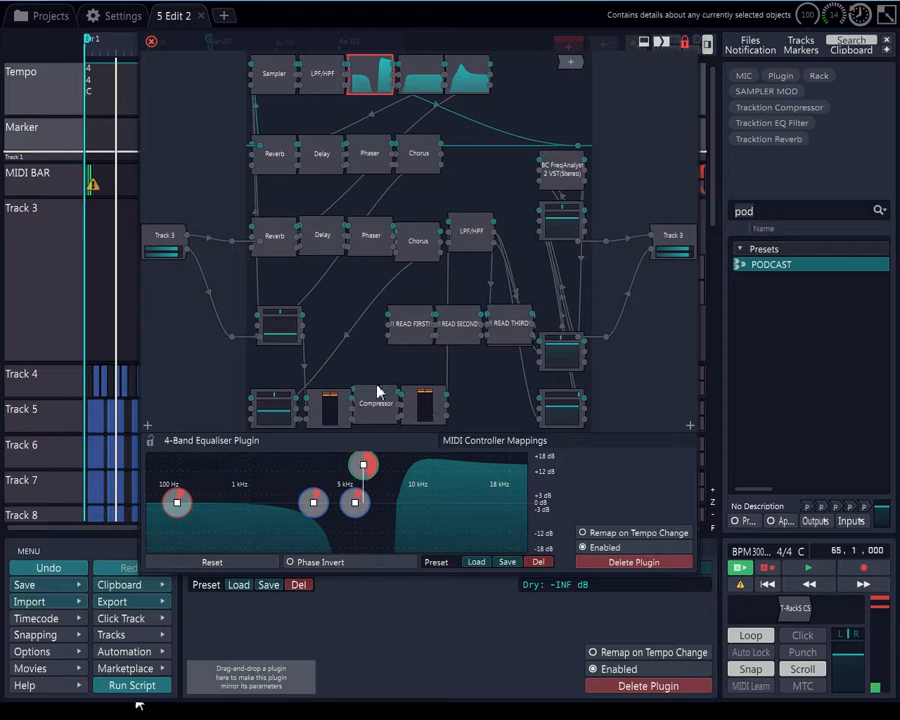
# In the last top-row Equaliser, drag the second mid band down into a cut around 3 kHz
pyautogui.click(466, 78)
pyautogui.moveTo(353, 505); pyautogui.dragTo(311, 524)
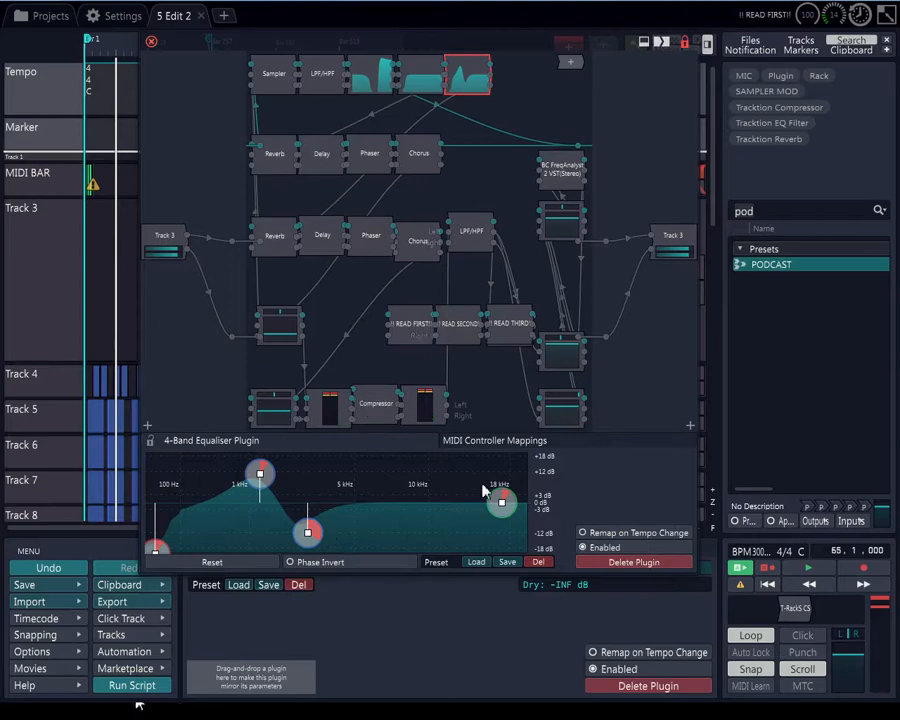
# Open the Sampler and move the sample's root note up to around F#7, auditioning a key
pyautogui.click(272, 75)
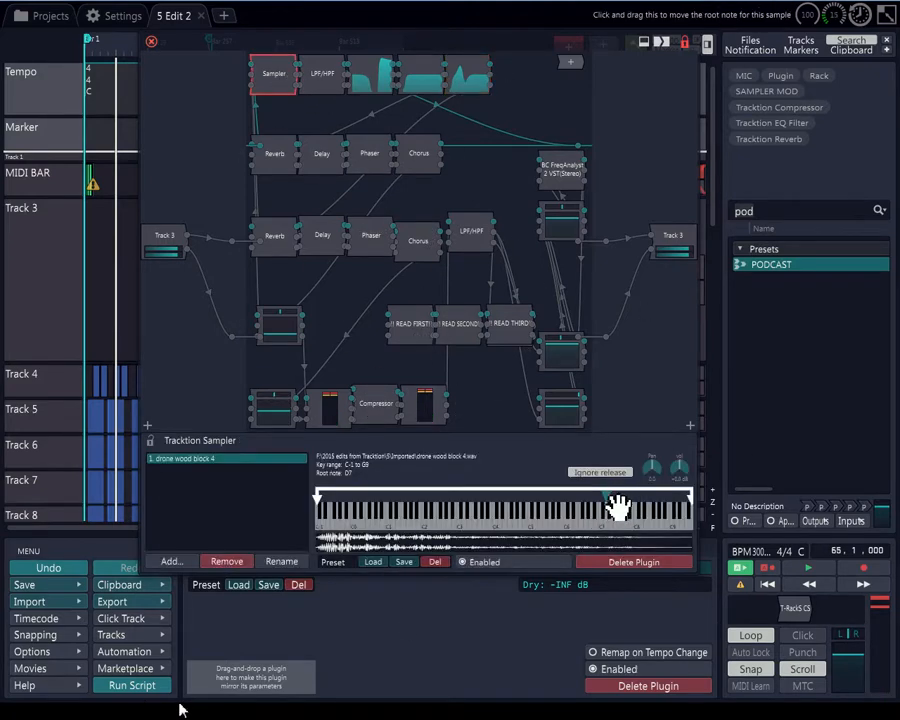
pyautogui.moveTo(617, 507)
pyautogui.mouseDown()
pyautogui.moveTo(597, 506)
pyautogui.moveTo(538, 537)
pyautogui.mouseUp()
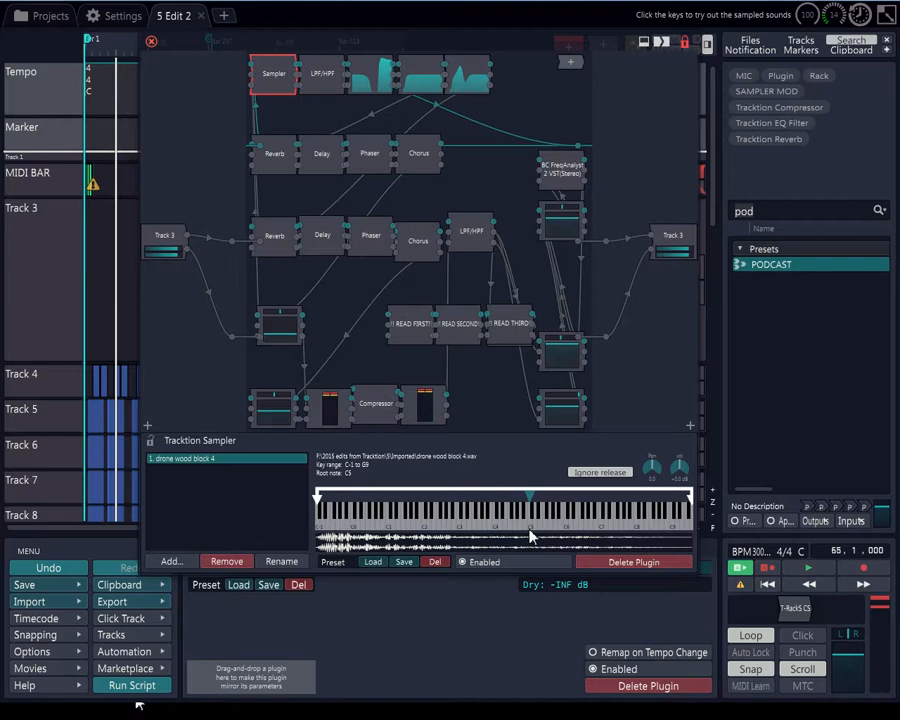
pyautogui.click(529, 530)
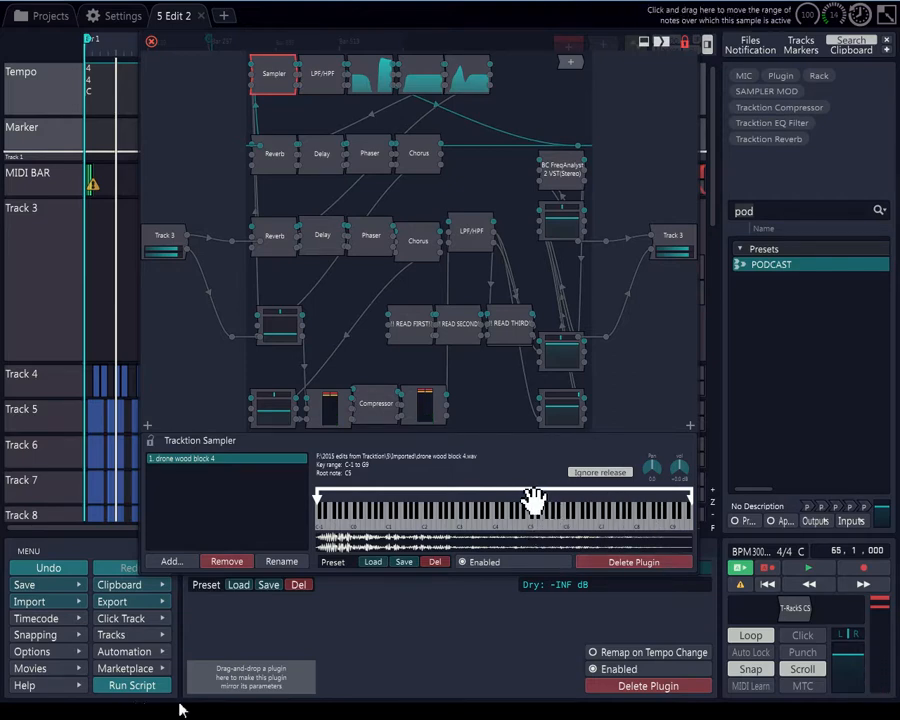
pyautogui.moveTo(532, 500); pyautogui.dragTo(580, 507)
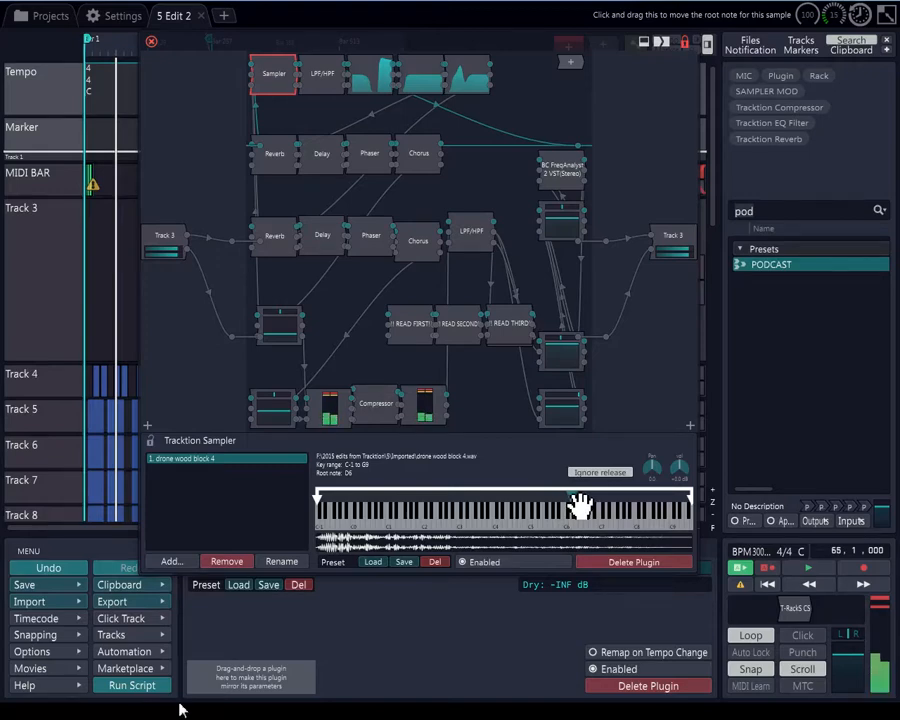
pyautogui.moveTo(580, 507); pyautogui.dragTo(625, 503)
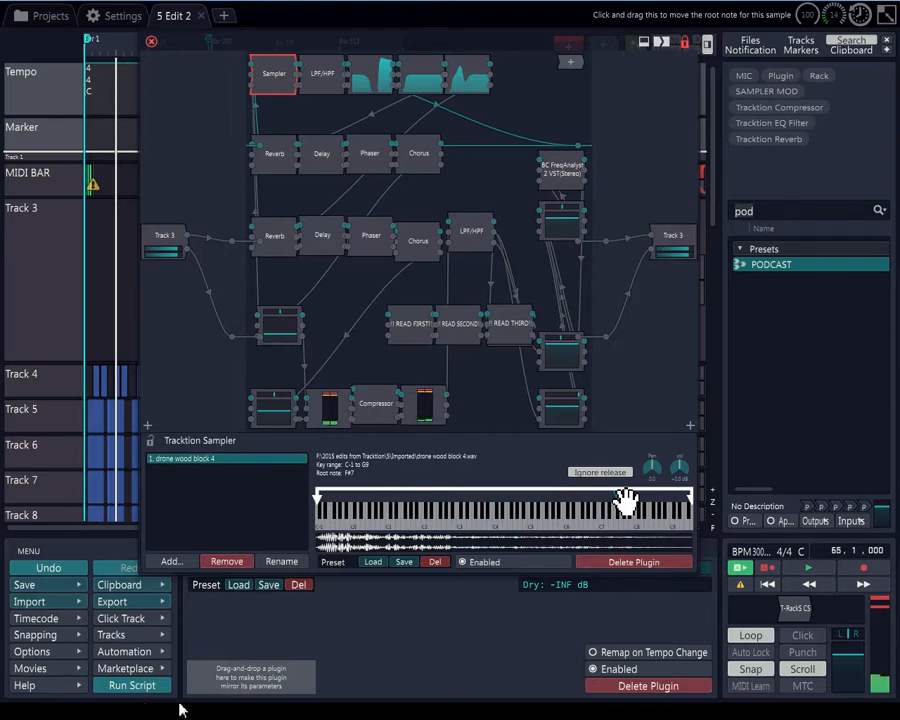
pyautogui.moveTo(625, 503); pyautogui.dragTo(620, 505)
# Open the lower LPF/HPF filter and raise its low-pass frequency to about 19519 Hz
pyautogui.click(476, 247)
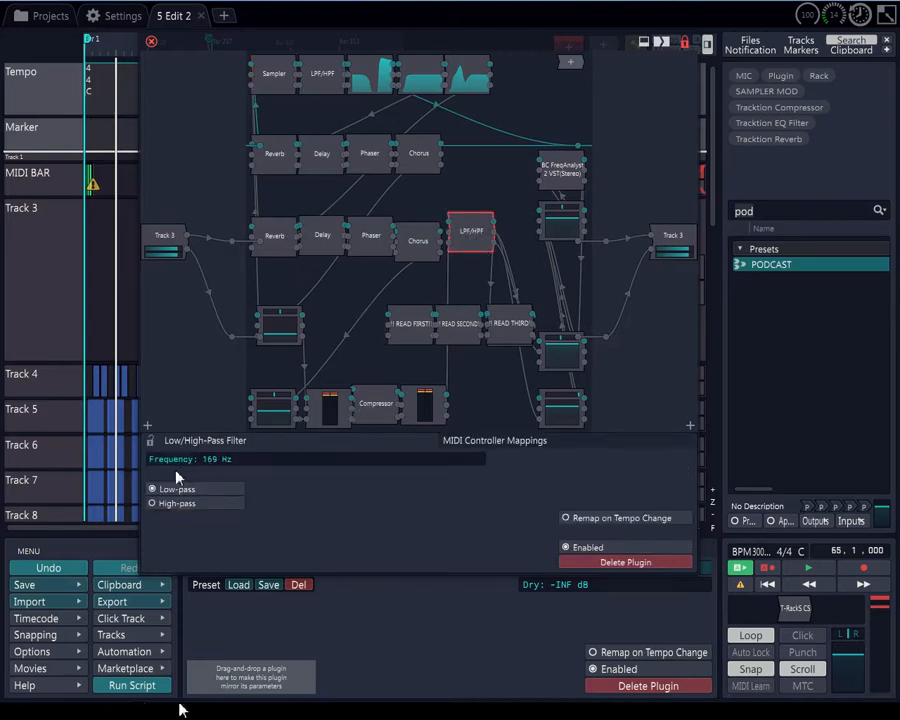
pyautogui.moveTo(176, 478); pyautogui.dragTo(384, 478)
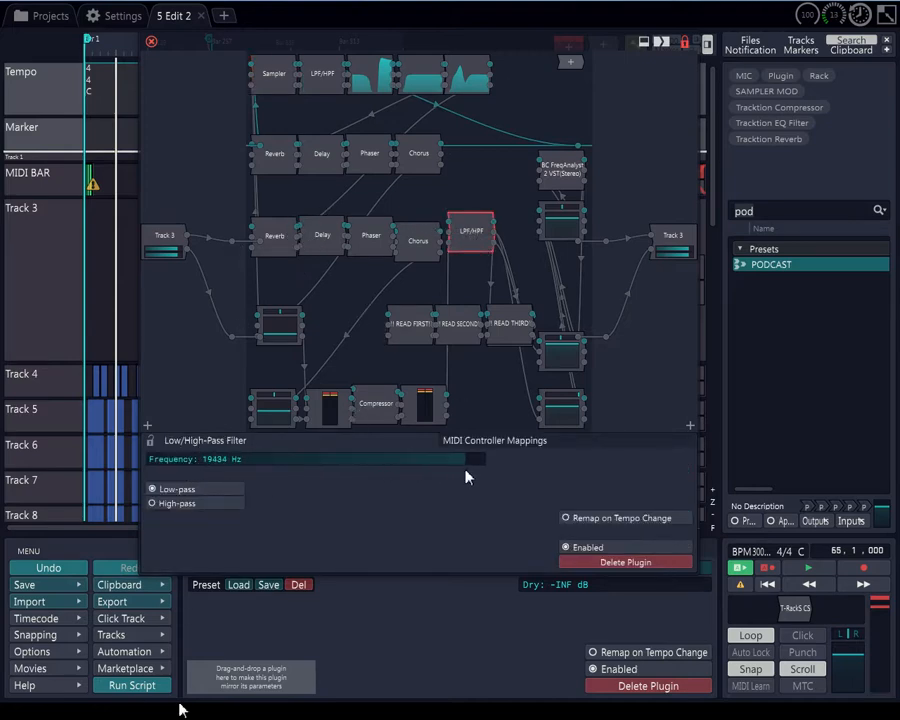
pyautogui.moveTo(465, 476); pyautogui.dragTo(490, 473)
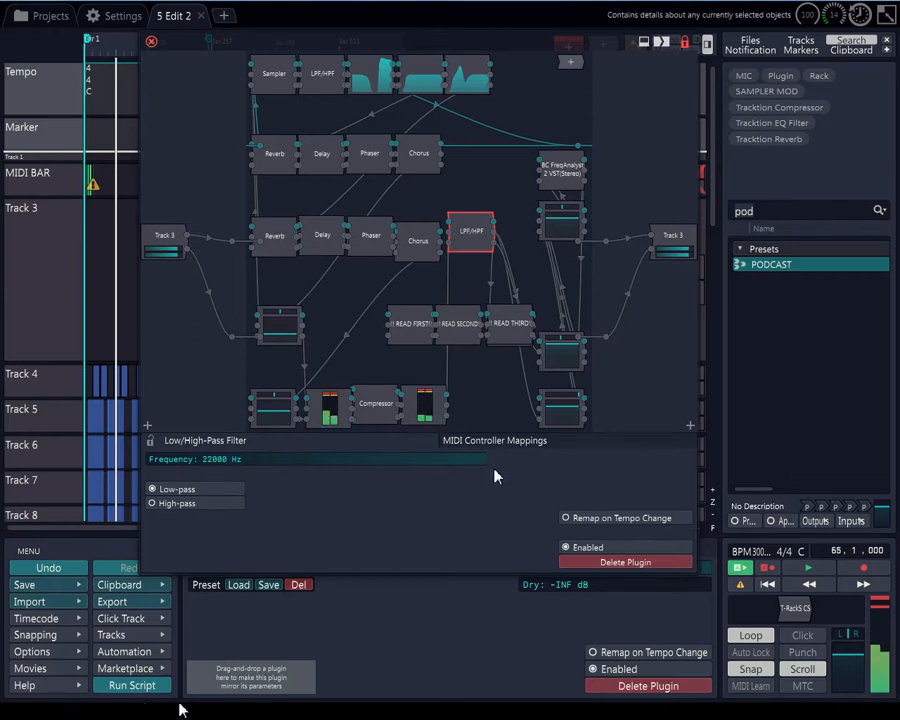
pyautogui.doubleClick(484, 458)
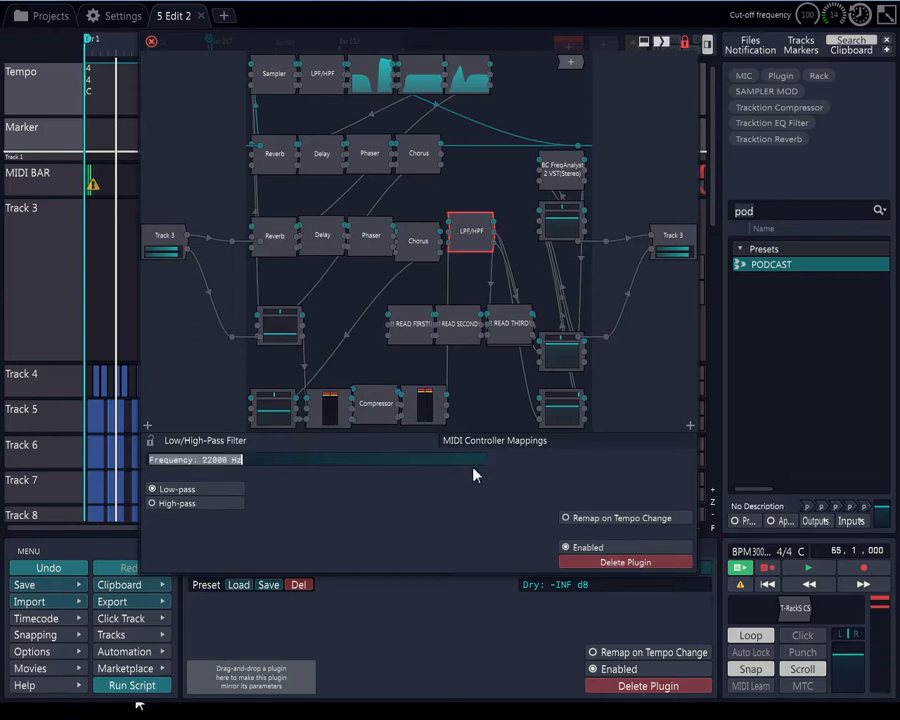
pyautogui.click(478, 481)
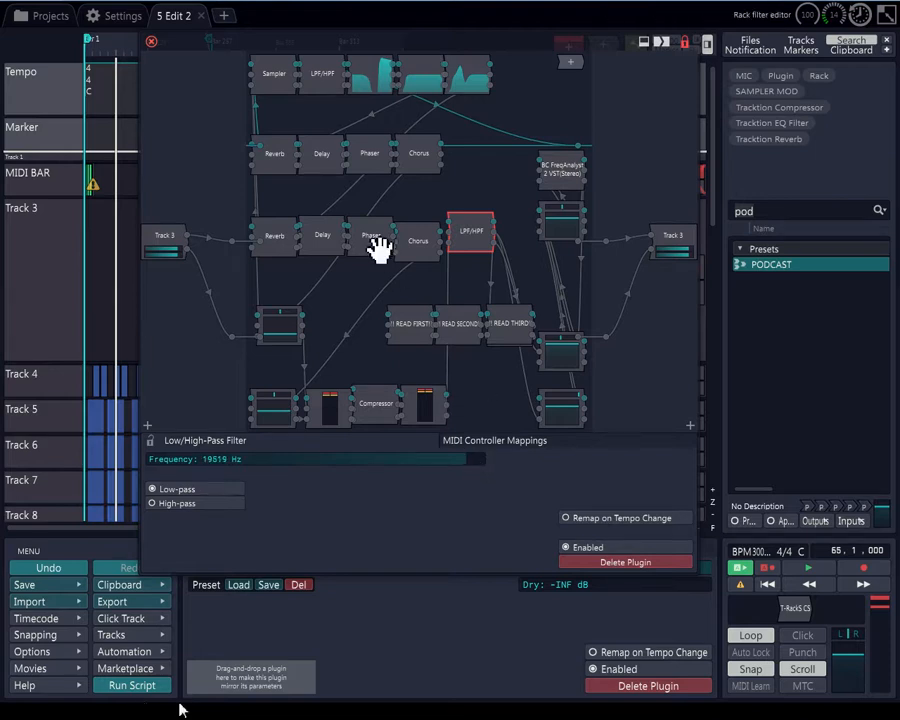
# Open the upper LPF/HPF filter and set its high-pass frequency to about 320 Hz
pyautogui.click(338, 80)
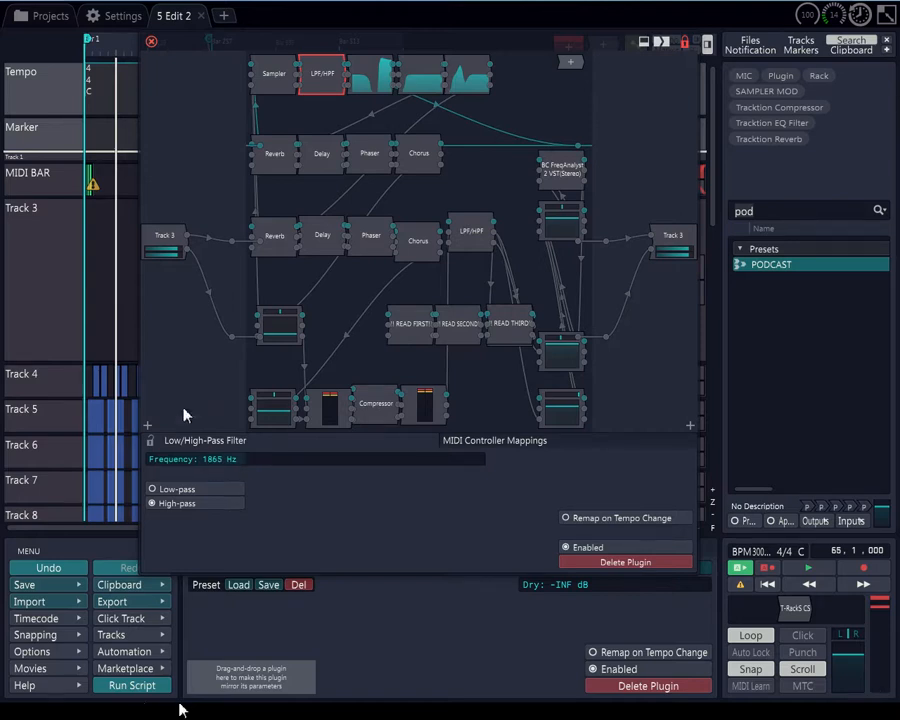
pyautogui.moveTo(251, 463); pyautogui.dragTo(168, 472)
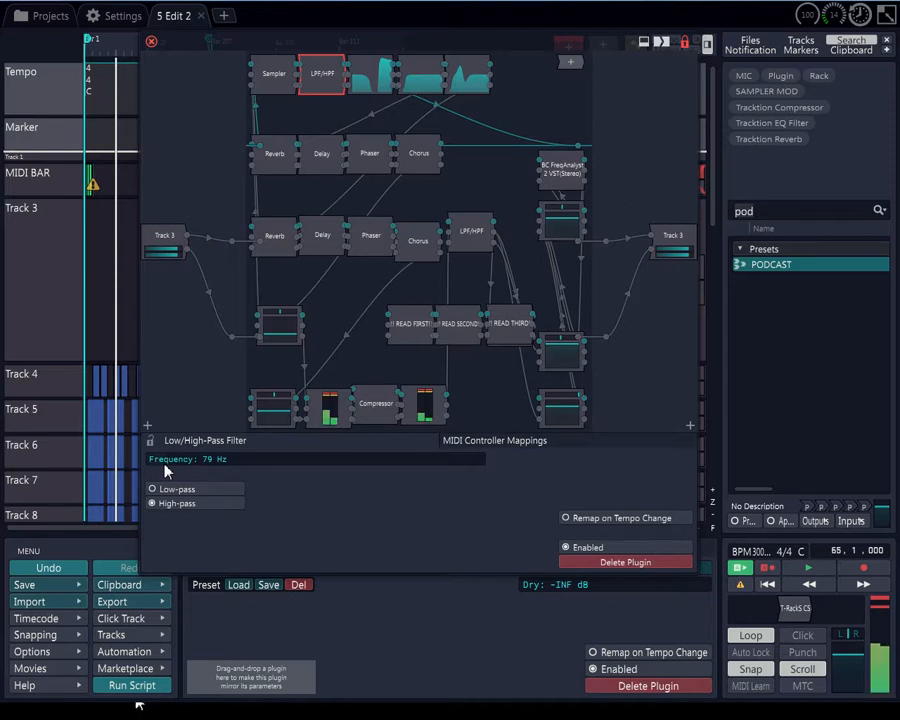
pyautogui.moveTo(166, 466); pyautogui.dragTo(189, 463)
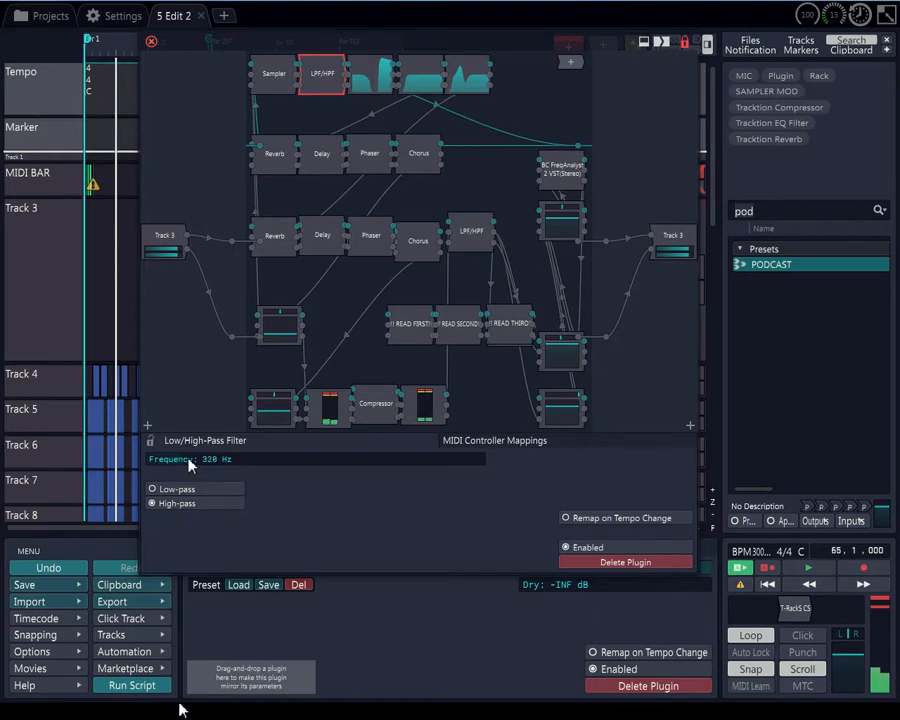
# Open the Compressor and raise its output gain to about +10.96 dB
pyautogui.click(374, 412)
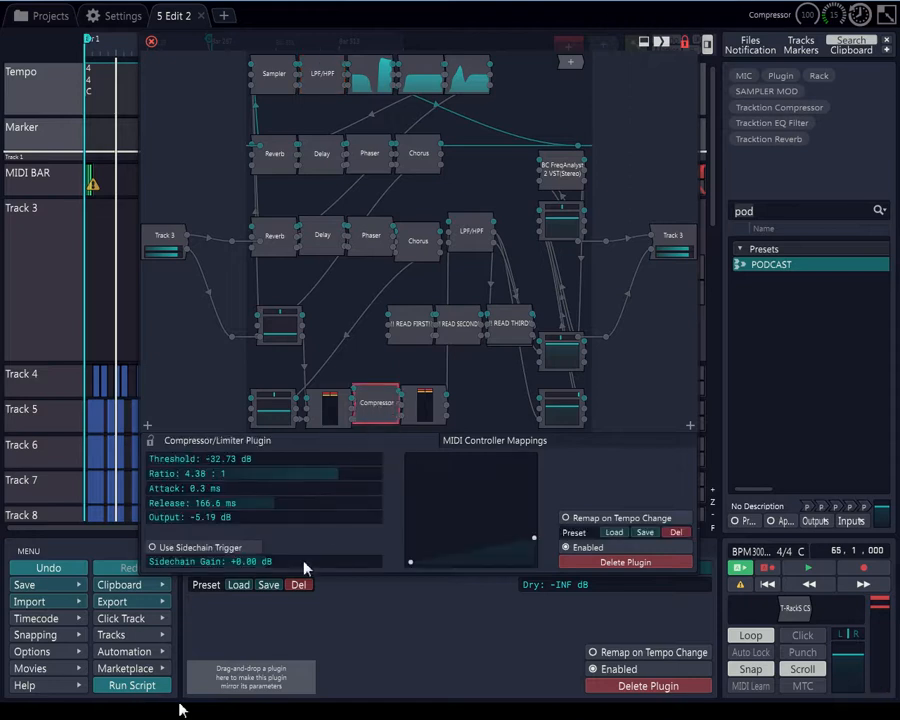
pyautogui.moveTo(214, 519); pyautogui.dragTo(292, 524)
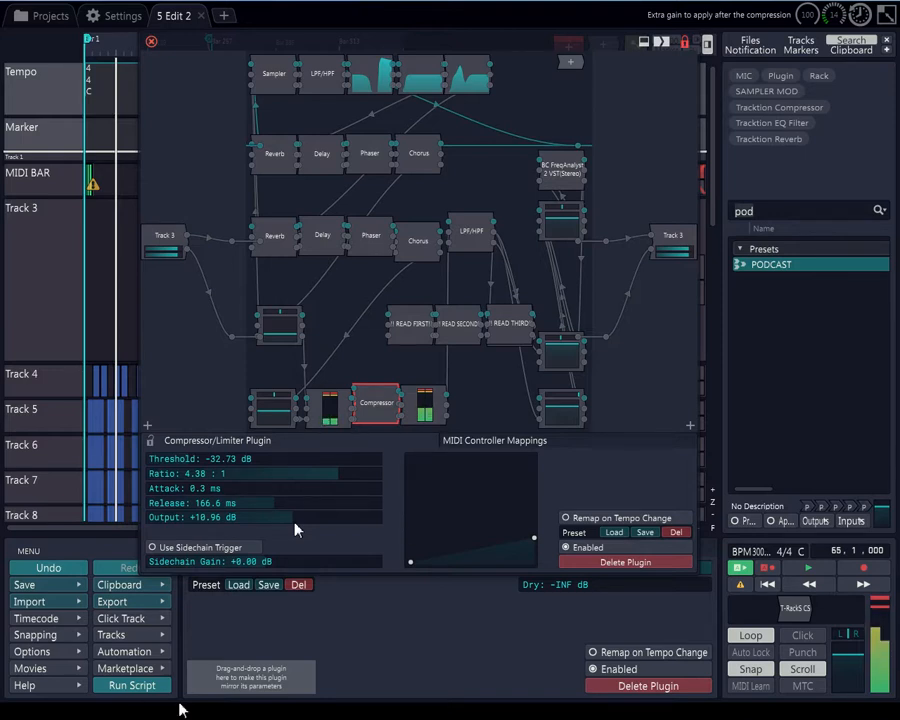
# Open the top-row Chorus and set its depth to about 5.5 ms and its width to about 71%
pyautogui.click(415, 160)
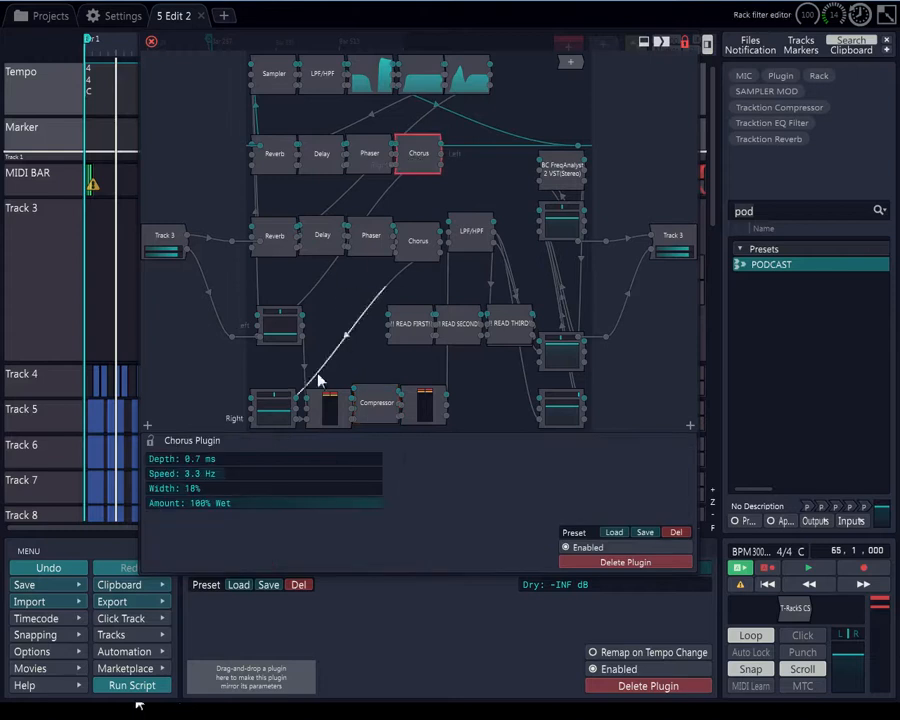
pyautogui.moveTo(181, 461); pyautogui.dragTo(271, 462)
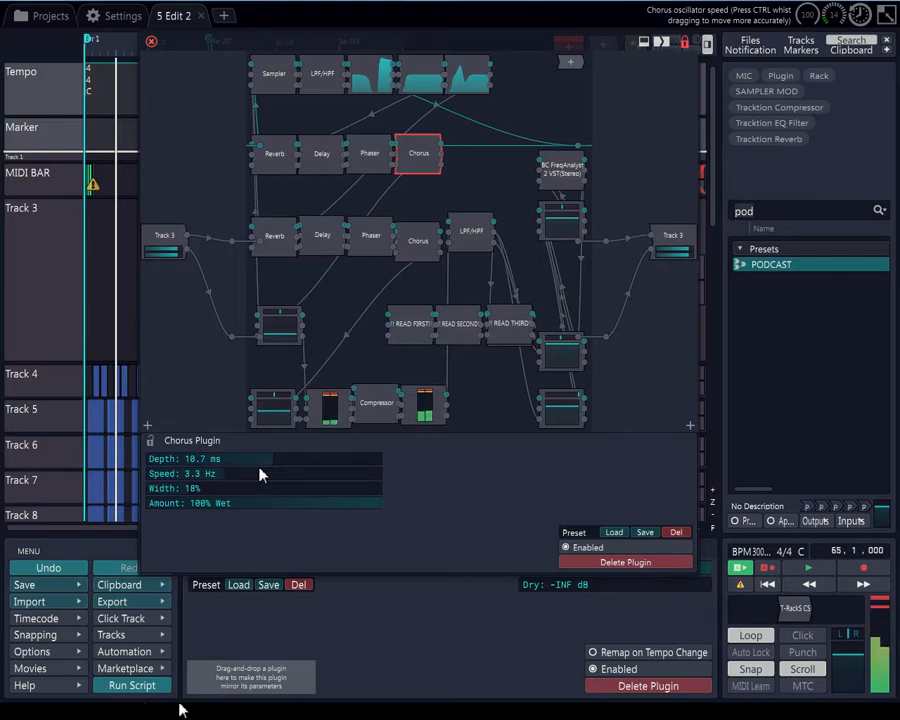
pyautogui.click(218, 460)
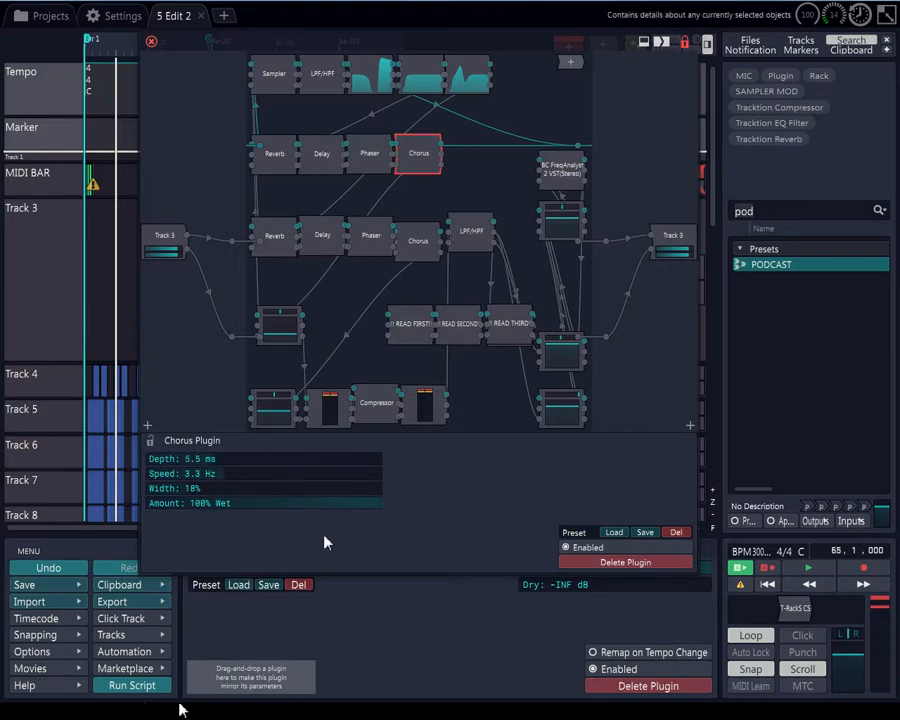
pyautogui.moveTo(187, 492); pyautogui.dragTo(315, 505)
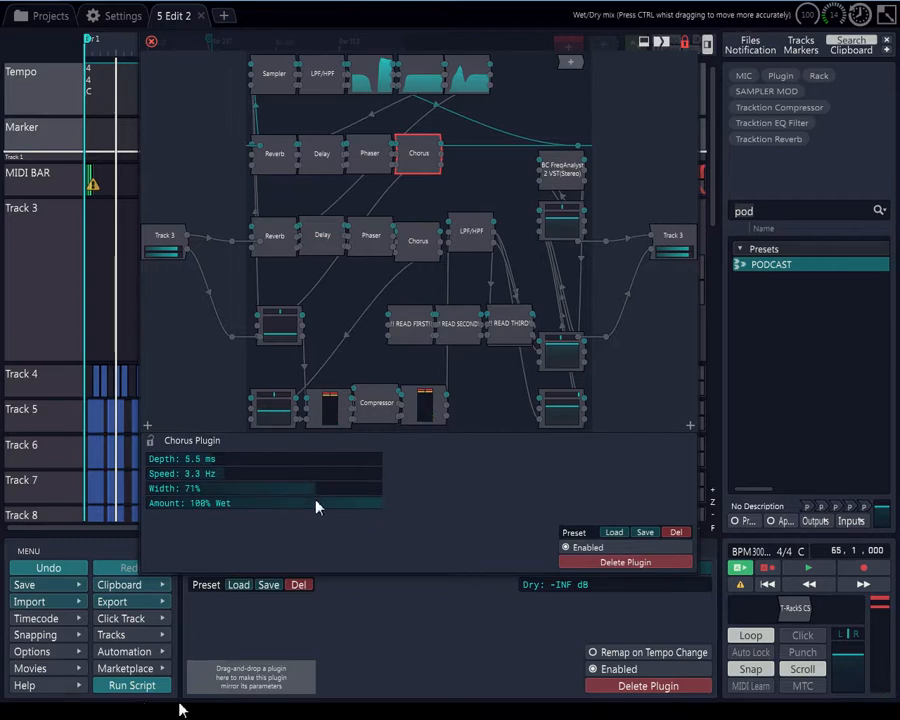
# Open the top-row Phaser and lower its speed to about 0.51 Hz while raising feedback to about 41%
pyautogui.click(369, 155)
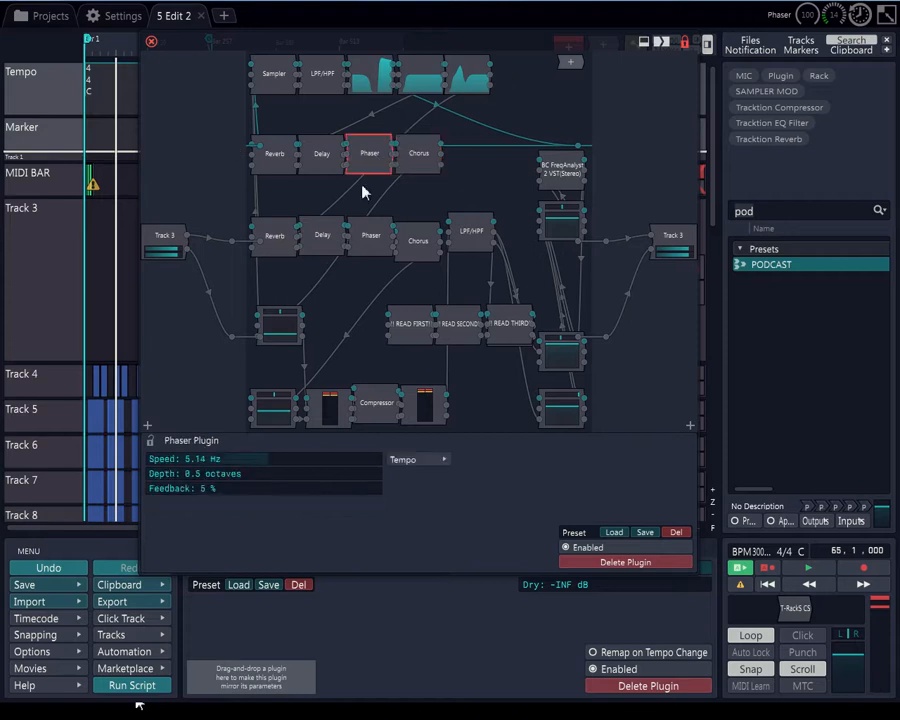
pyautogui.moveTo(260, 456); pyautogui.dragTo(148, 474)
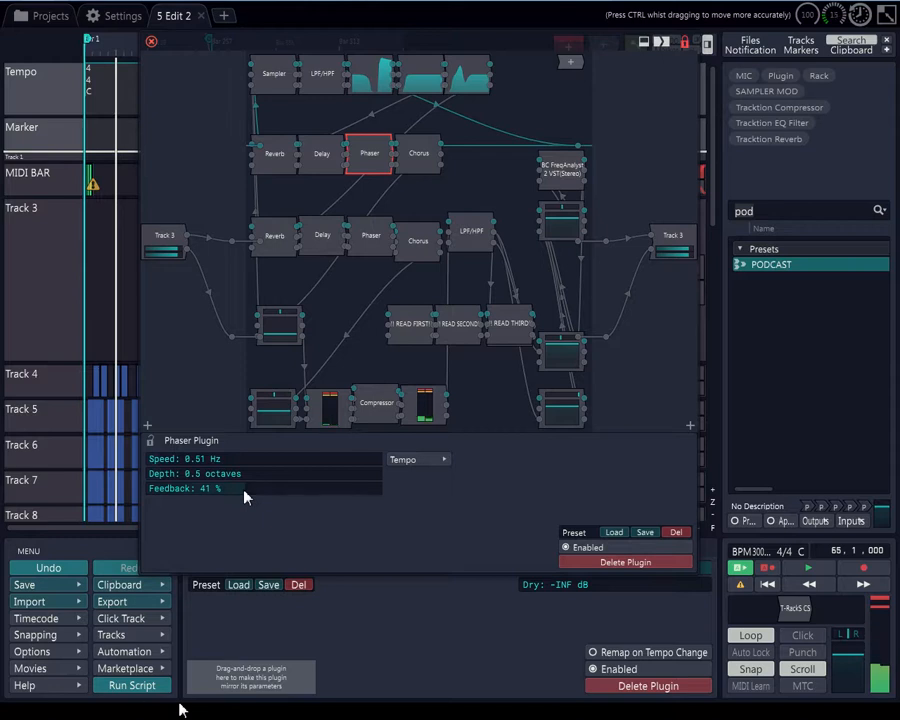
pyautogui.moveTo(243, 492); pyautogui.dragTo(315, 487)
# Open the top-row Reverb, turn its dry mix down to -INF dB and raise damping to about 76%
pyautogui.click(291, 168)
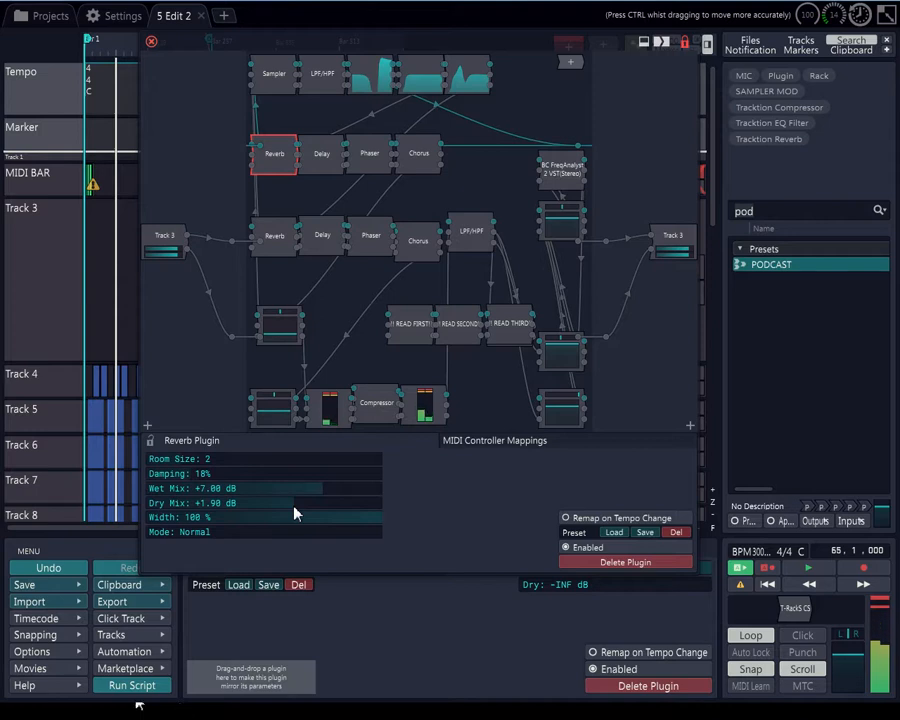
pyautogui.moveTo(294, 510); pyautogui.dragTo(132, 510)
pyautogui.moveTo(230, 476); pyautogui.dragTo(322, 482)
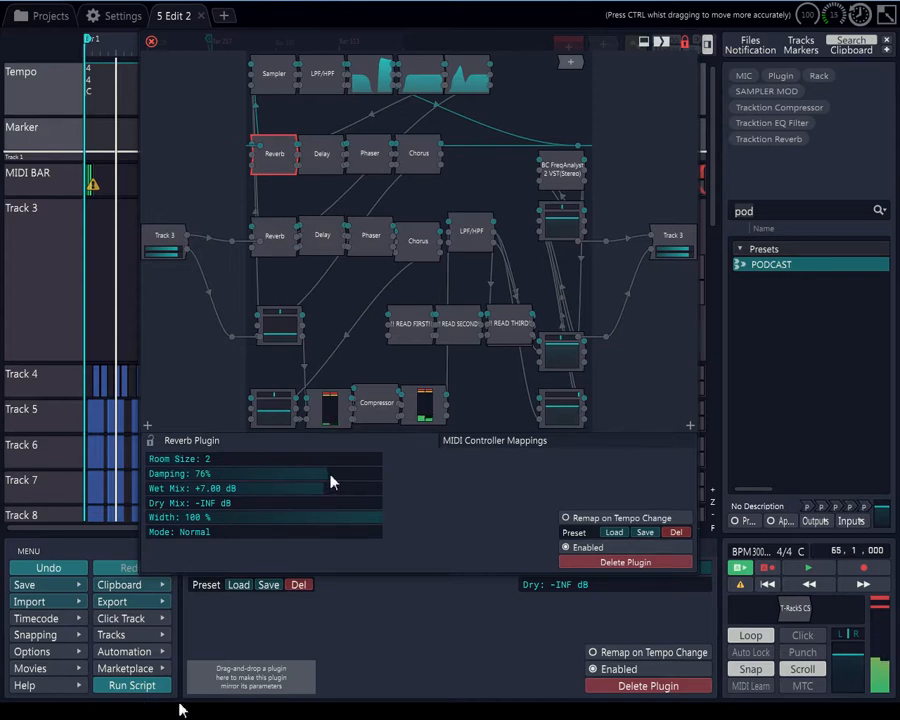
# Open the top-row Delay to inspect its settings
pyautogui.click(330, 156)
pyautogui.moveTo(160, 459); pyautogui.dragTo(154, 466)
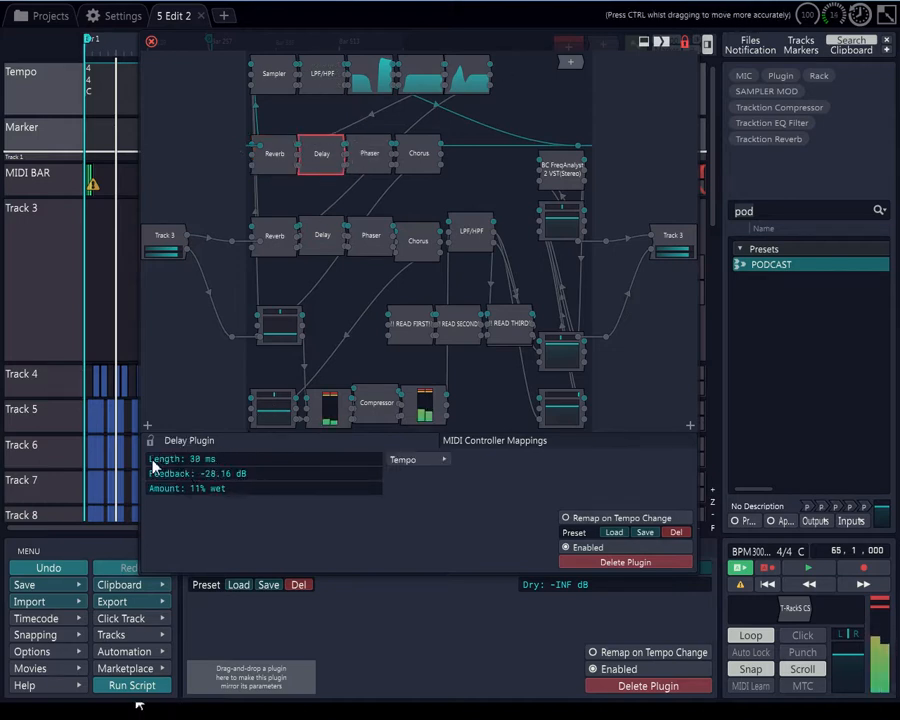
# Open the middle-row Delay and set its length to about 549 ms and its amount to about 8% wet
pyautogui.click(322, 240)
pyautogui.moveTo(173, 470); pyautogui.dragTo(275, 476)
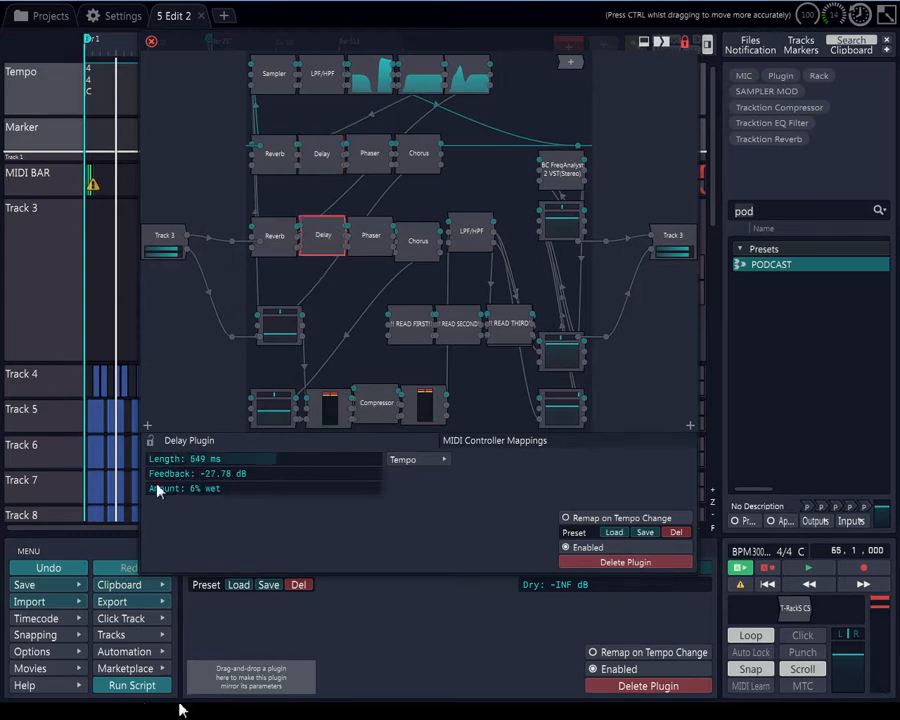
pyautogui.moveTo(161, 490); pyautogui.dragTo(167, 494)
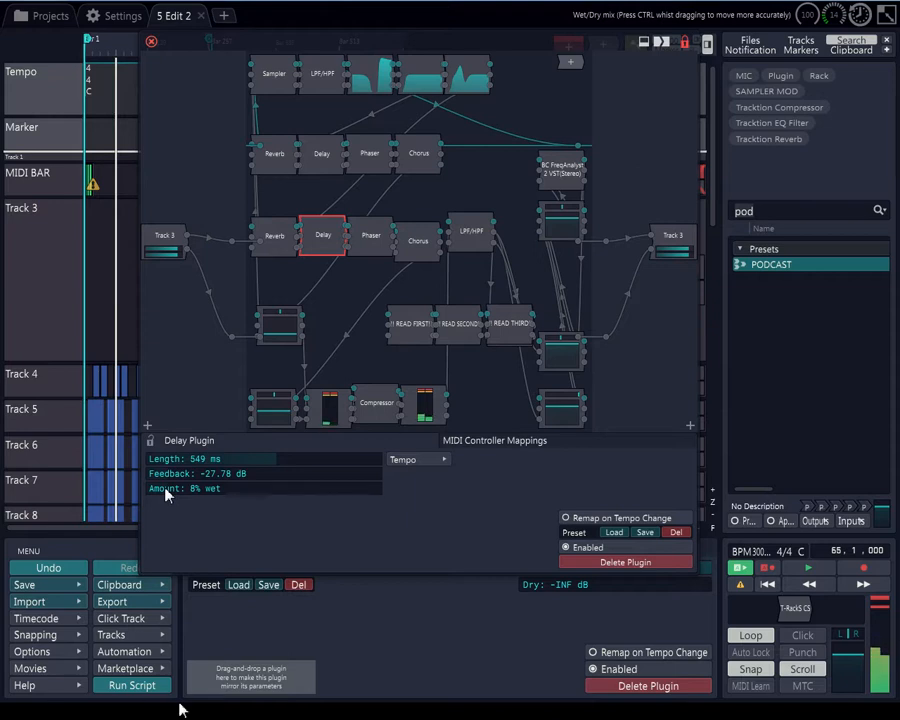
# Open the middle-row Phaser and set its speed to about 1.84 Hz and its feedback to about 37%
pyautogui.click(379, 239)
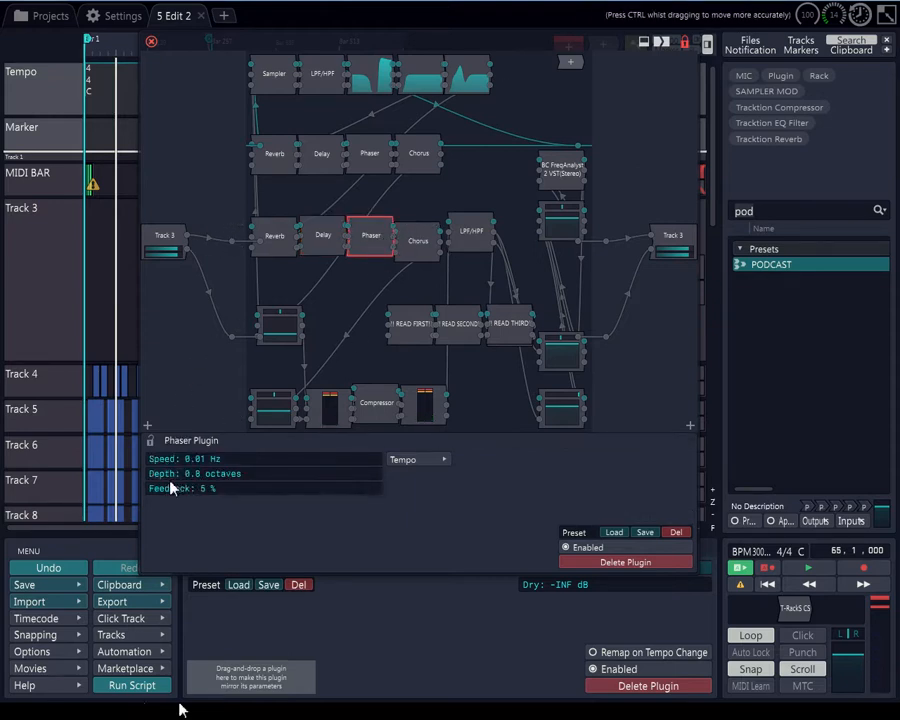
pyautogui.moveTo(169, 482); pyautogui.dragTo(270, 466)
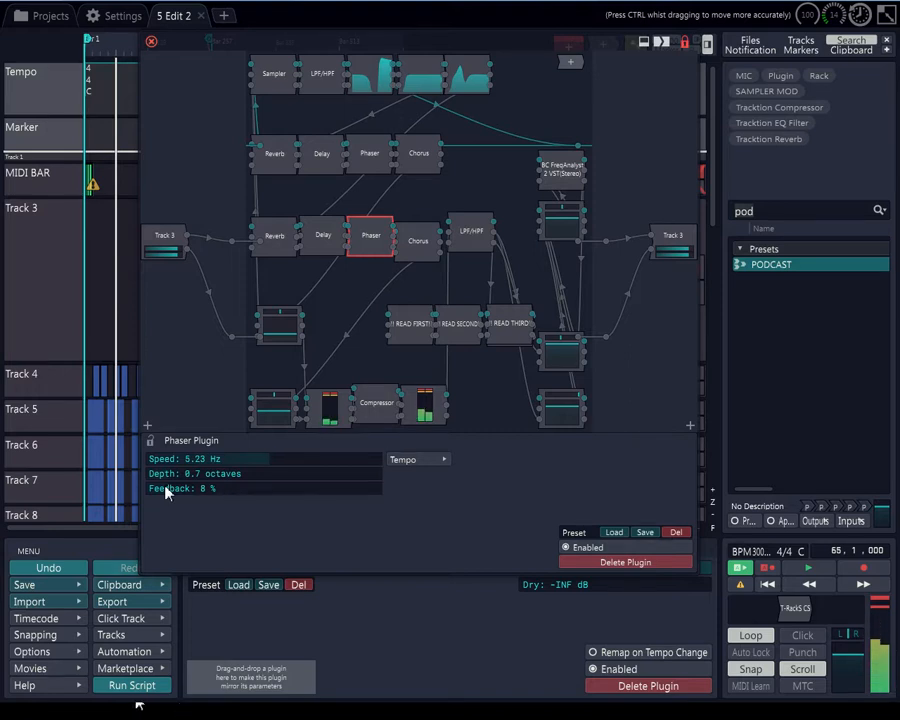
pyautogui.moveTo(419, 240); pyautogui.dragTo(422, 241)
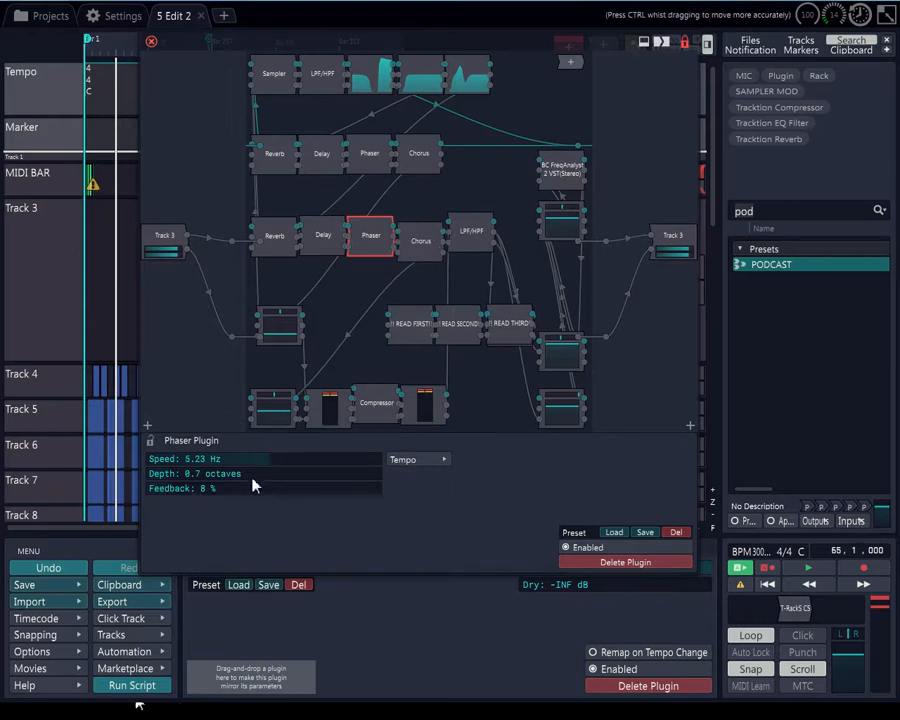
pyautogui.moveTo(263, 466); pyautogui.dragTo(190, 480)
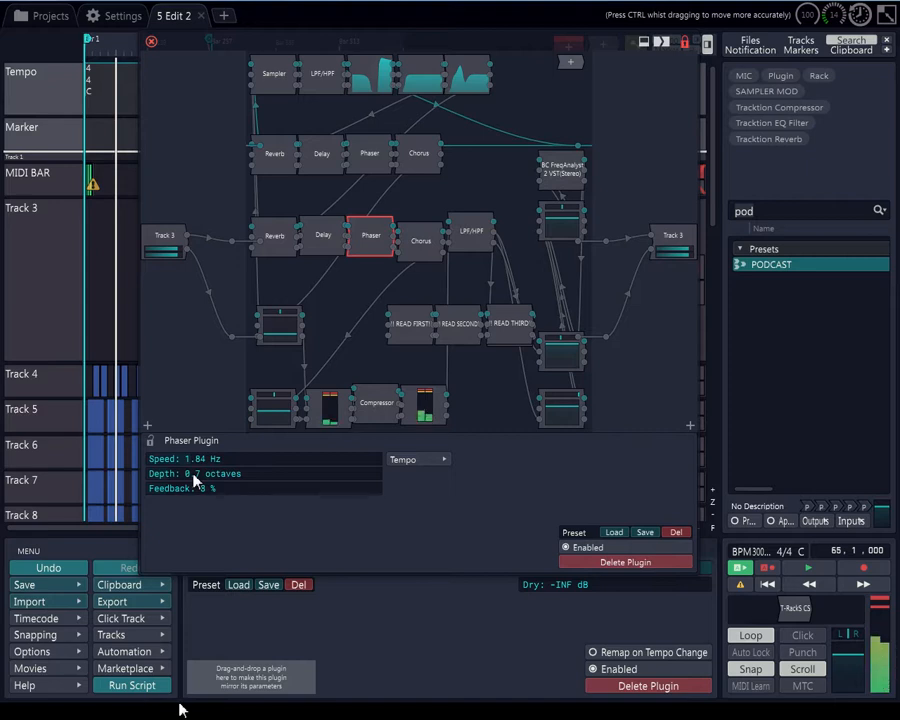
pyautogui.moveTo(176, 496); pyautogui.dragTo(210, 495)
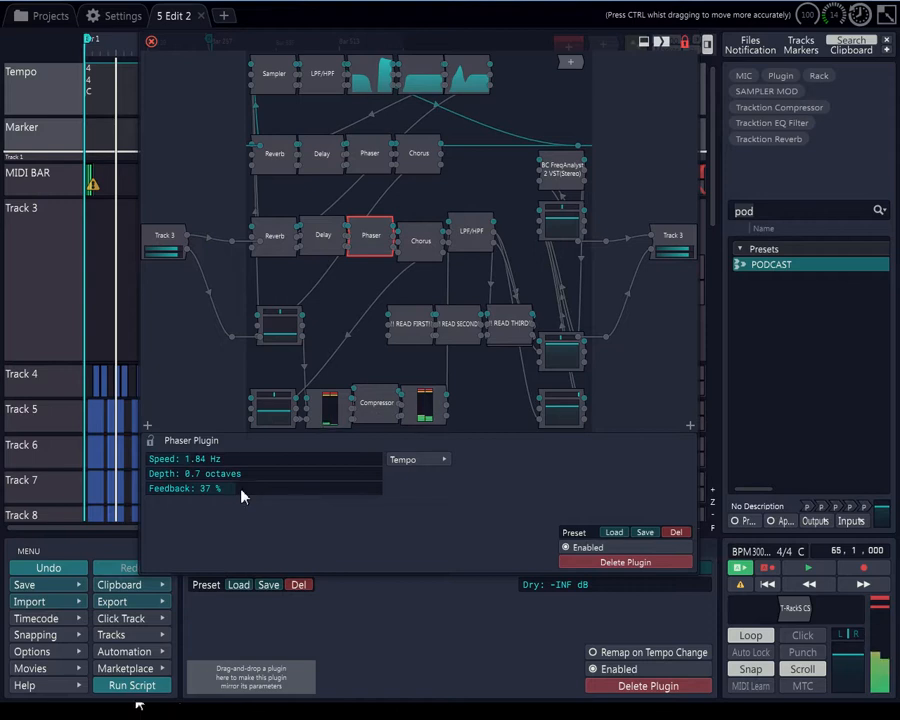
# In the top-row Chorus, lower the amount to about 9% wet and raise the depth to about 11.3 ms
pyautogui.click(413, 165)
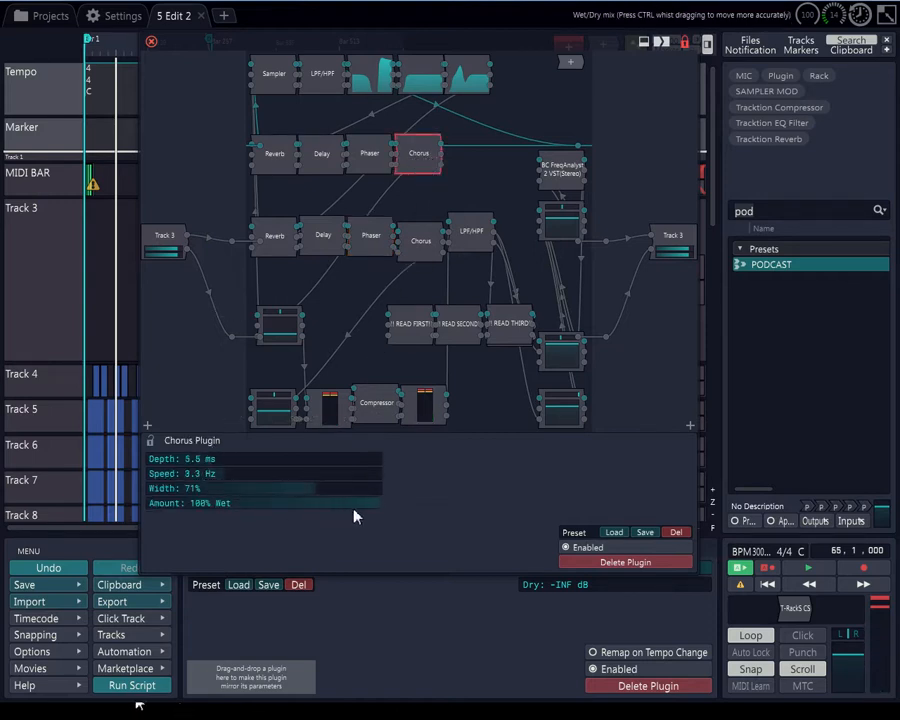
pyautogui.moveTo(368, 510); pyautogui.dragTo(167, 520)
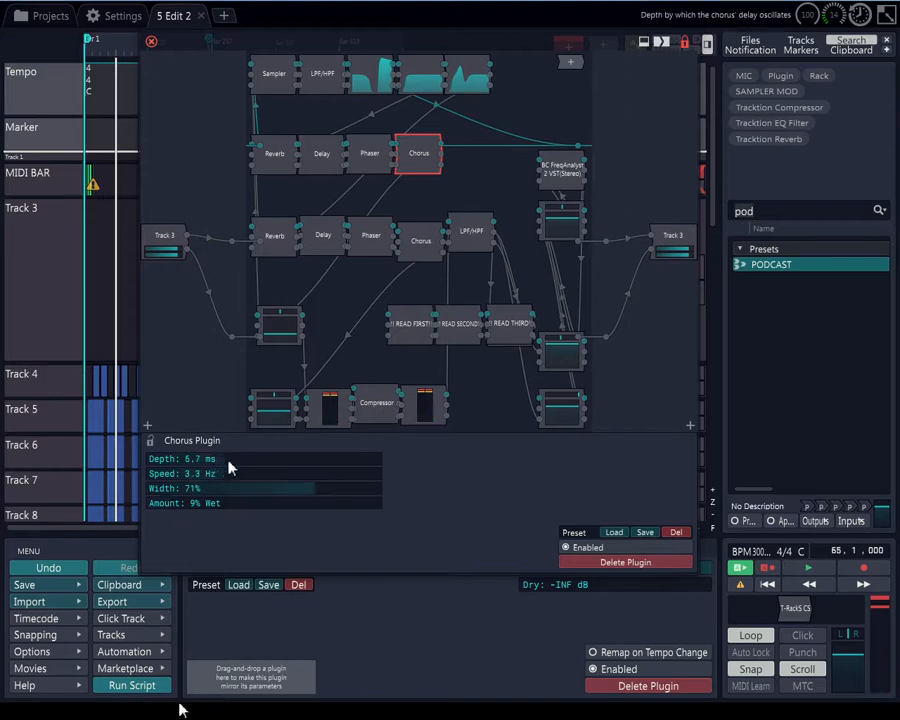
pyautogui.moveTo(230, 462); pyautogui.dragTo(285, 518)
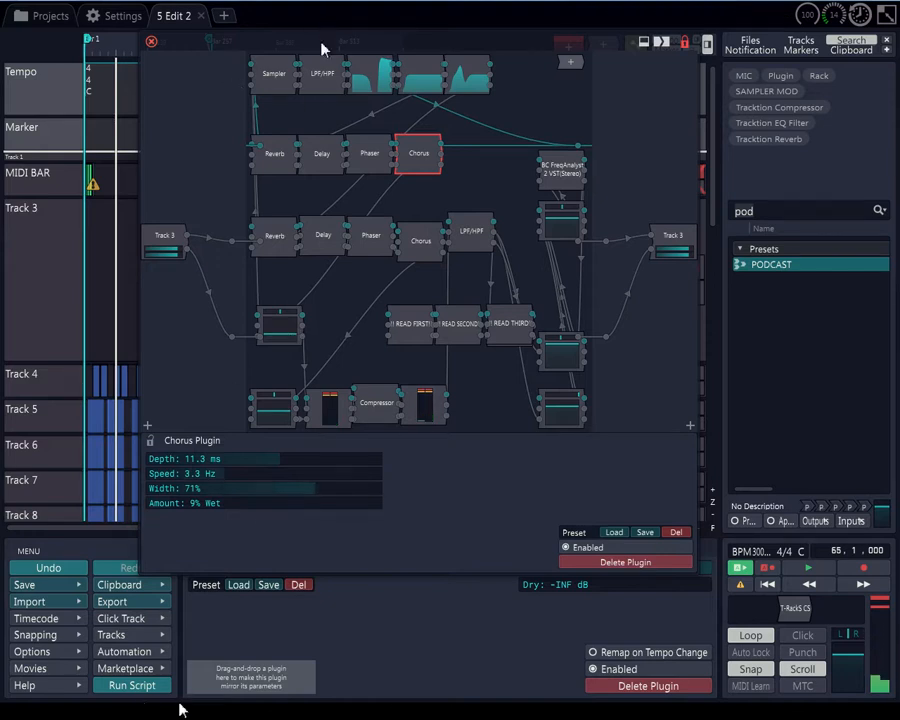
# In the first top-row Equaliser, raise the high shelf near 5.8 kHz and drag a mid band into a deep cut above 18 kHz
pyautogui.click(274, 74)
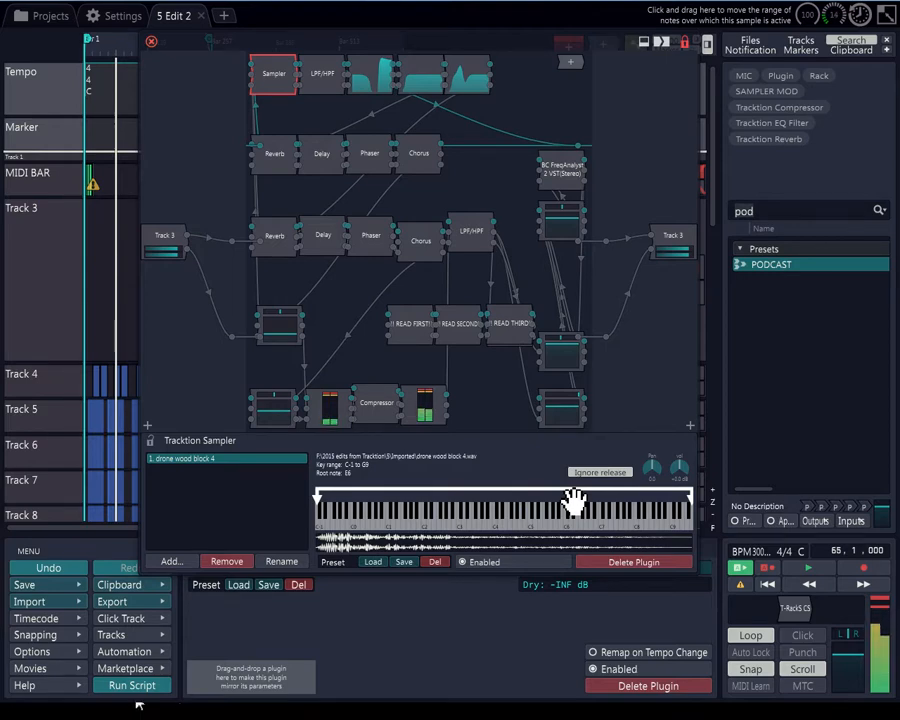
pyautogui.click(396, 90)
pyautogui.moveTo(362, 475)
pyautogui.mouseDown()
pyautogui.moveTo(373, 496)
pyautogui.moveTo(368, 490)
pyautogui.mouseUp()
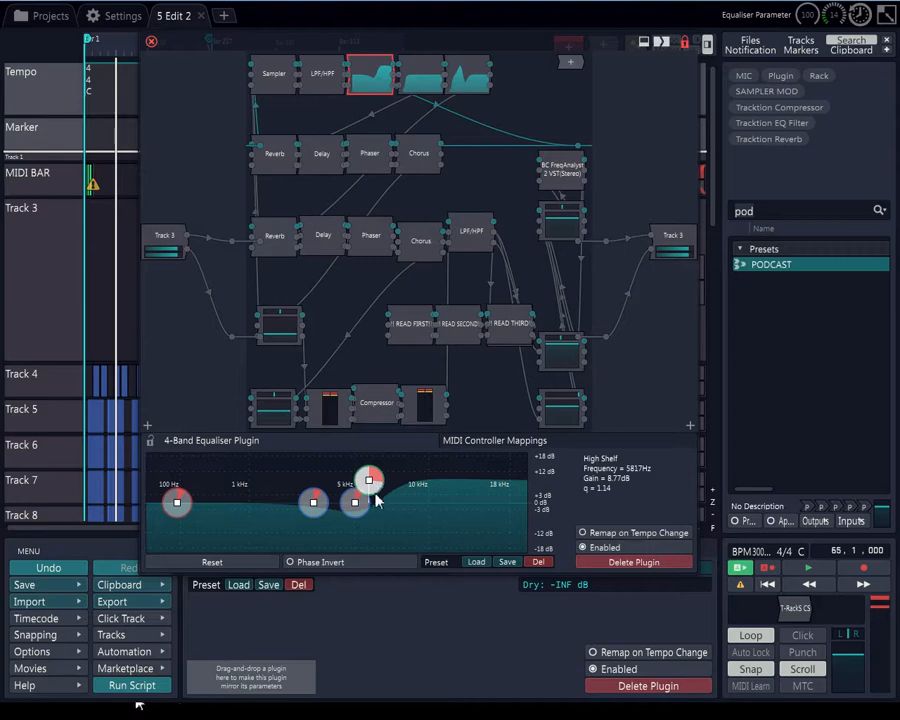
pyautogui.moveTo(355, 502); pyautogui.dragTo(533, 553)
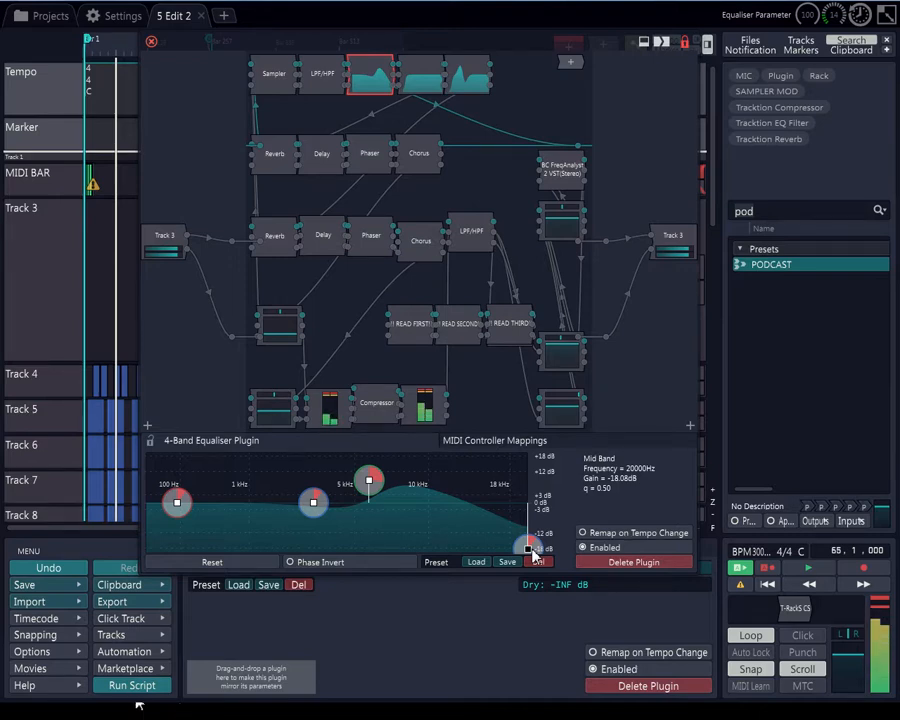
# Pan the lowest right-hand Volume & Pan plugin to about +0.896 Right and nudge the one above it to about +0.20 dB
pyautogui.click(580, 396)
pyautogui.moveTo(580, 396); pyautogui.dragTo(455, 396)
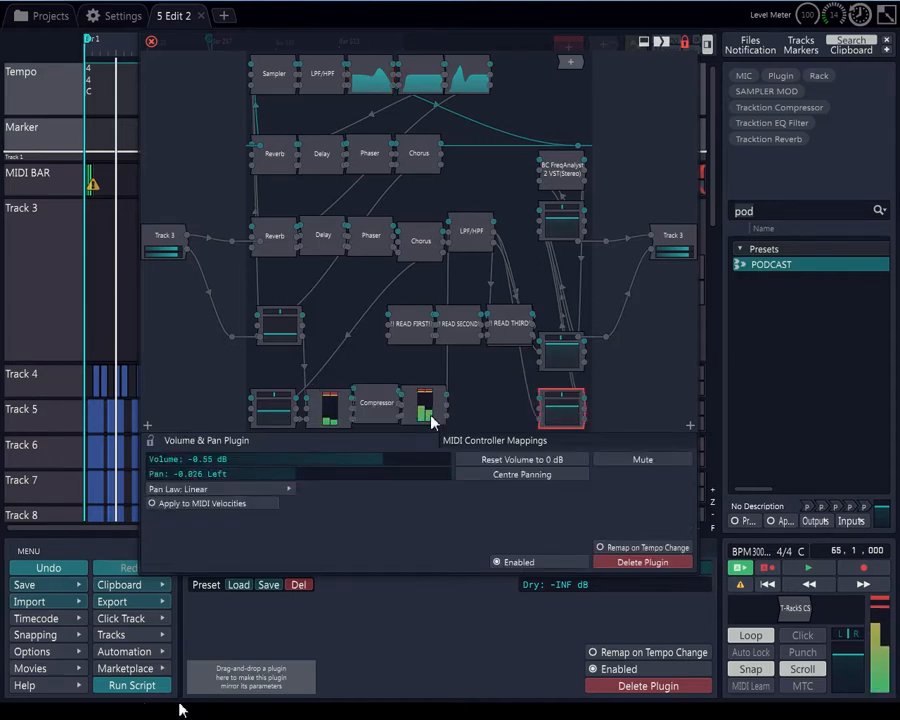
pyautogui.moveTo(556, 400); pyautogui.dragTo(433, 428)
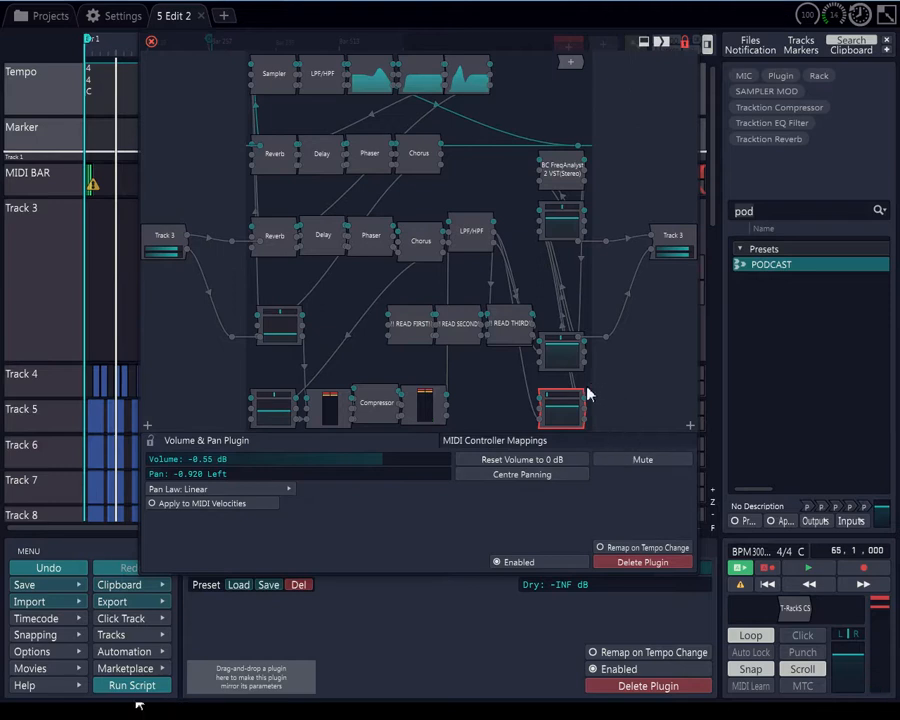
pyautogui.moveTo(587, 394); pyautogui.dragTo(650, 399)
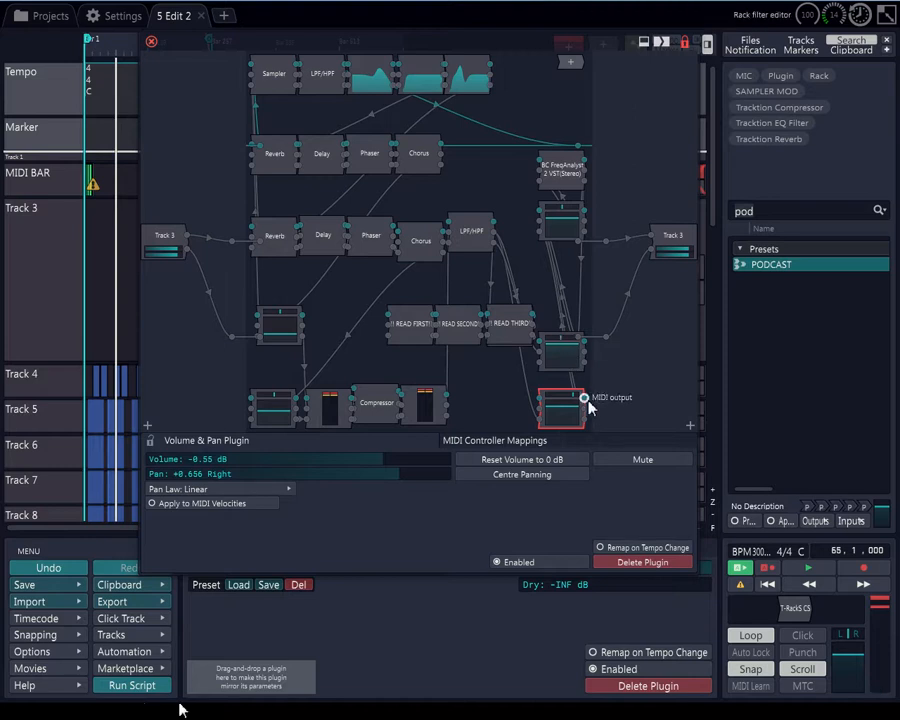
pyautogui.moveTo(577, 396); pyautogui.dragTo(601, 393)
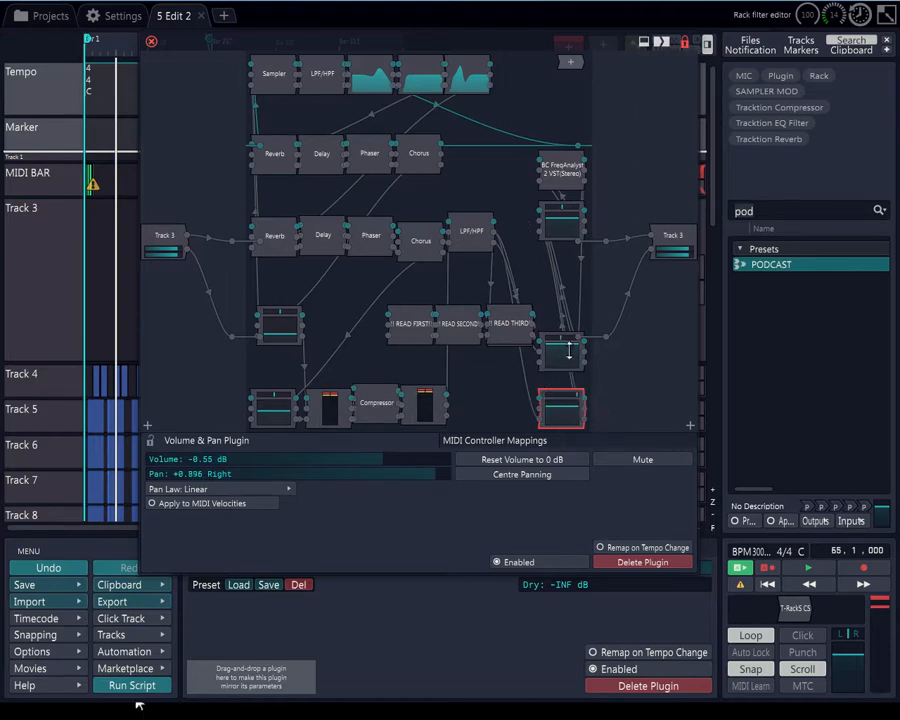
pyautogui.moveTo(569, 350); pyautogui.dragTo(588, 410)
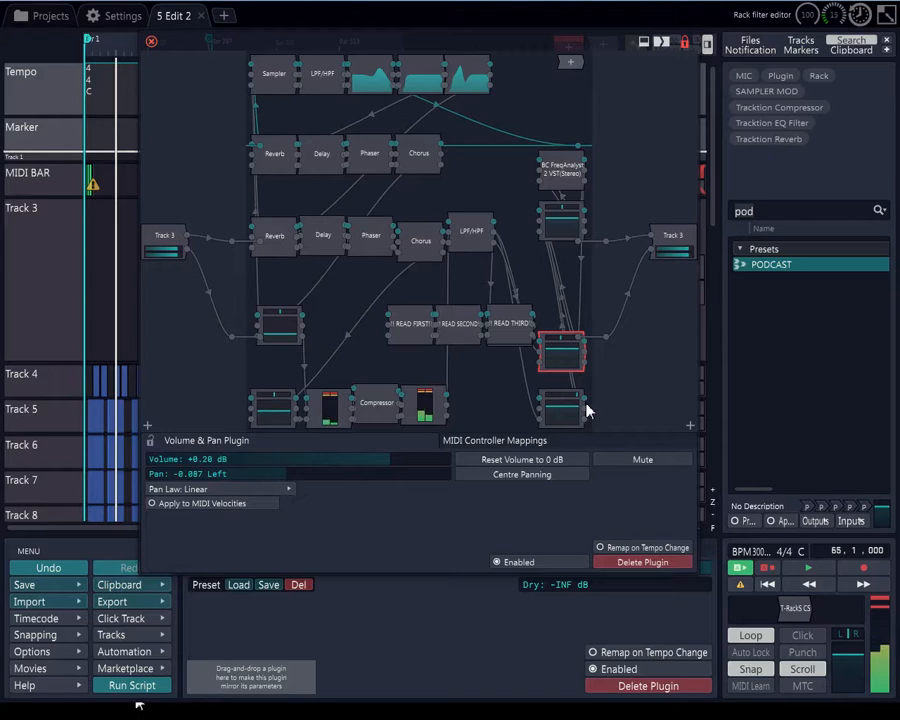
# Open the Sampler and move the sample's root note down to about G#2
pyautogui.click(286, 78)
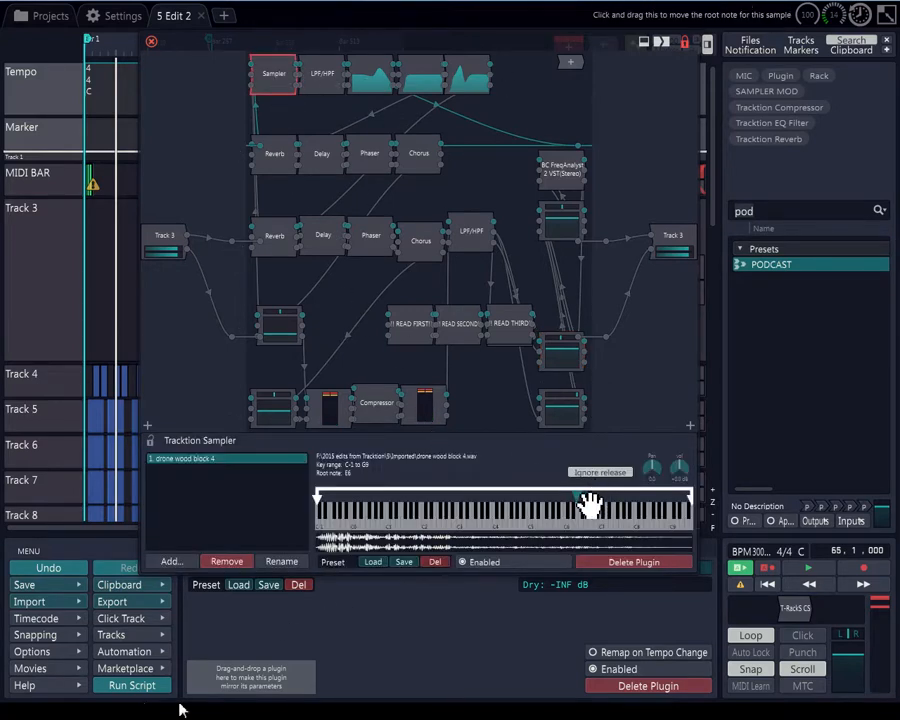
pyautogui.moveTo(590, 505); pyautogui.dragTo(453, 509)
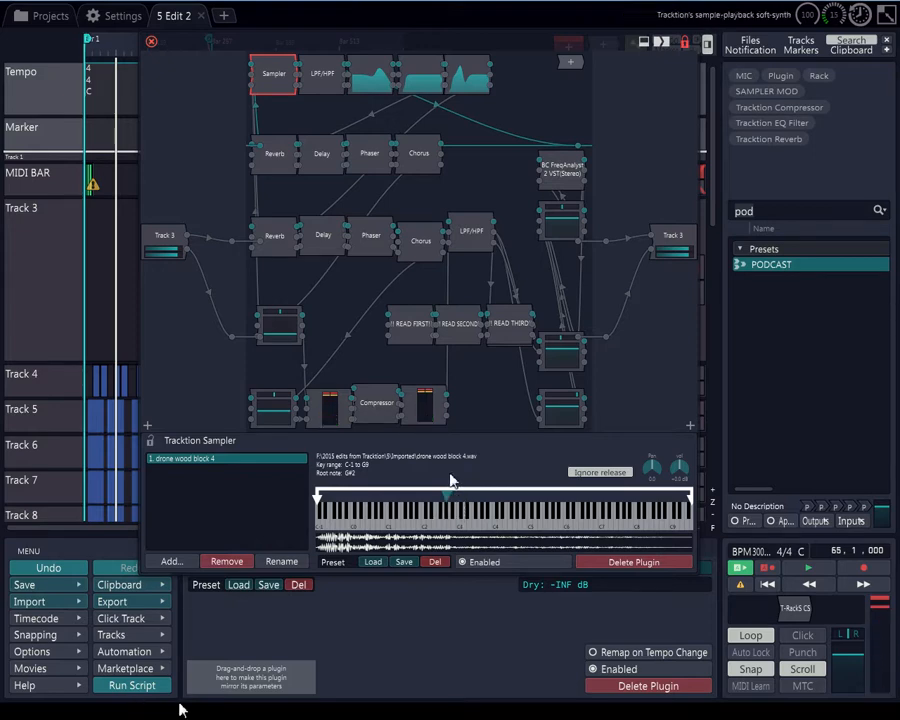
# Load the SS SCRATCH OFF preset into the plugin rack and close the rack editor
pyautogui.click(418, 242)
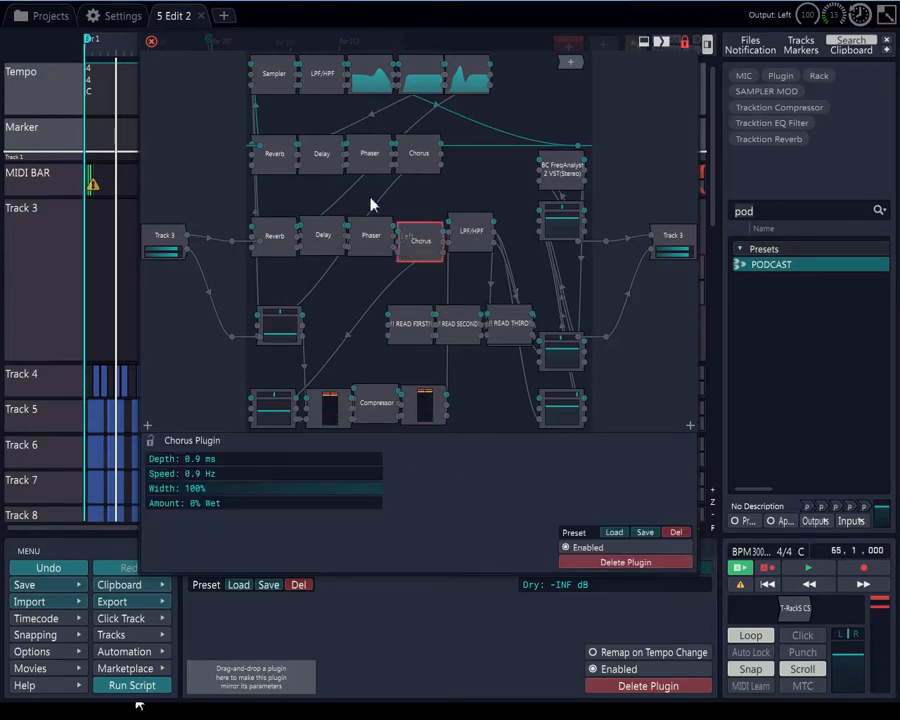
pyautogui.click(300, 74)
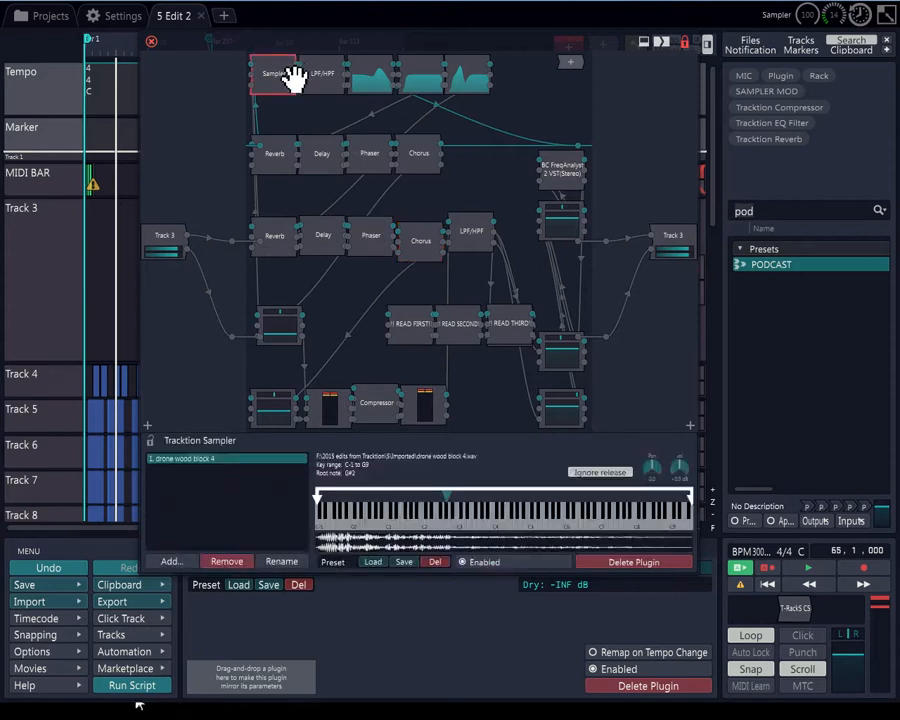
pyautogui.click(238, 585)
pyautogui.click(323, 342)
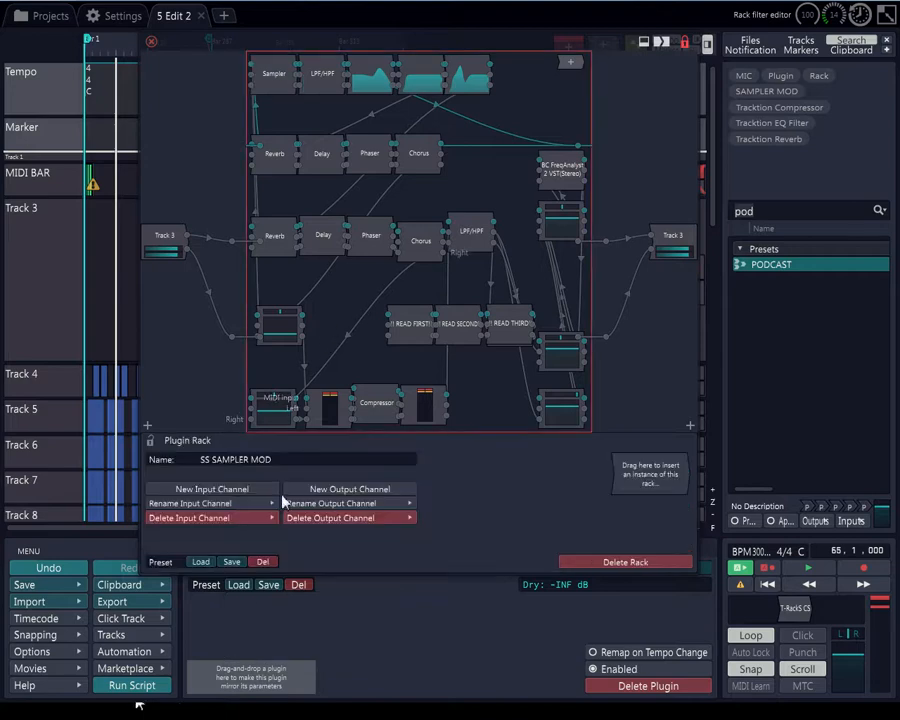
pyautogui.click(196, 560)
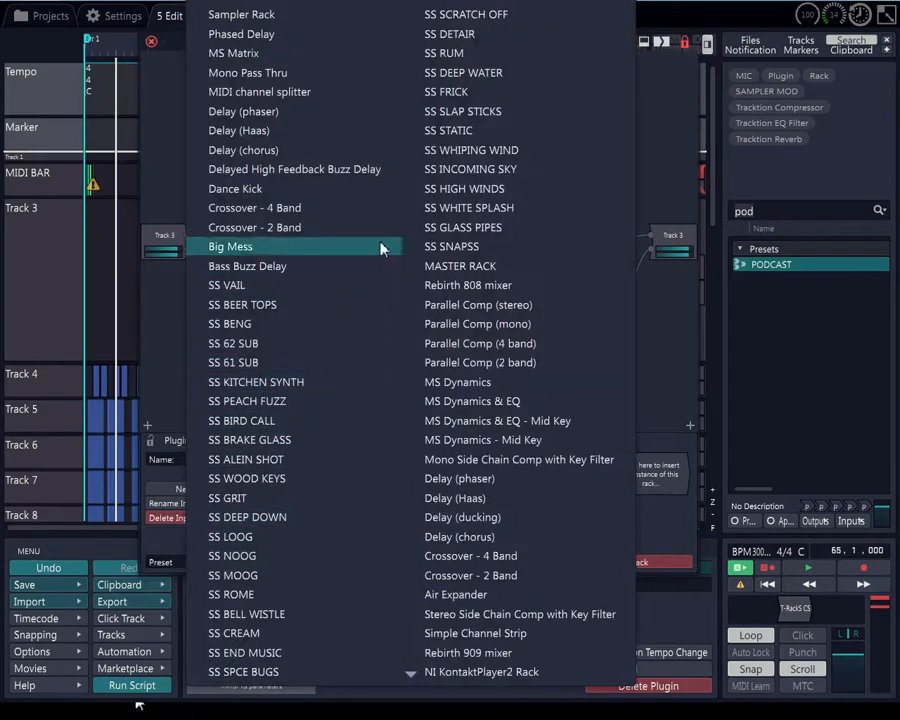
pyautogui.click(459, 9)
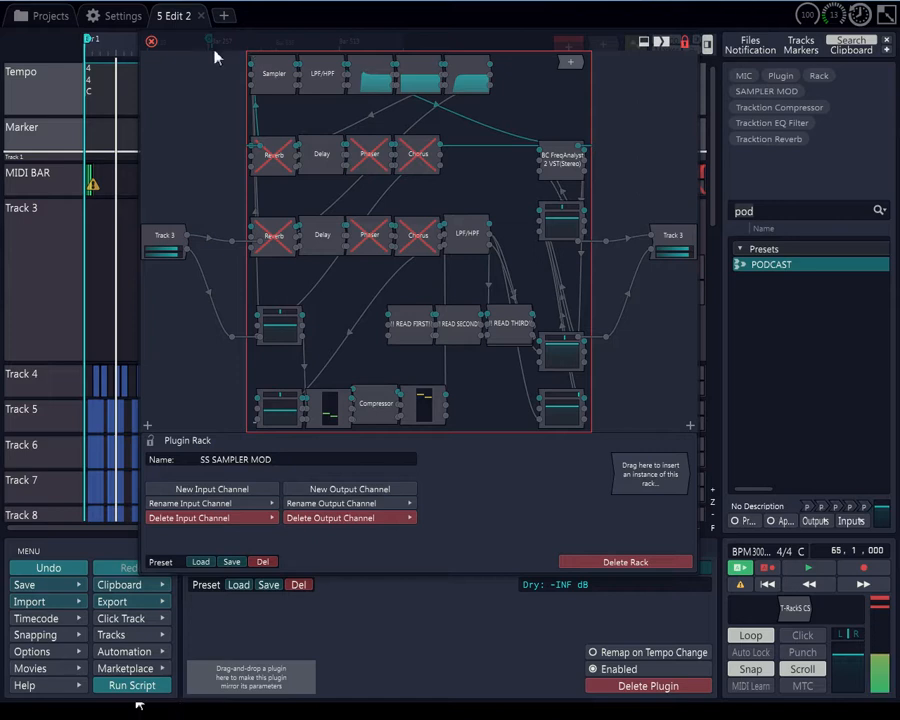
pyautogui.click(152, 42)
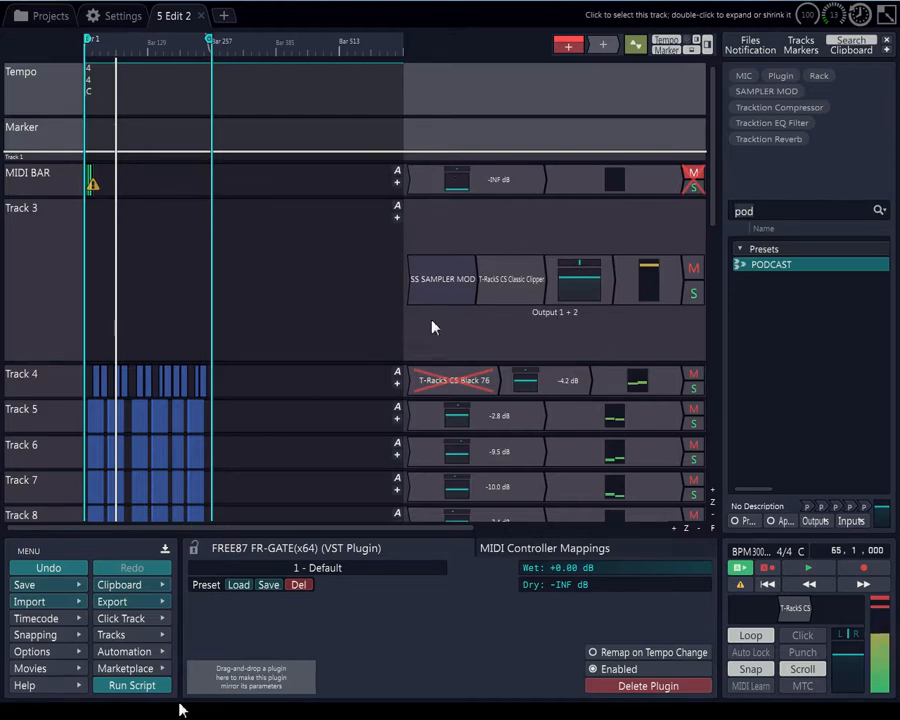
# Play back the arrangement while scrolling through the tracks, then stop playback
pyautogui.click(768, 585)
pyautogui.click(800, 568)
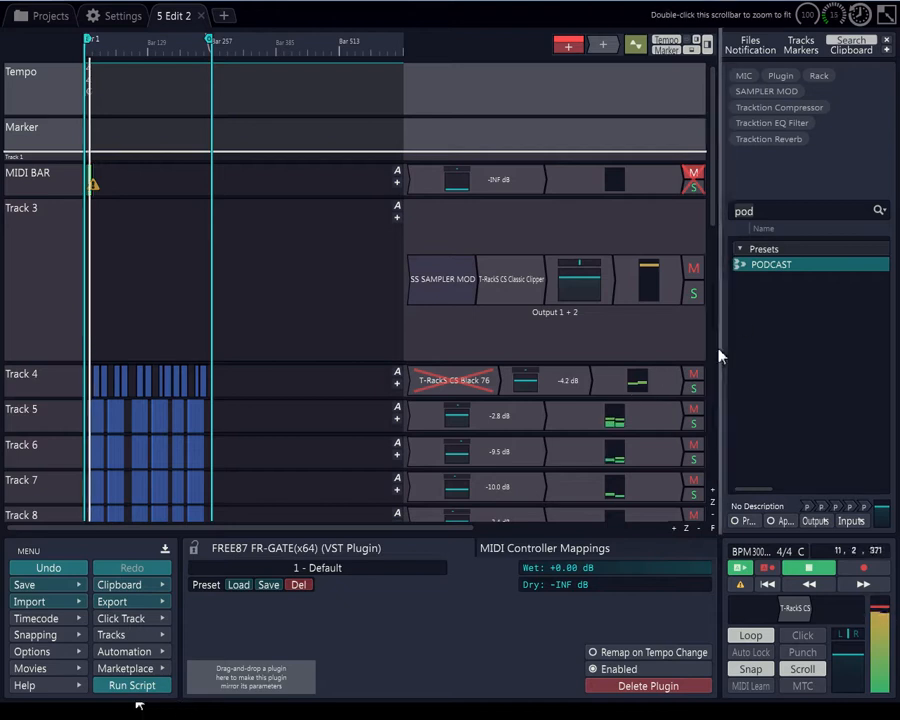
pyautogui.scroll(5, 112, 356)
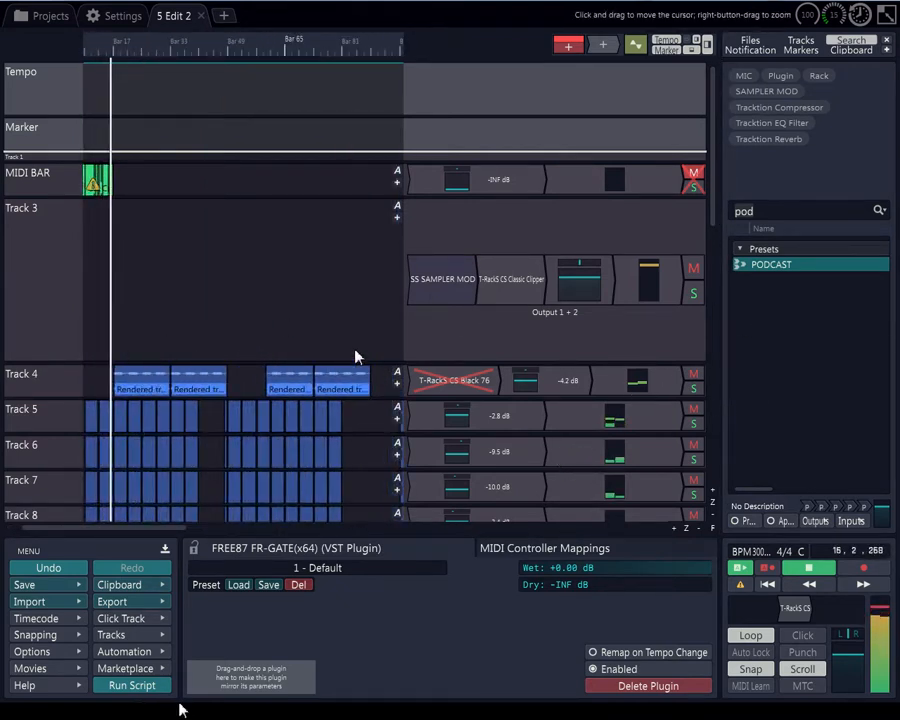
pyautogui.moveTo(712, 205); pyautogui.dragTo(722, 328)
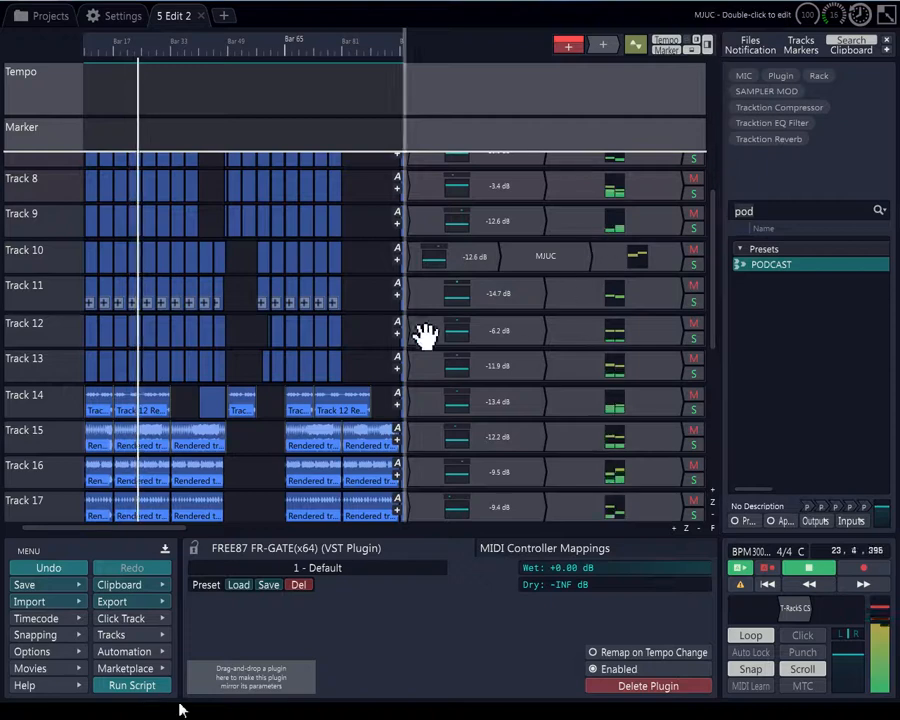
pyautogui.scroll(3, 168, 376)
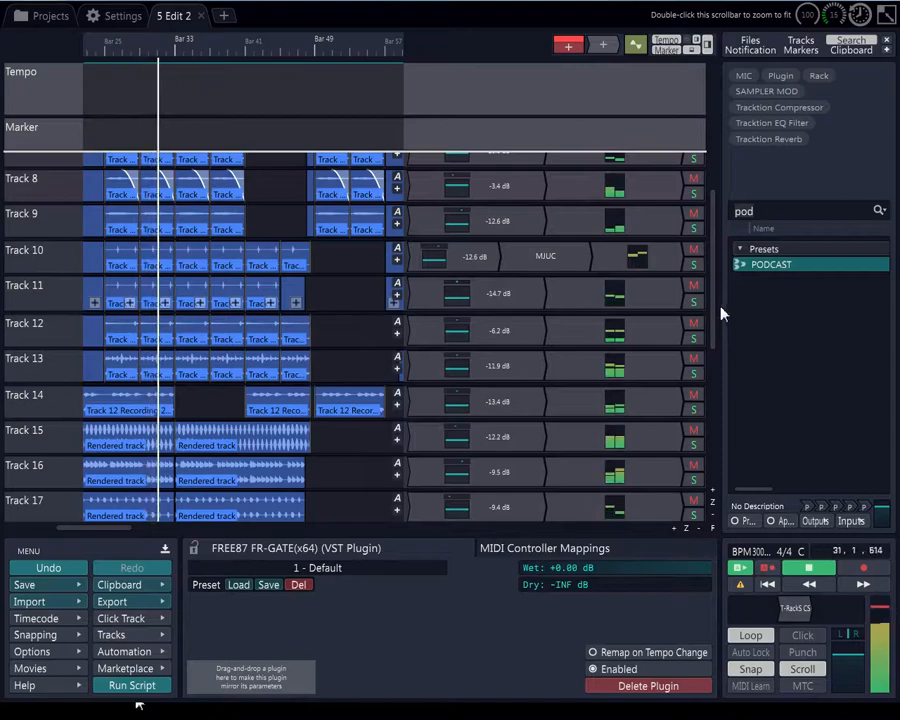
pyautogui.moveTo(718, 310); pyautogui.dragTo(728, 460)
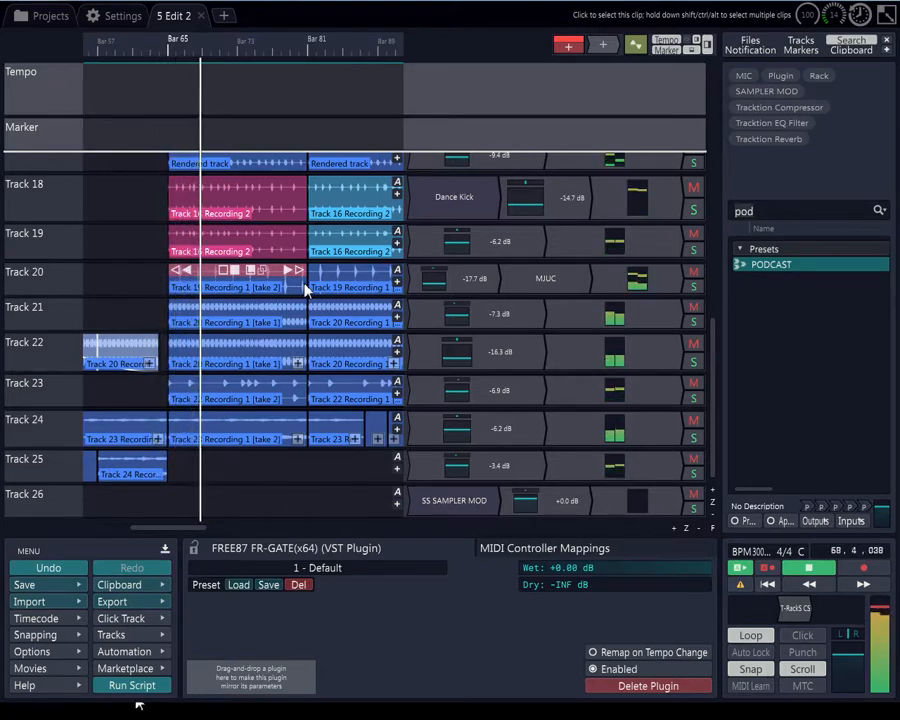
pyautogui.scroll(-6, 305, 289)
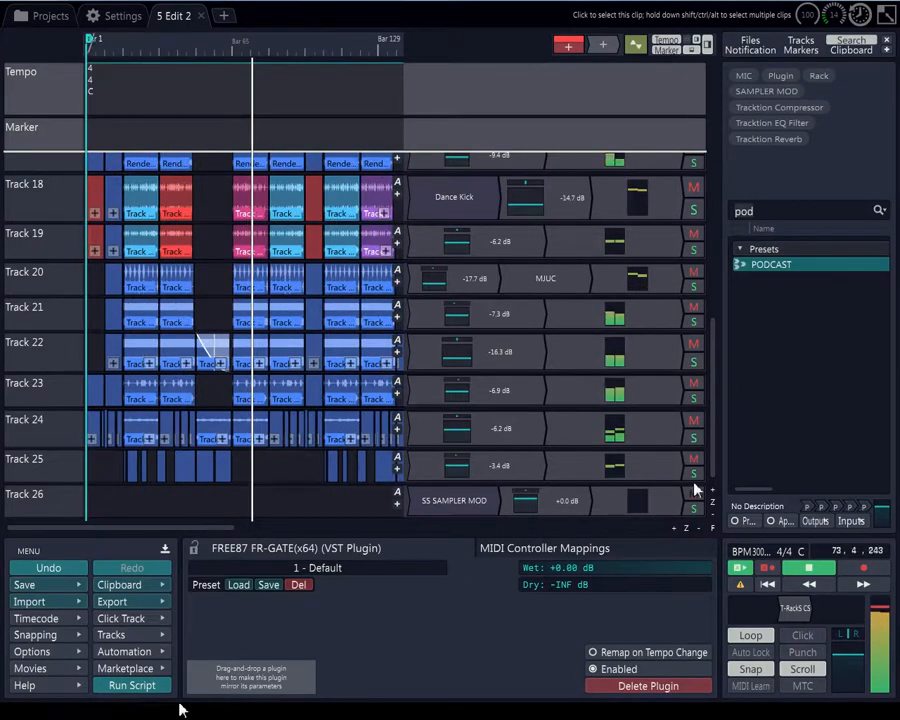
pyautogui.click(808, 576)
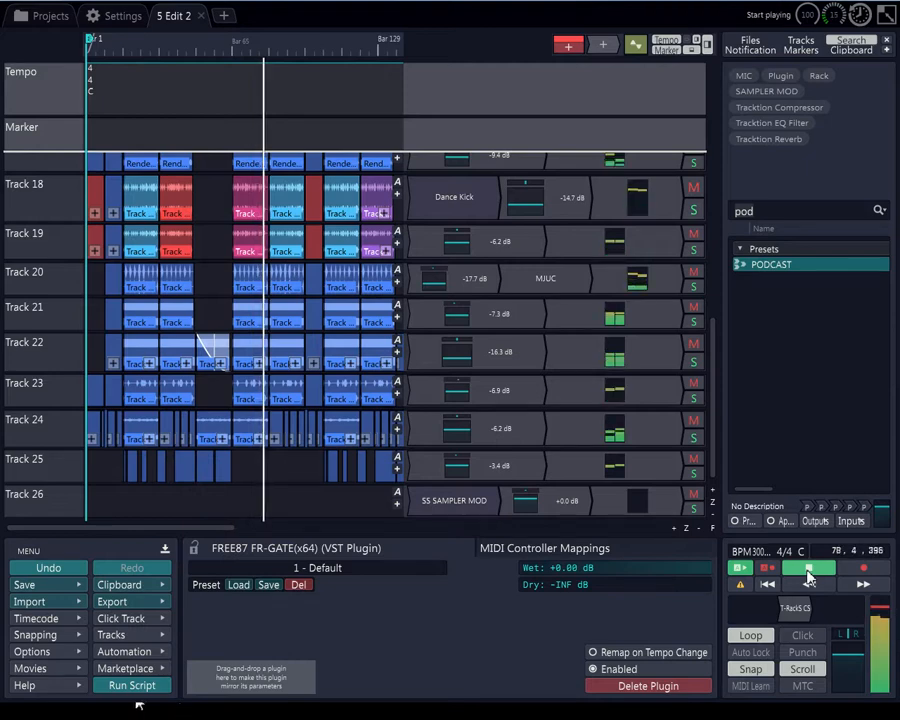
# Show the track inputs and inspect Track 3's 4-1(UM-2) and MPK mini MIDI input settings
pyautogui.scroll(5, 35, 215)
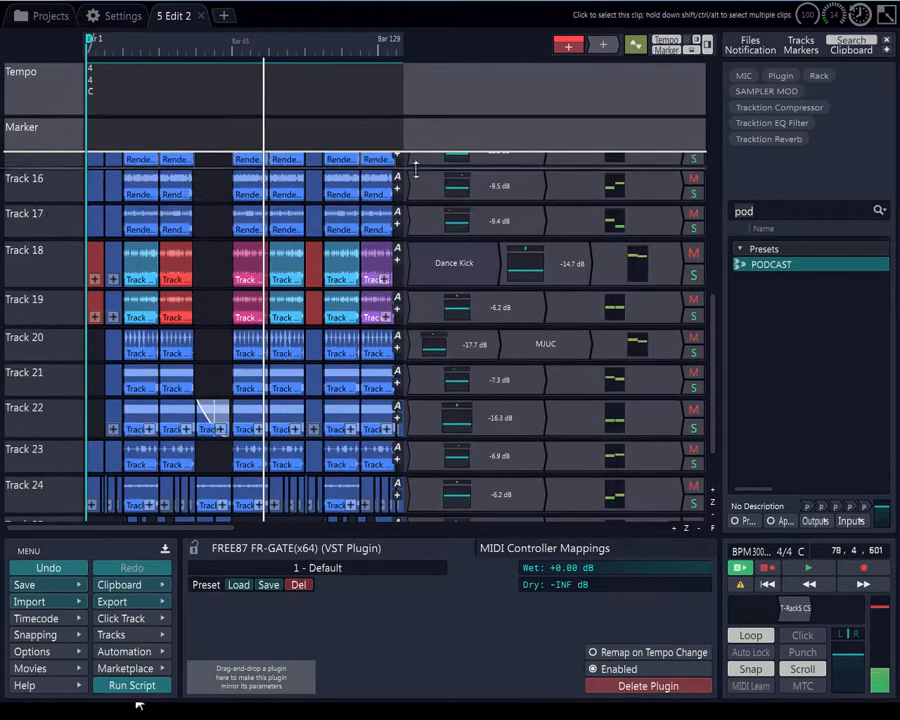
pyautogui.scroll(5, 73, 287)
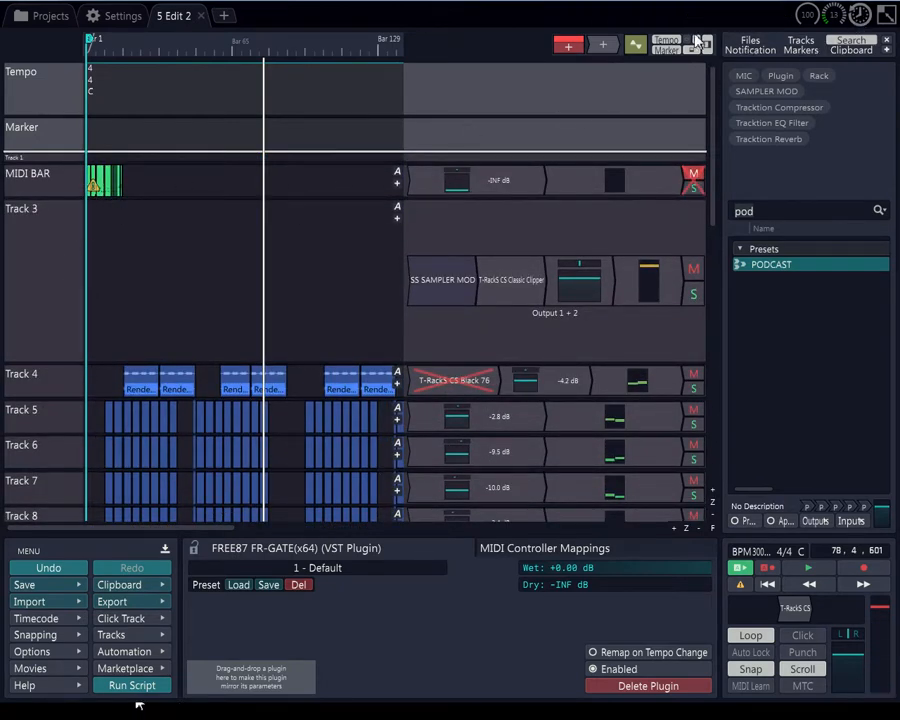
pyautogui.click(636, 44)
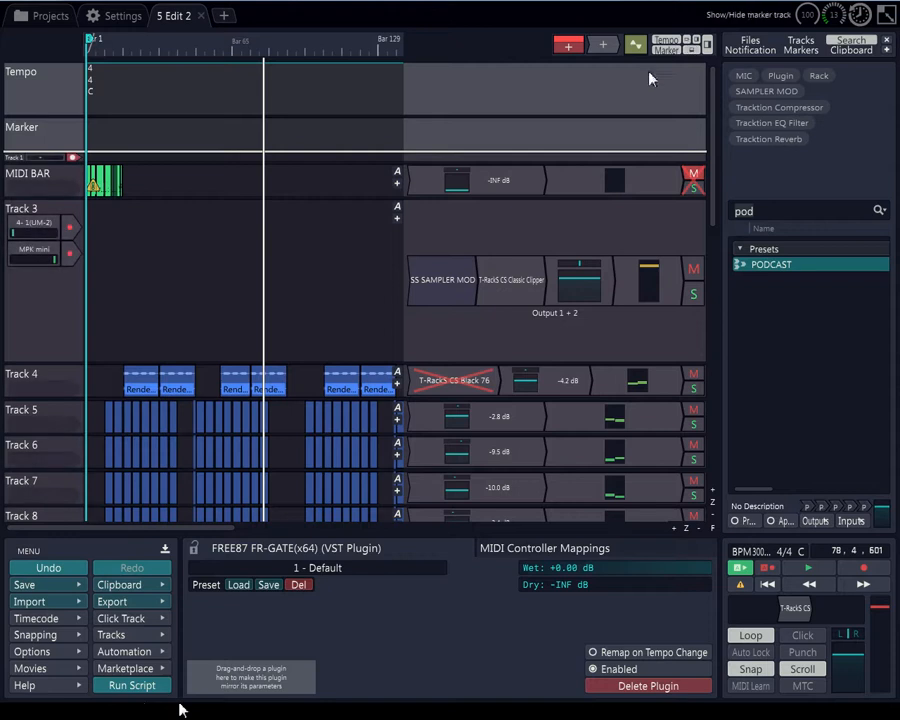
pyautogui.click(29, 222)
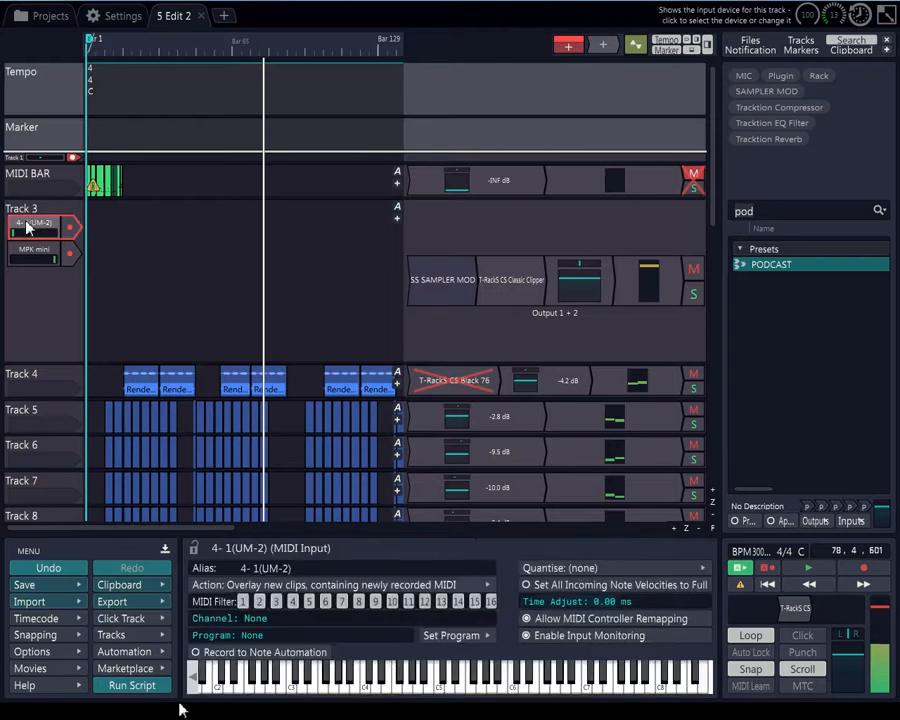
pyautogui.click(36, 256)
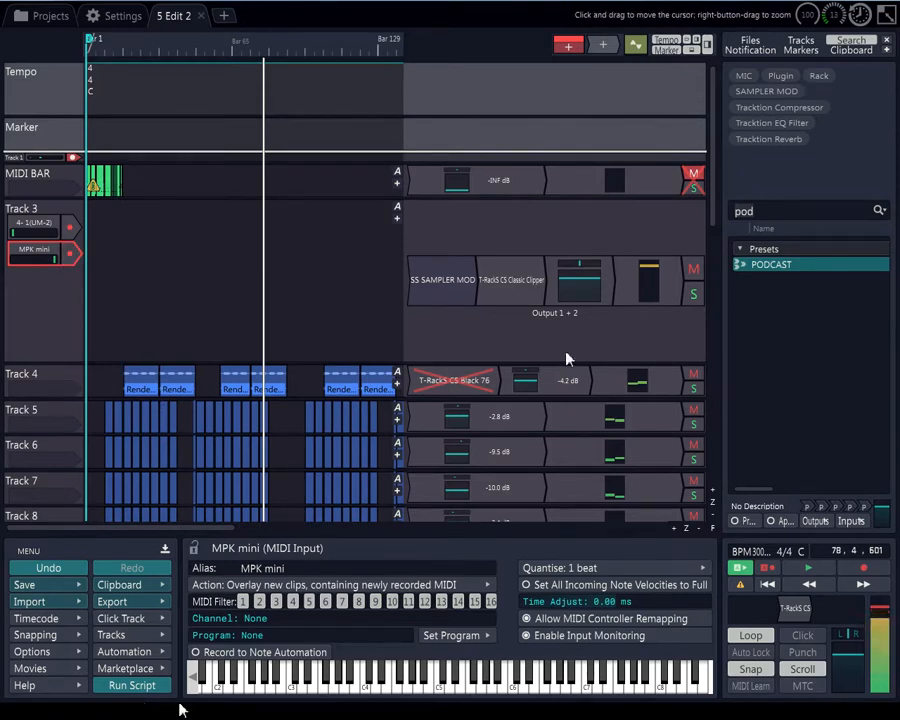
# Set Track 4's input to the audio of Track 3
pyautogui.scroll(-5, 720, 328)
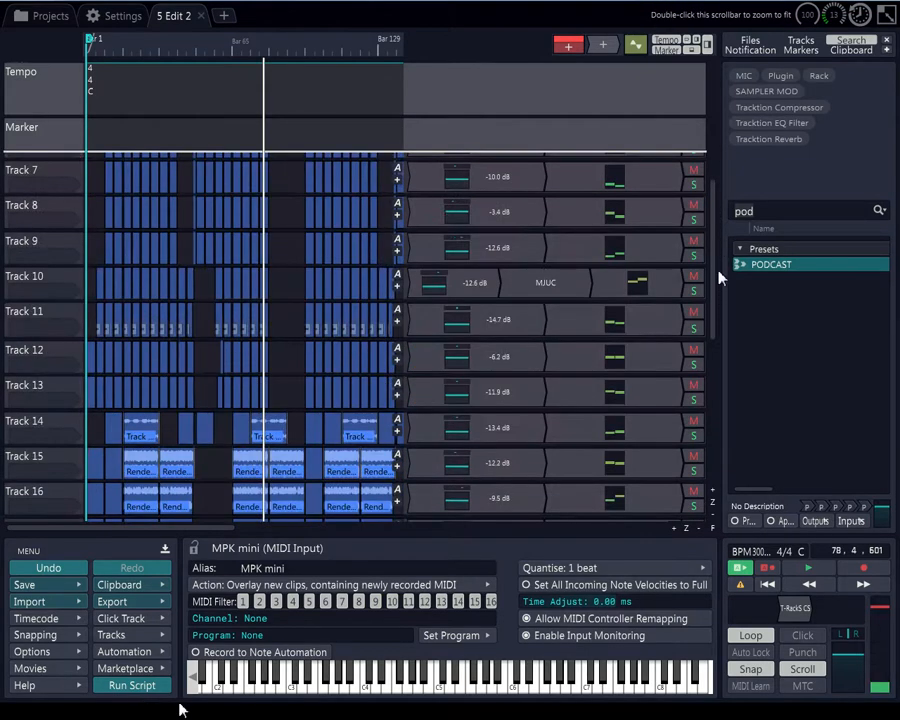
pyautogui.scroll(5, 716, 265)
pyautogui.click(57, 292)
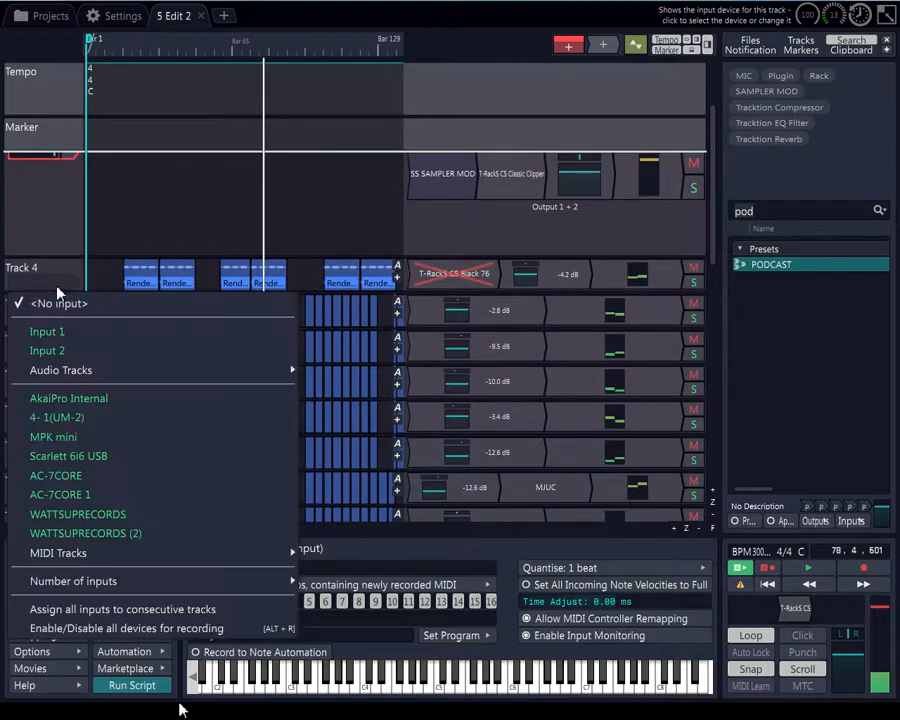
pyautogui.moveTo(60, 370)
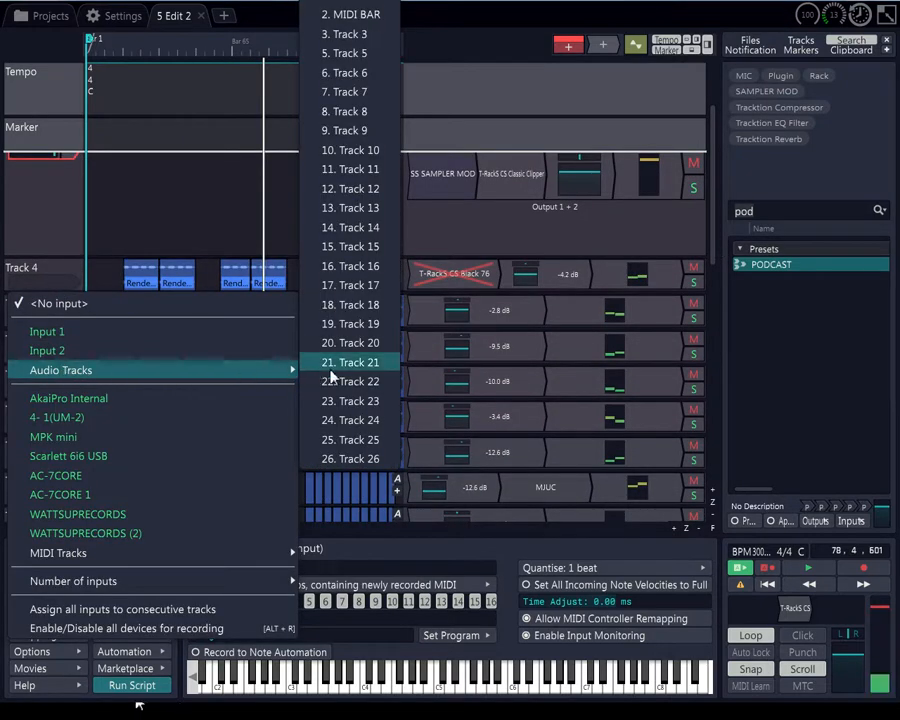
pyautogui.click(342, 36)
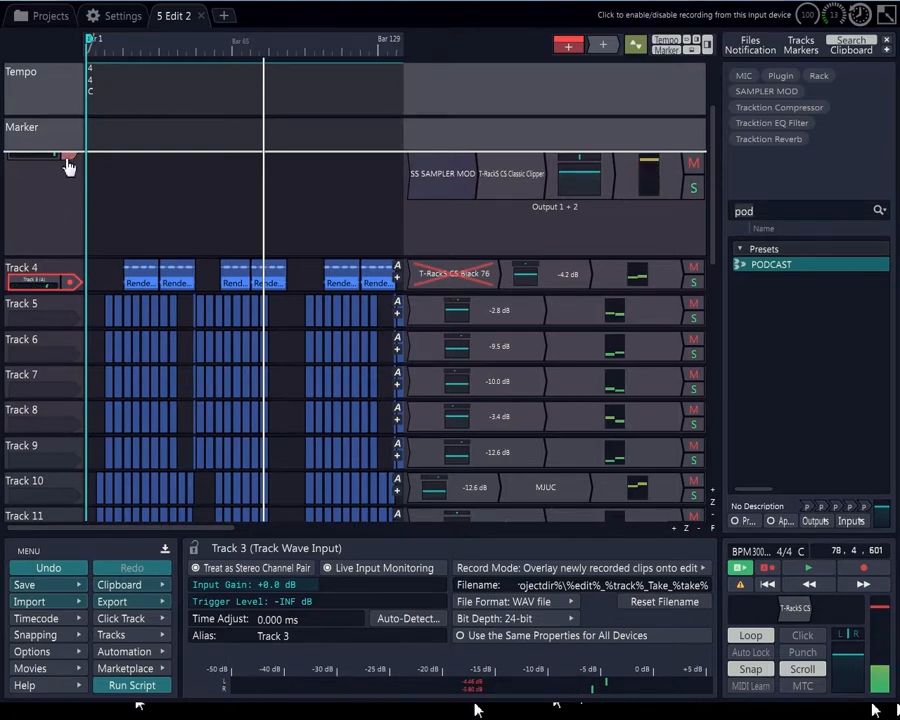
# Expand the MIDI BAR track to inspect its MIDI notes, then shrink it back to normal height
pyautogui.doubleClick(86, 248)
pyautogui.moveTo(712, 248); pyautogui.dragTo(716, 148)
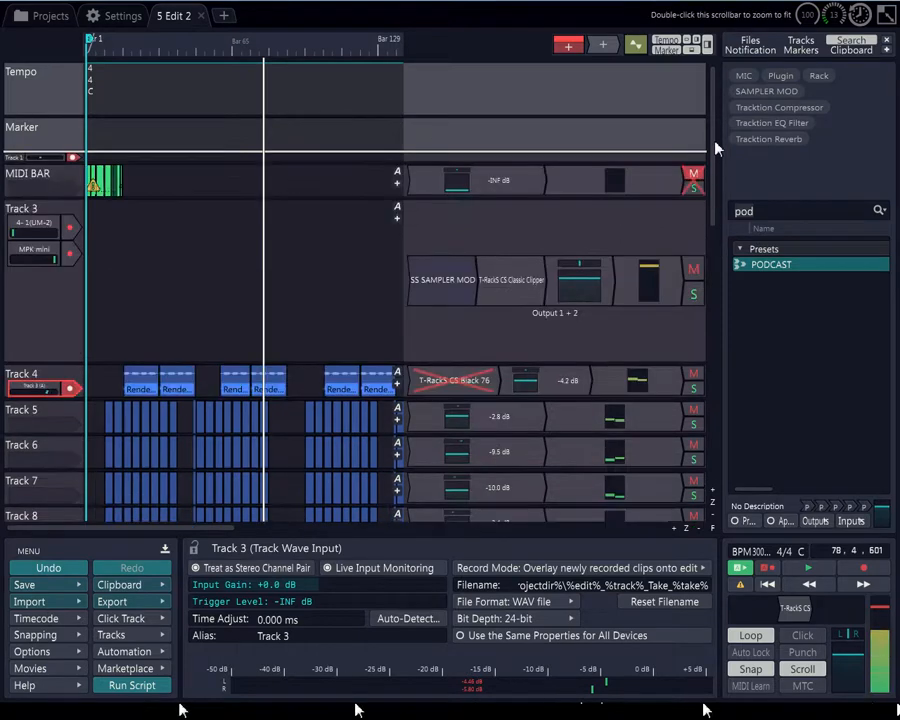
pyautogui.click(45, 178)
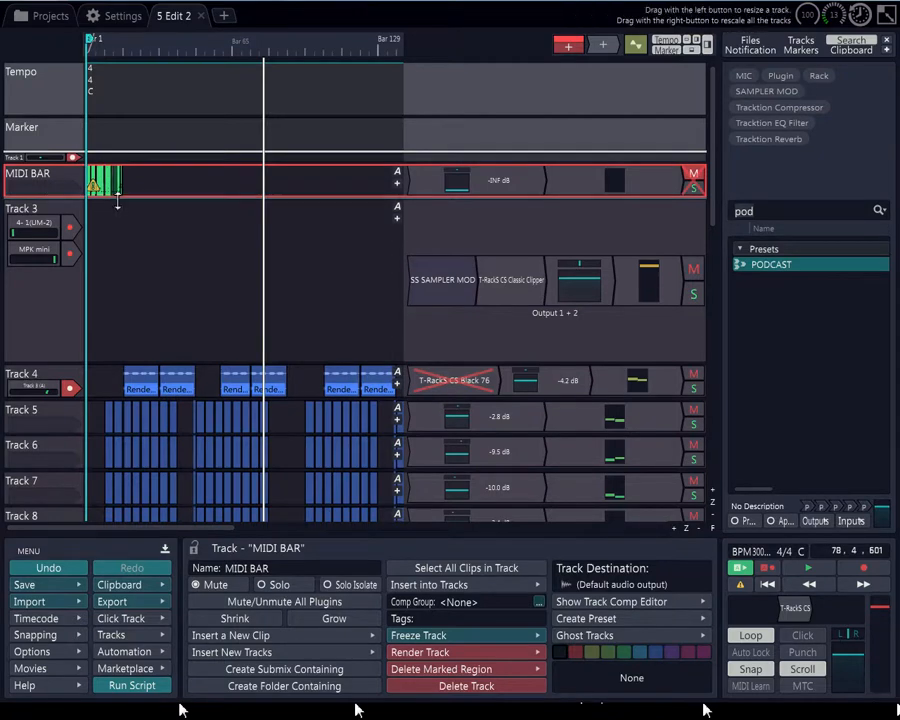
pyautogui.moveTo(121, 313); pyautogui.dragTo(116, 370)
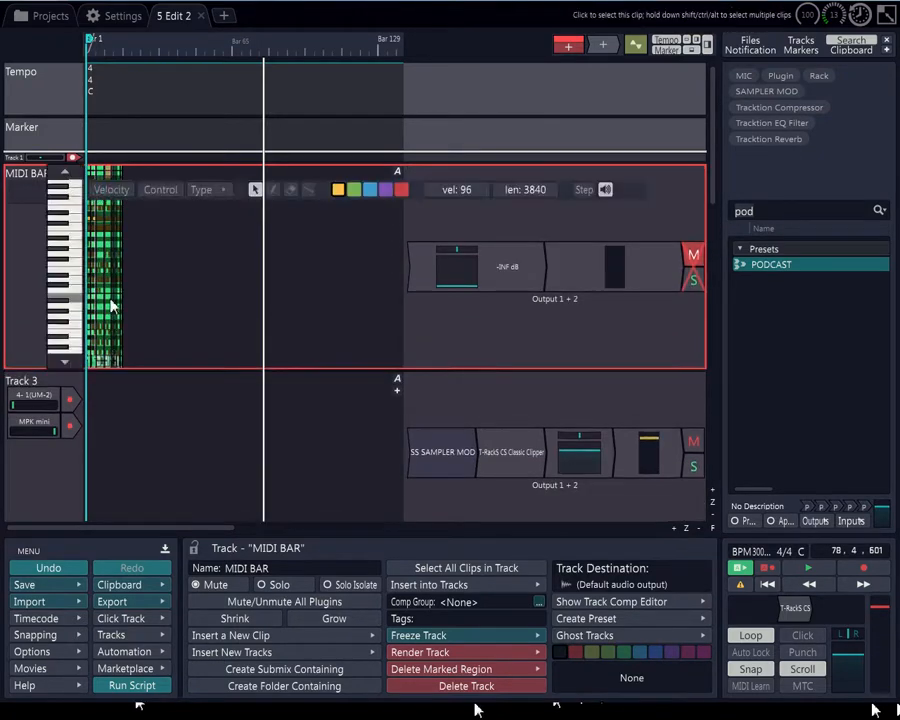
pyautogui.scroll(3, 111, 293)
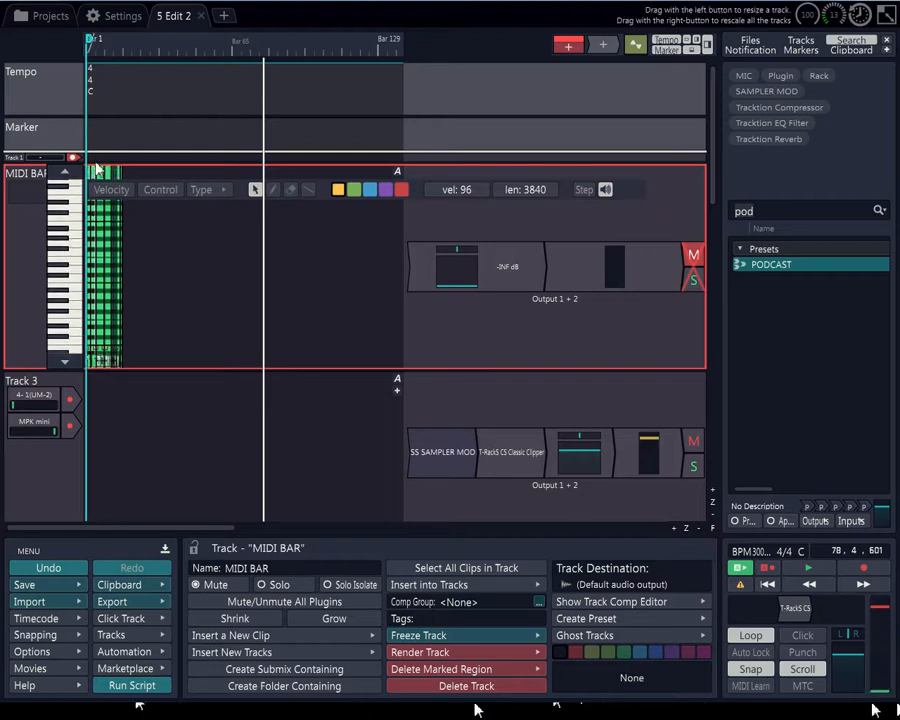
pyautogui.scroll(-2, 100, 179)
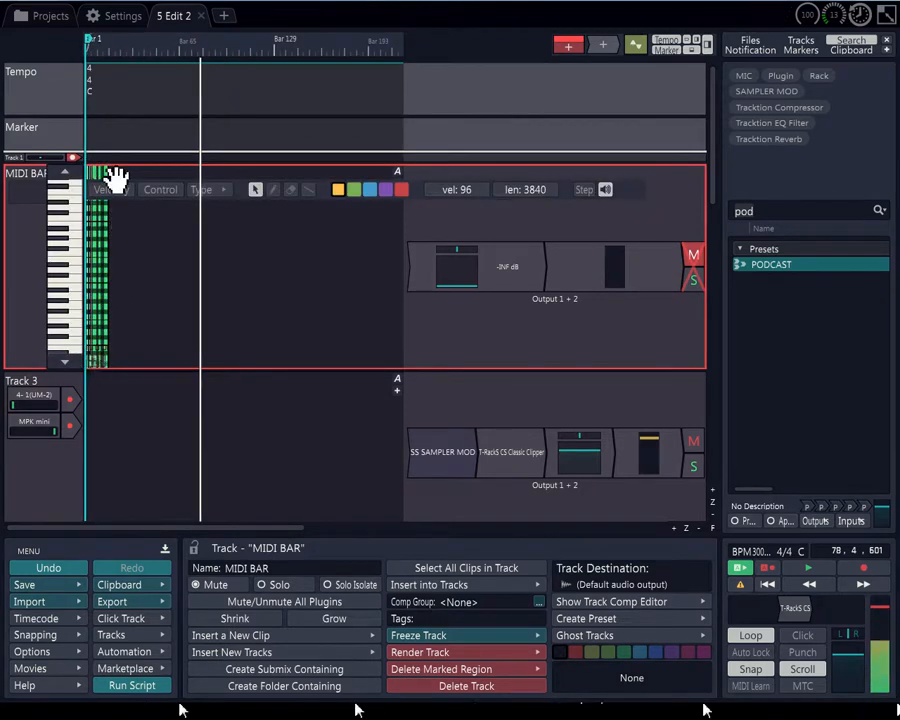
pyautogui.scroll(2, 108, 178)
pyautogui.scroll(4, 108, 178)
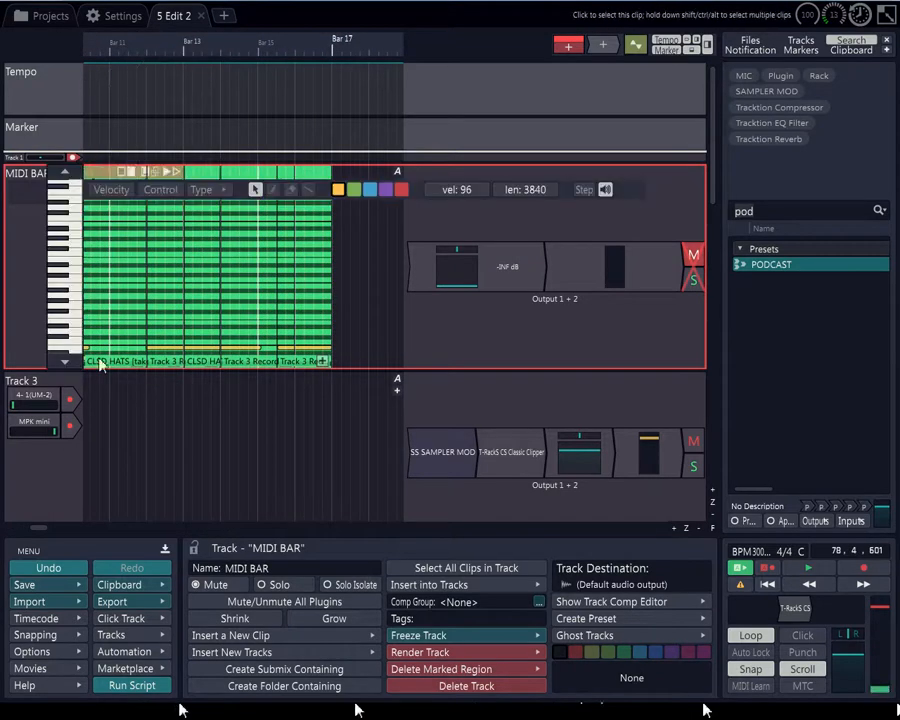
pyautogui.scroll(-4, 170, 183)
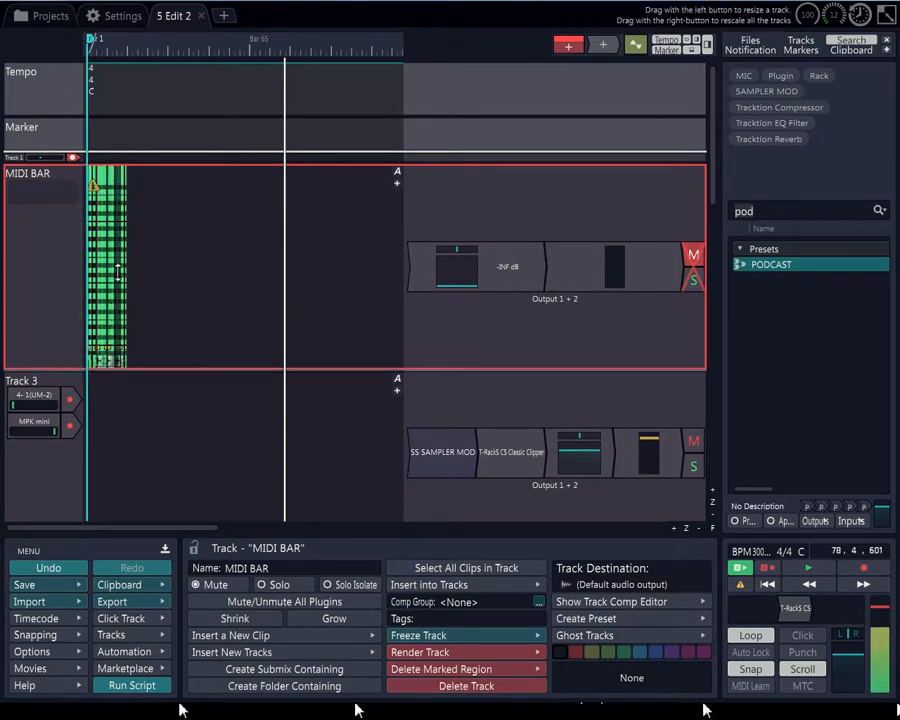
pyautogui.moveTo(119, 217); pyautogui.dragTo(119, 190)
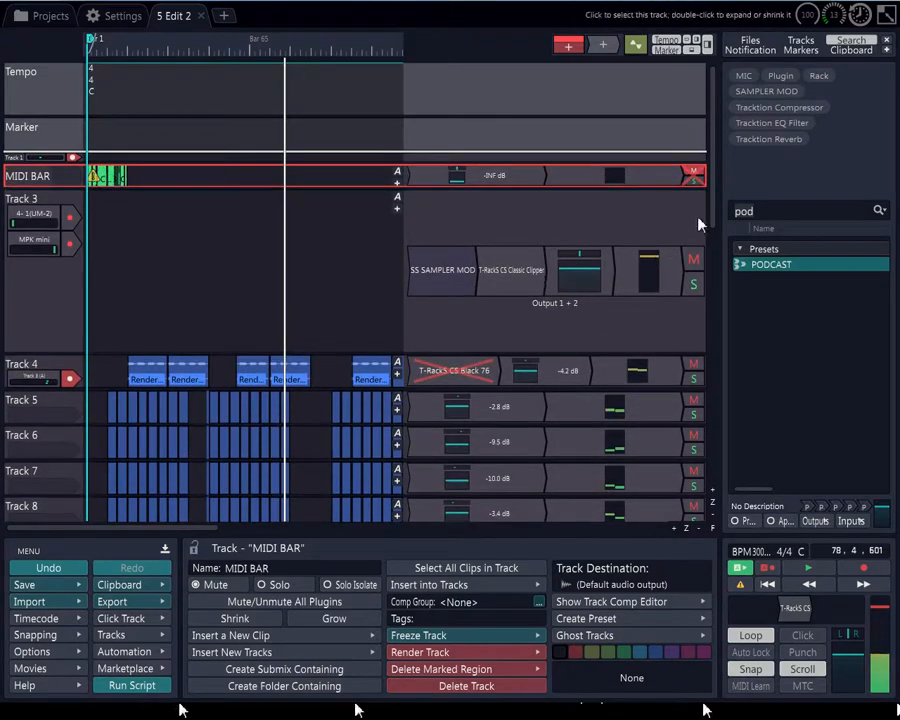
pyautogui.scroll(-2, 716, 236)
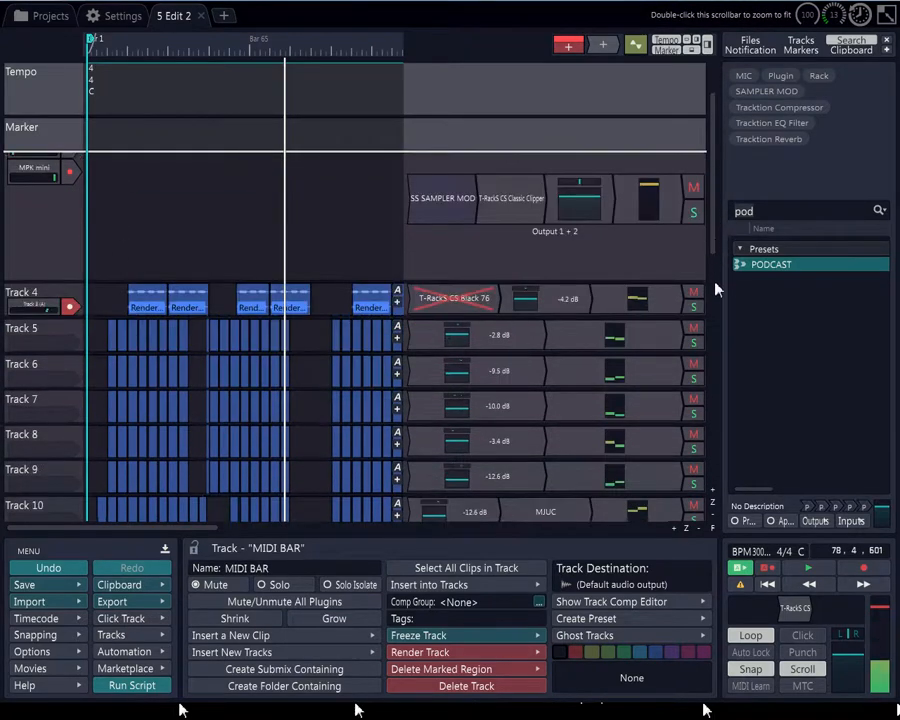
pyautogui.scroll(-7, 712, 346)
pyautogui.scroll(10, 713, 150)
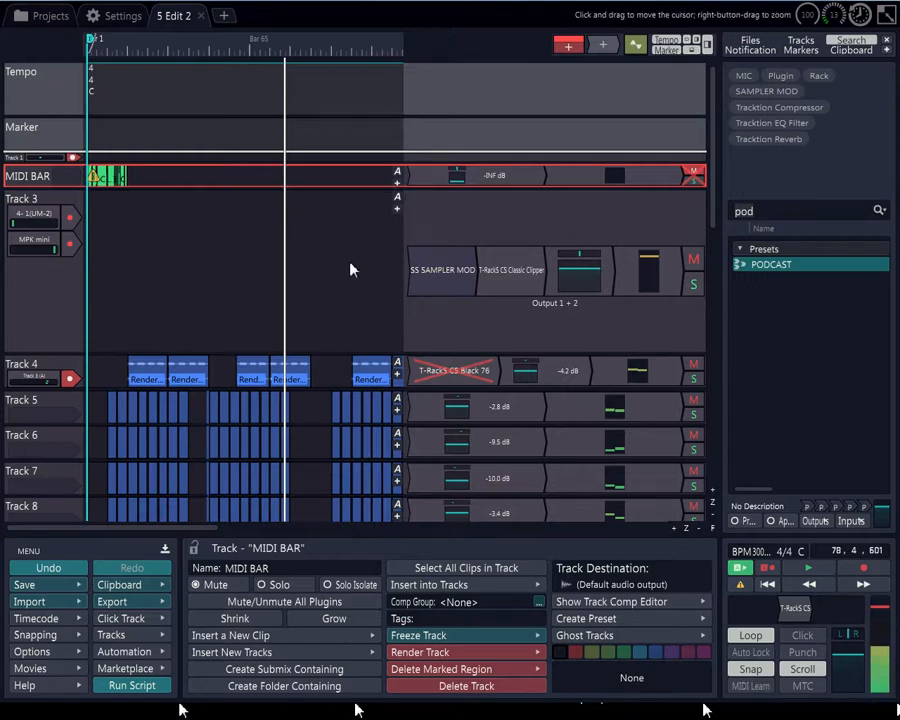
pyautogui.scroll(5, 293, 280)
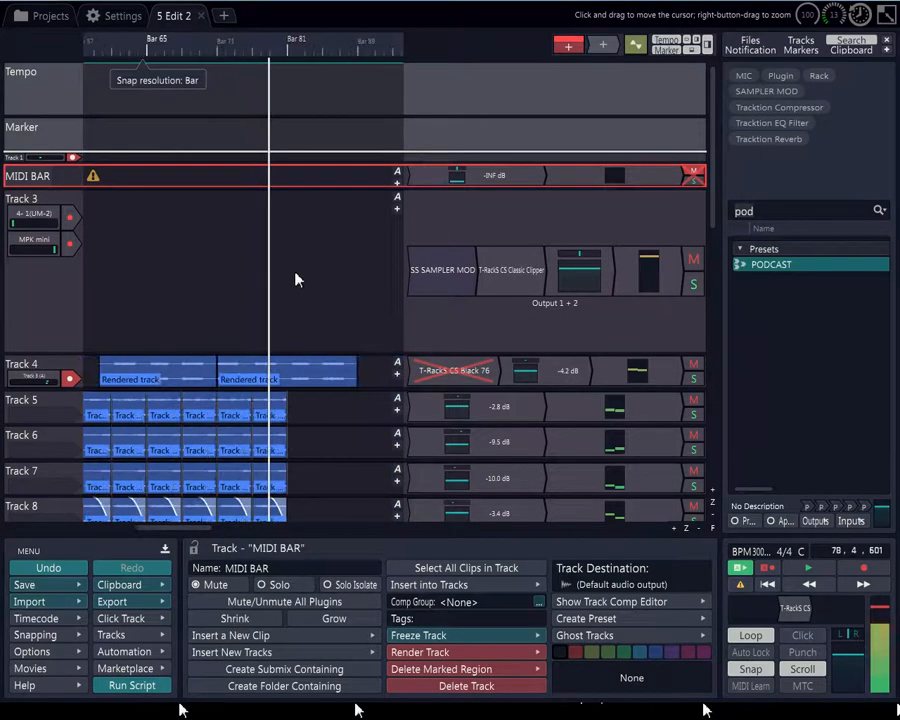
pyautogui.scroll(-3, 510, 258)
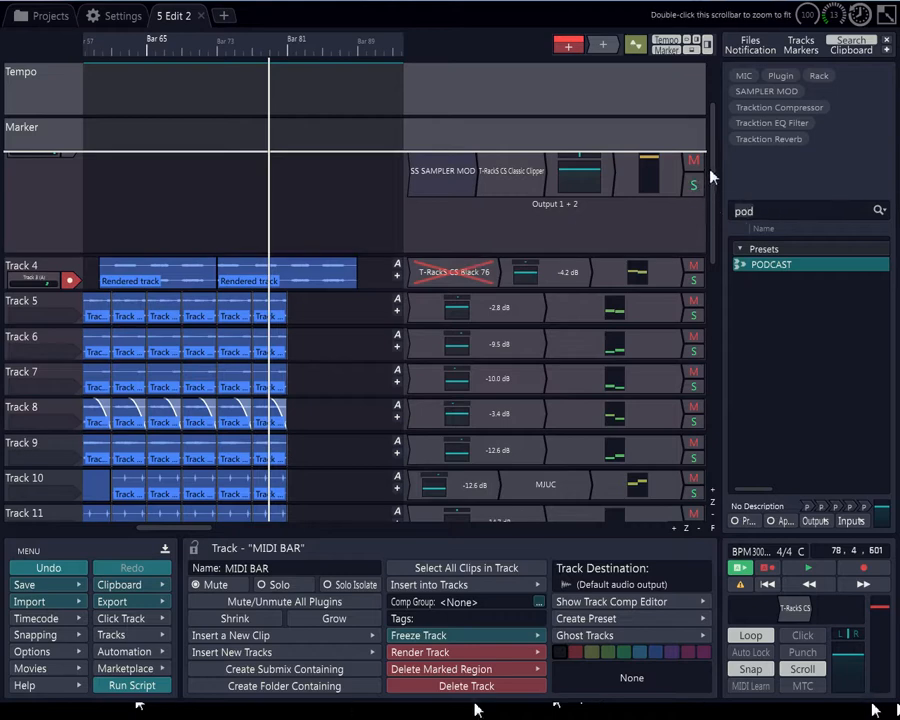
pyautogui.moveTo(712, 165); pyautogui.dragTo(706, 68)
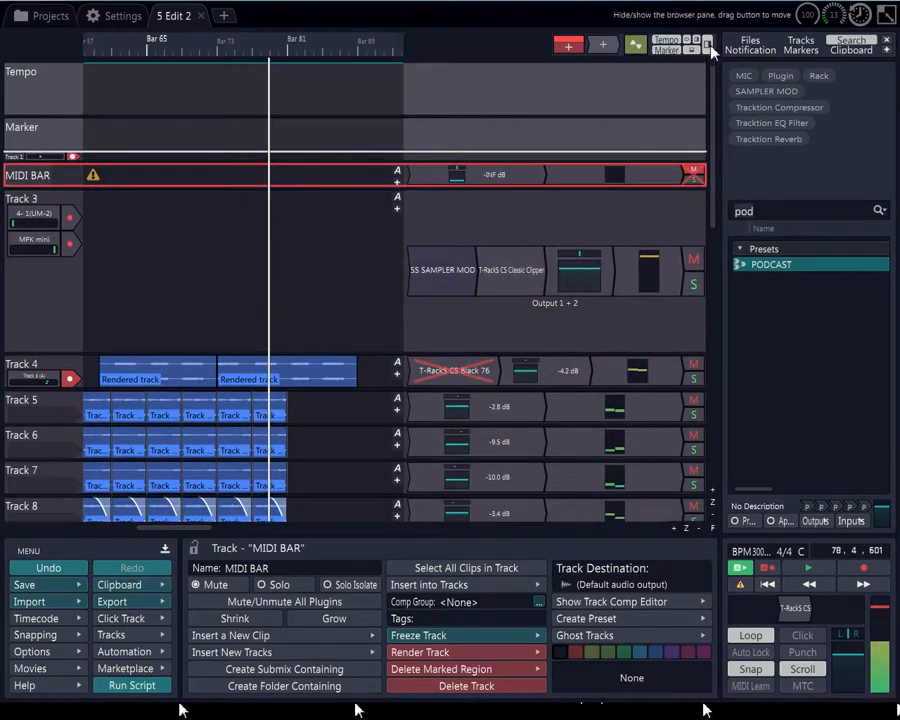
# Hide the browser pane and start playback of the edit
pyautogui.click(706, 44)
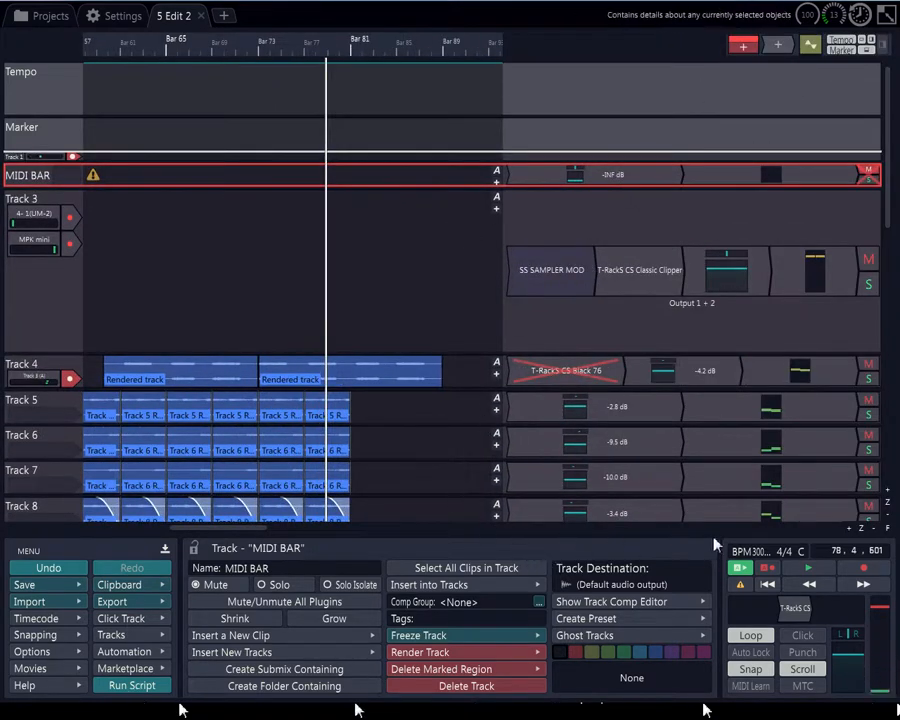
pyautogui.click(815, 572)
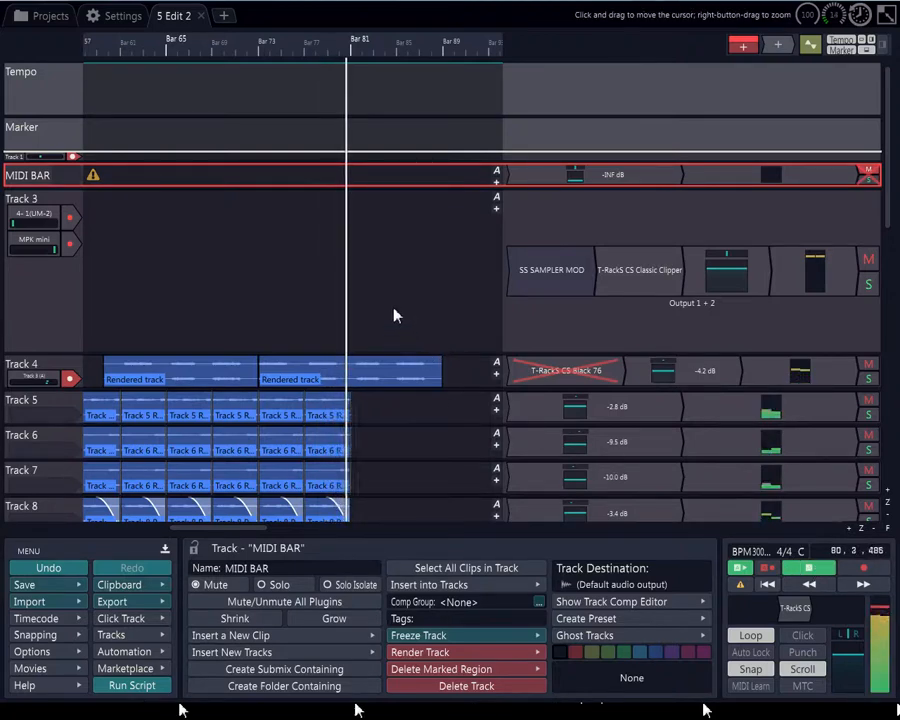
# Inspect Track 20's MJUC compressor window and Track 18's Dance Kick rack settings while playback runs
pyautogui.scroll(-3, 393, 316)
pyautogui.scroll(-2, 396, 315)
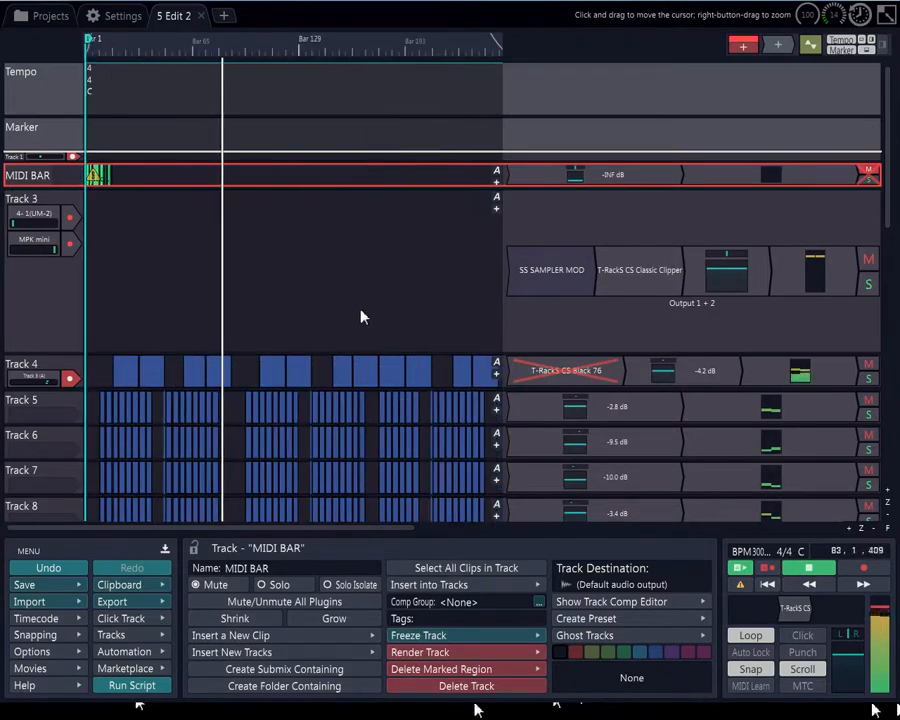
pyautogui.scroll(-2, 276, 316)
pyautogui.scroll(2, 172, 326)
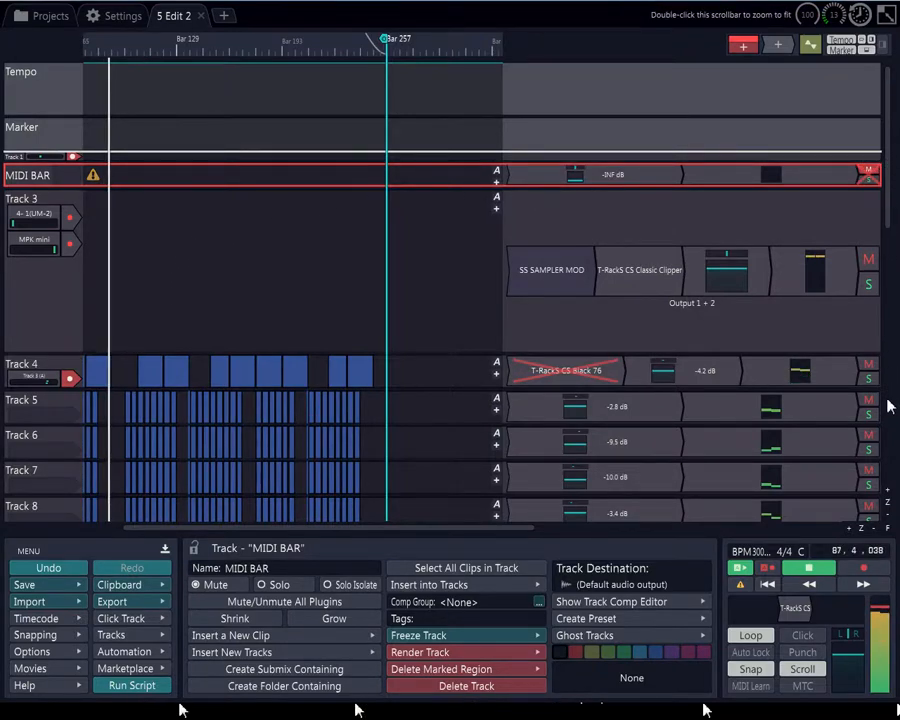
pyautogui.scroll(-5, 887, 405)
pyautogui.scroll(3, 136, 264)
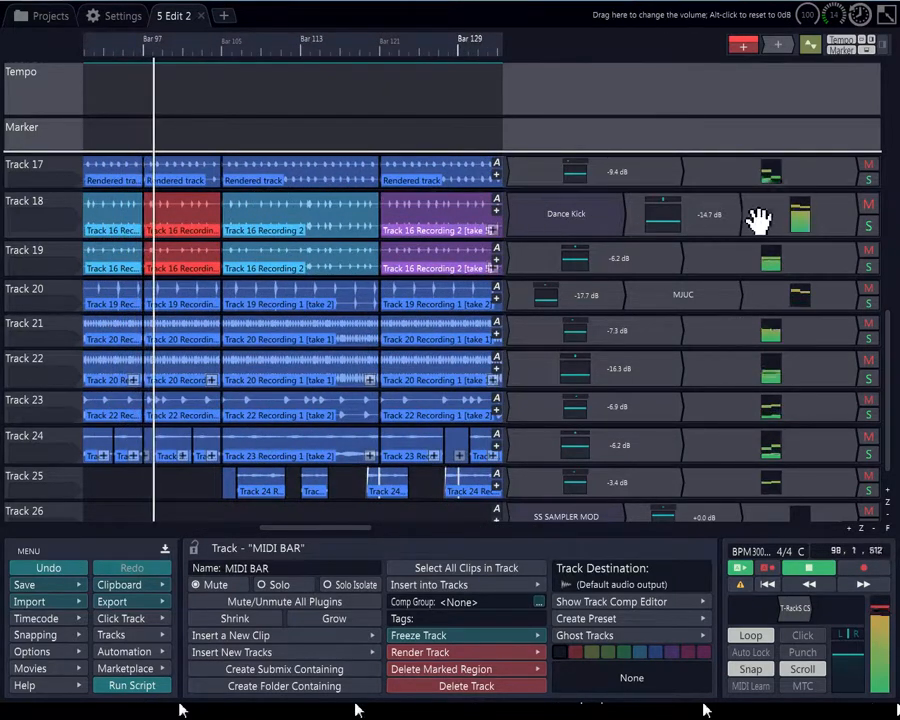
pyautogui.click(698, 303)
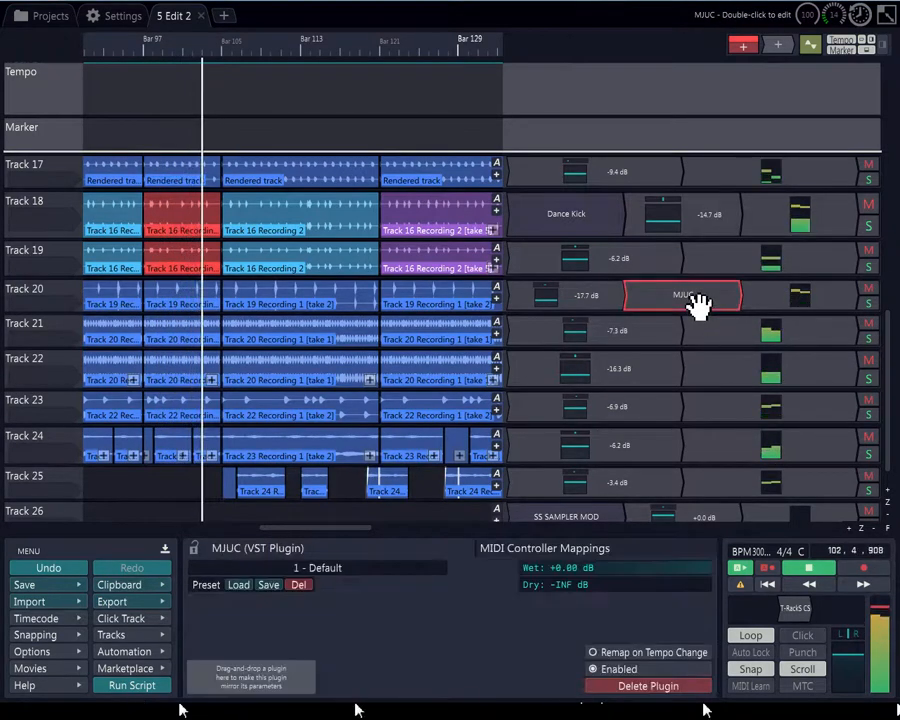
pyautogui.doubleClick(698, 303)
pyautogui.moveTo(394, 72); pyautogui.dragTo(575, 190)
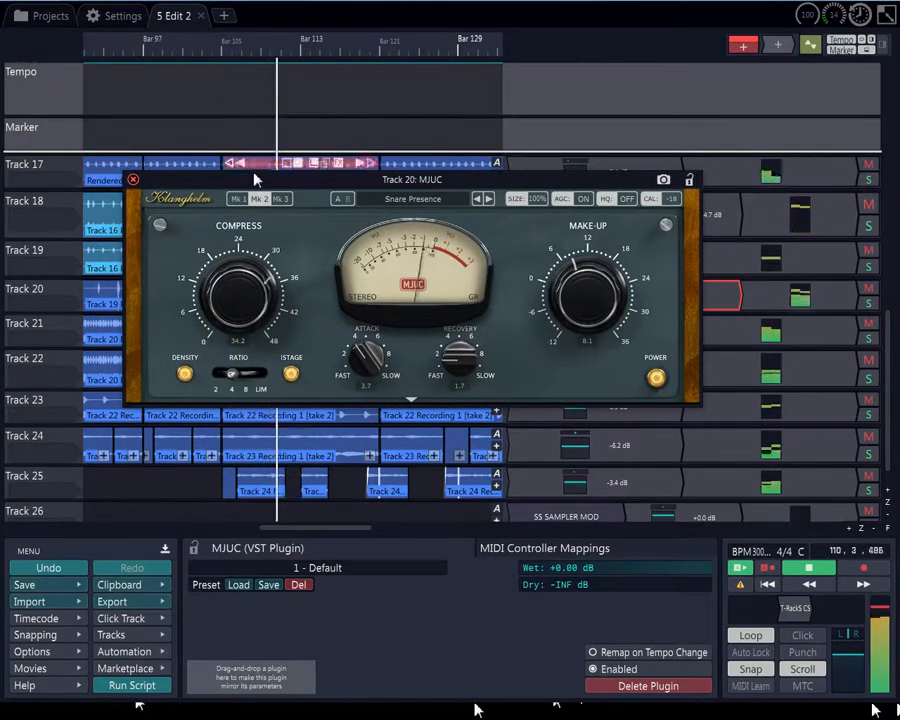
pyautogui.click(133, 180)
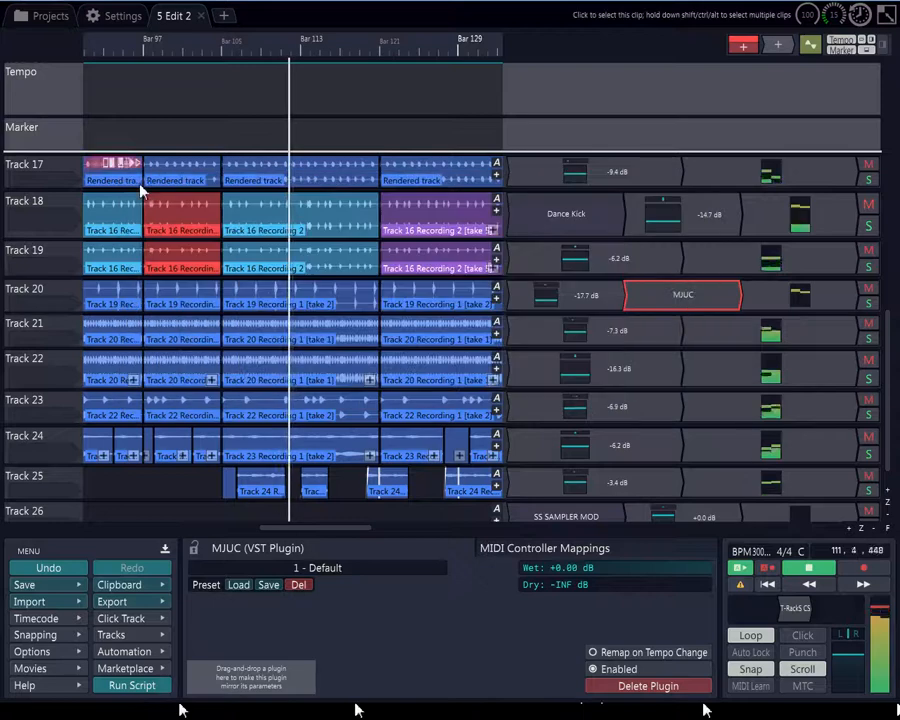
pyautogui.click(580, 215)
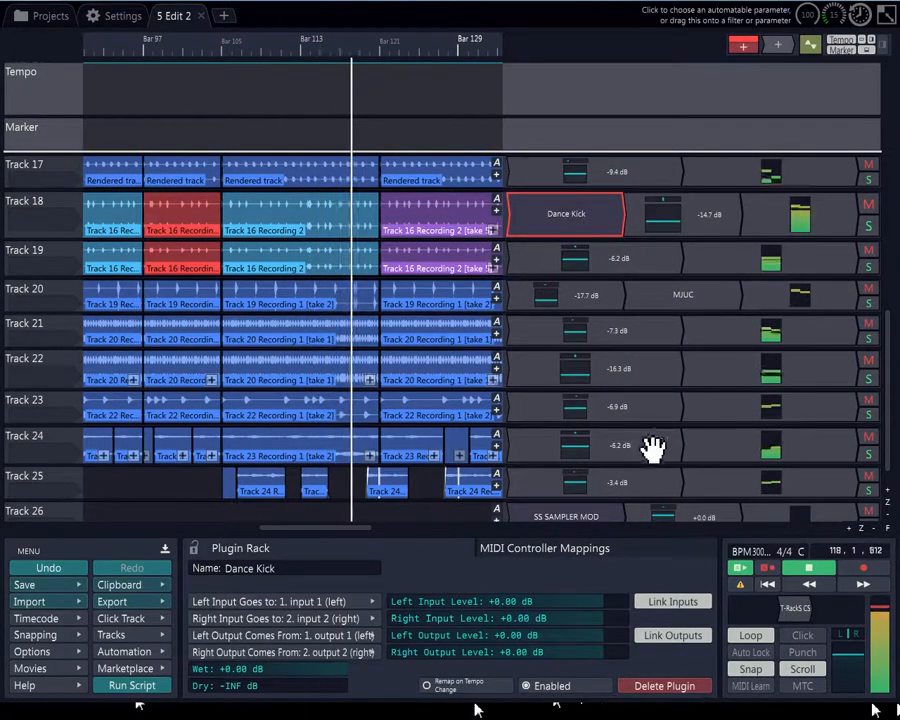
# Open Track 3's T-RackS CS Classic Clipper plugin window, reposition it, and close it
pyautogui.scroll(-2, 652, 448)
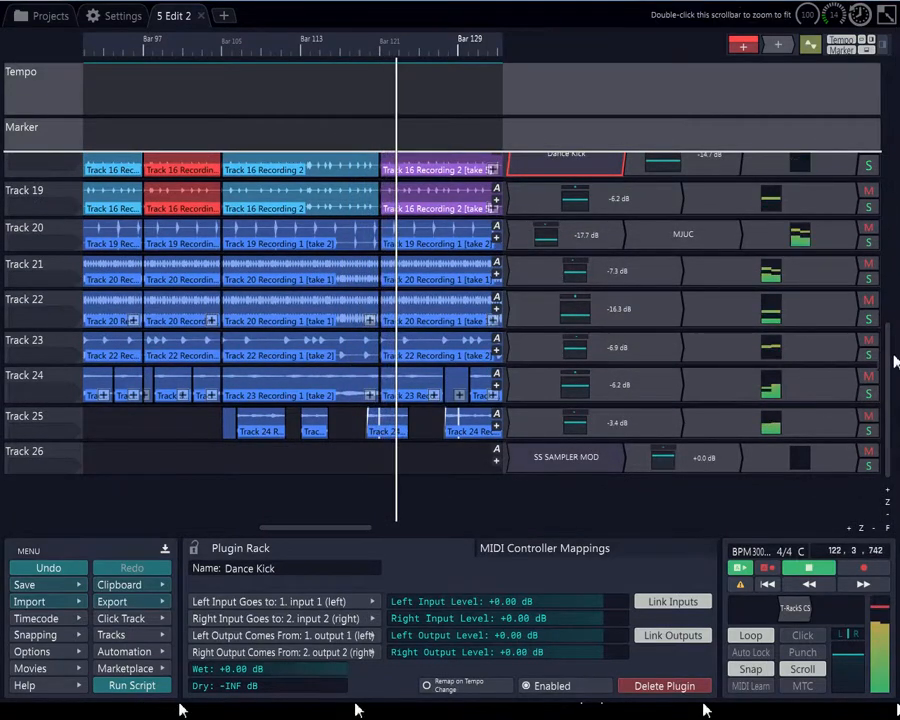
pyautogui.moveTo(895, 362); pyautogui.dragTo(895, 148)
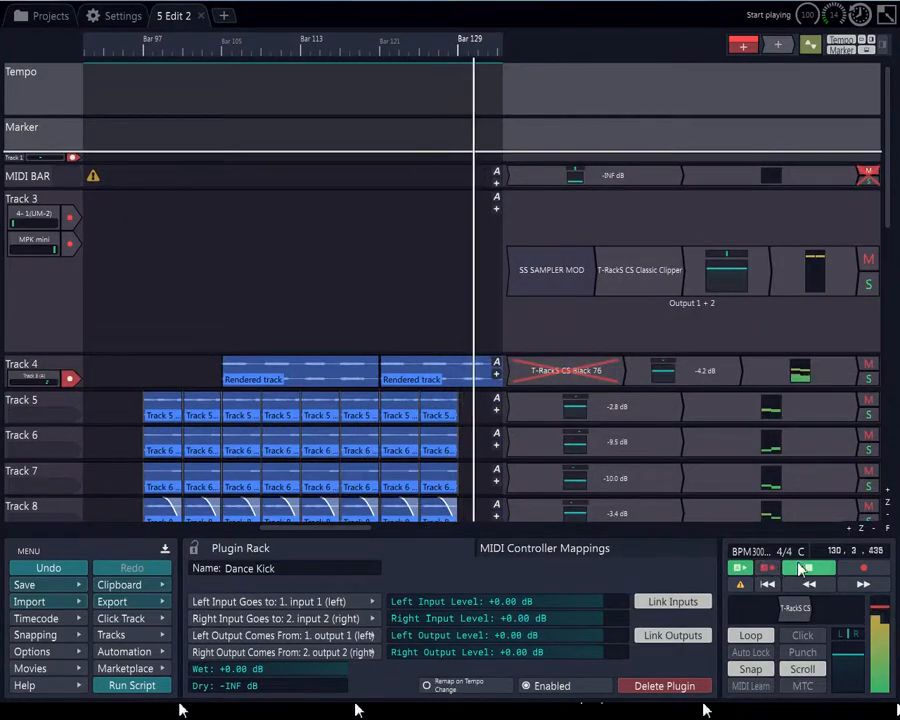
pyautogui.doubleClick(640, 285)
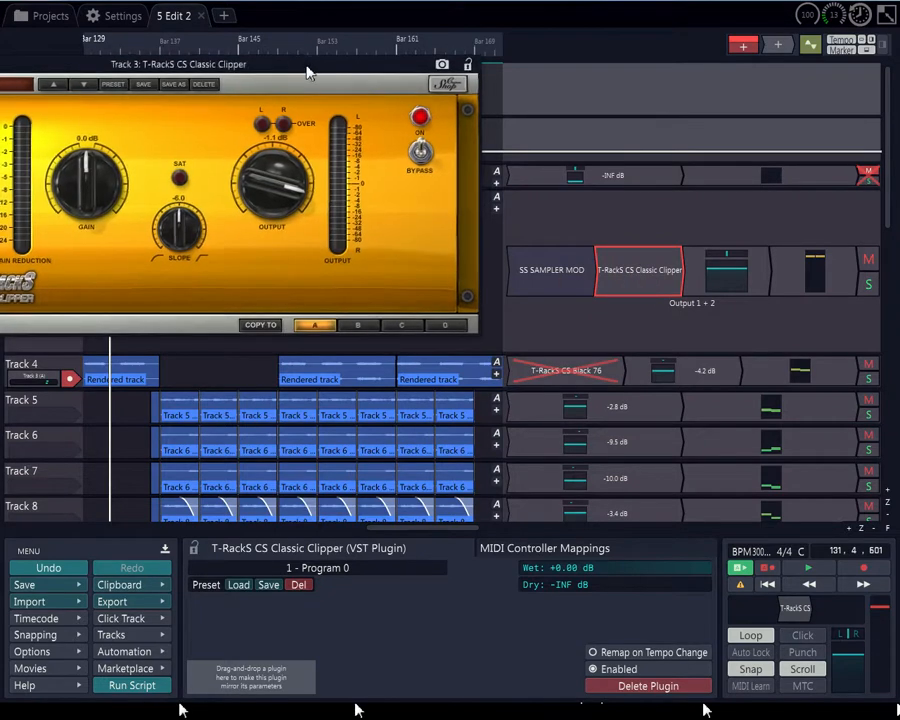
pyautogui.moveTo(308, 72); pyautogui.dragTo(524, 99)
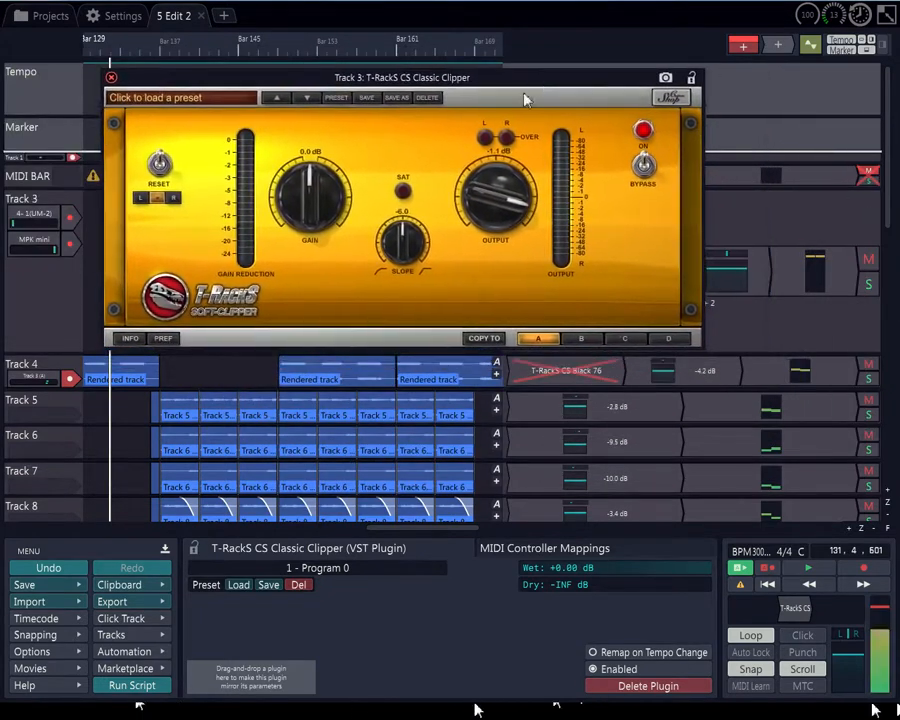
pyautogui.click(111, 77)
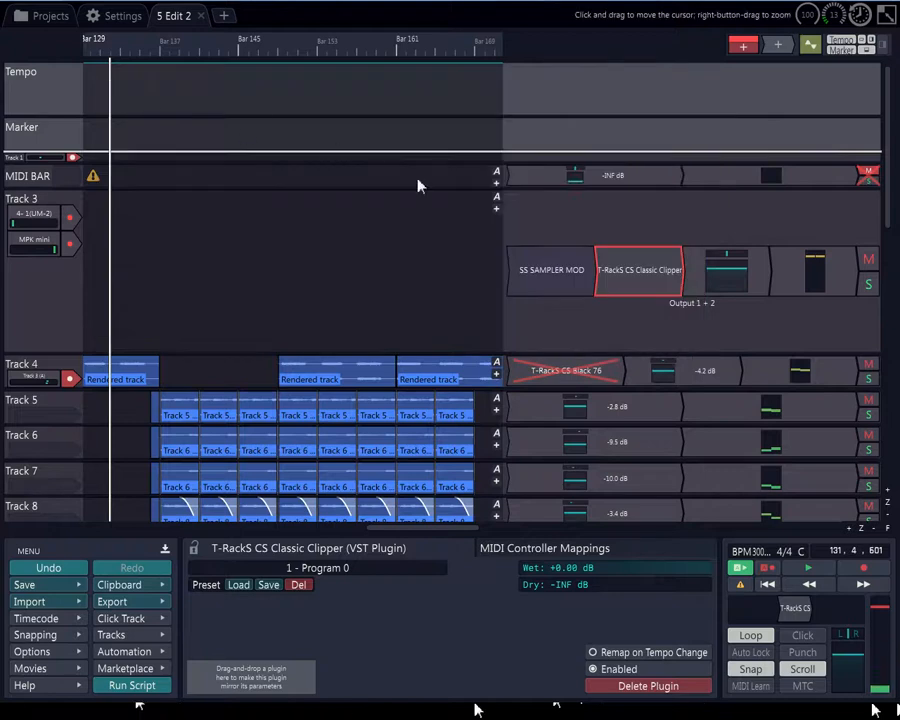
# Inspect the properties of Track 3's SS SAMPLER MOD rack and Classic Clipper, then browse down the track list
pyautogui.click(570, 279)
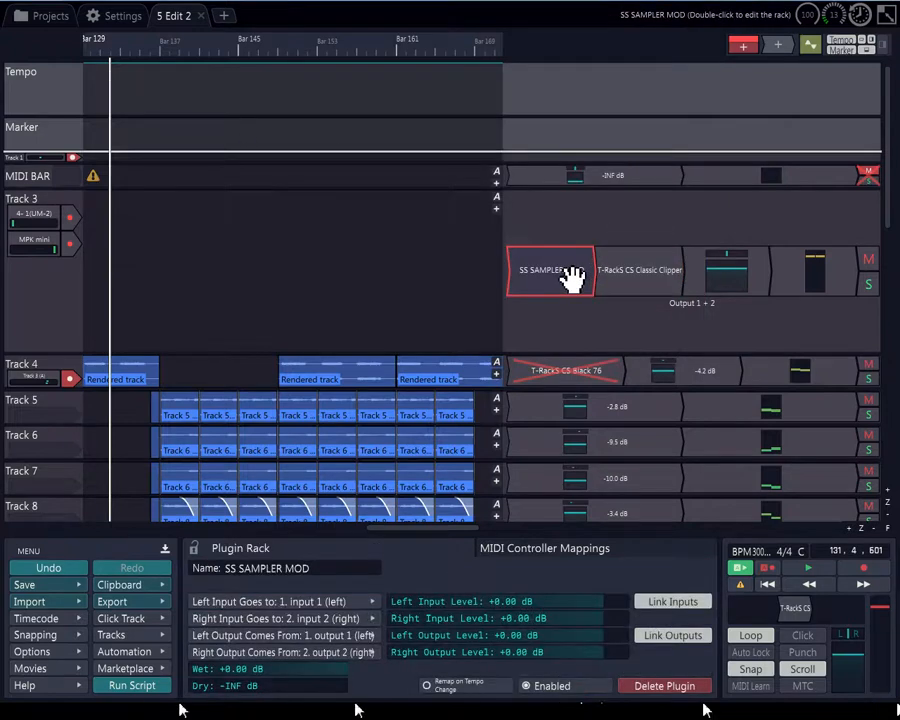
pyautogui.click(625, 276)
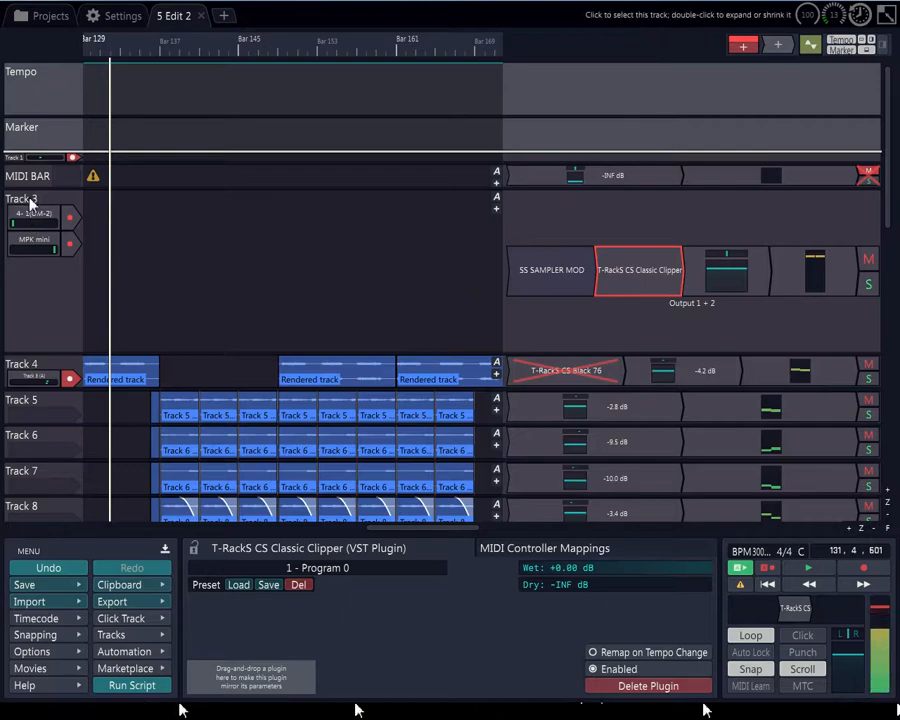
pyautogui.scroll(-15, 45, 367)
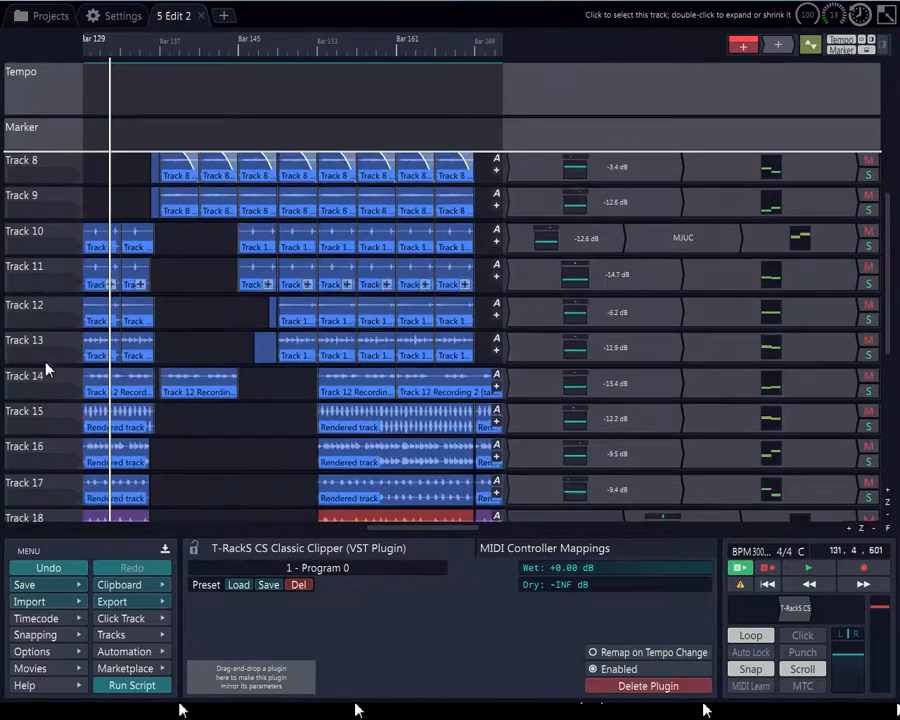
pyautogui.scroll(-1, 45, 362)
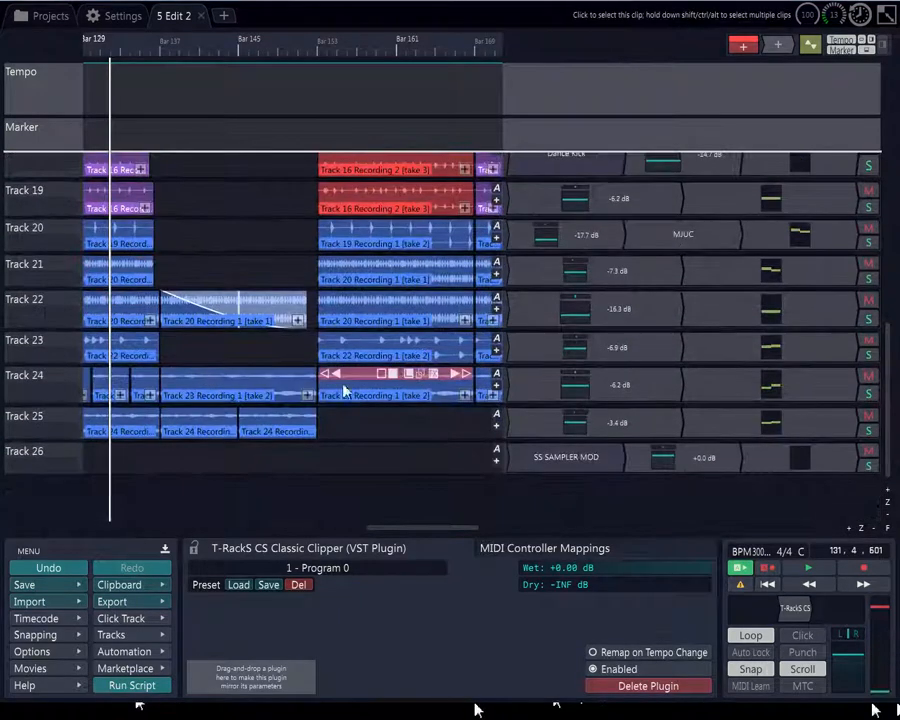